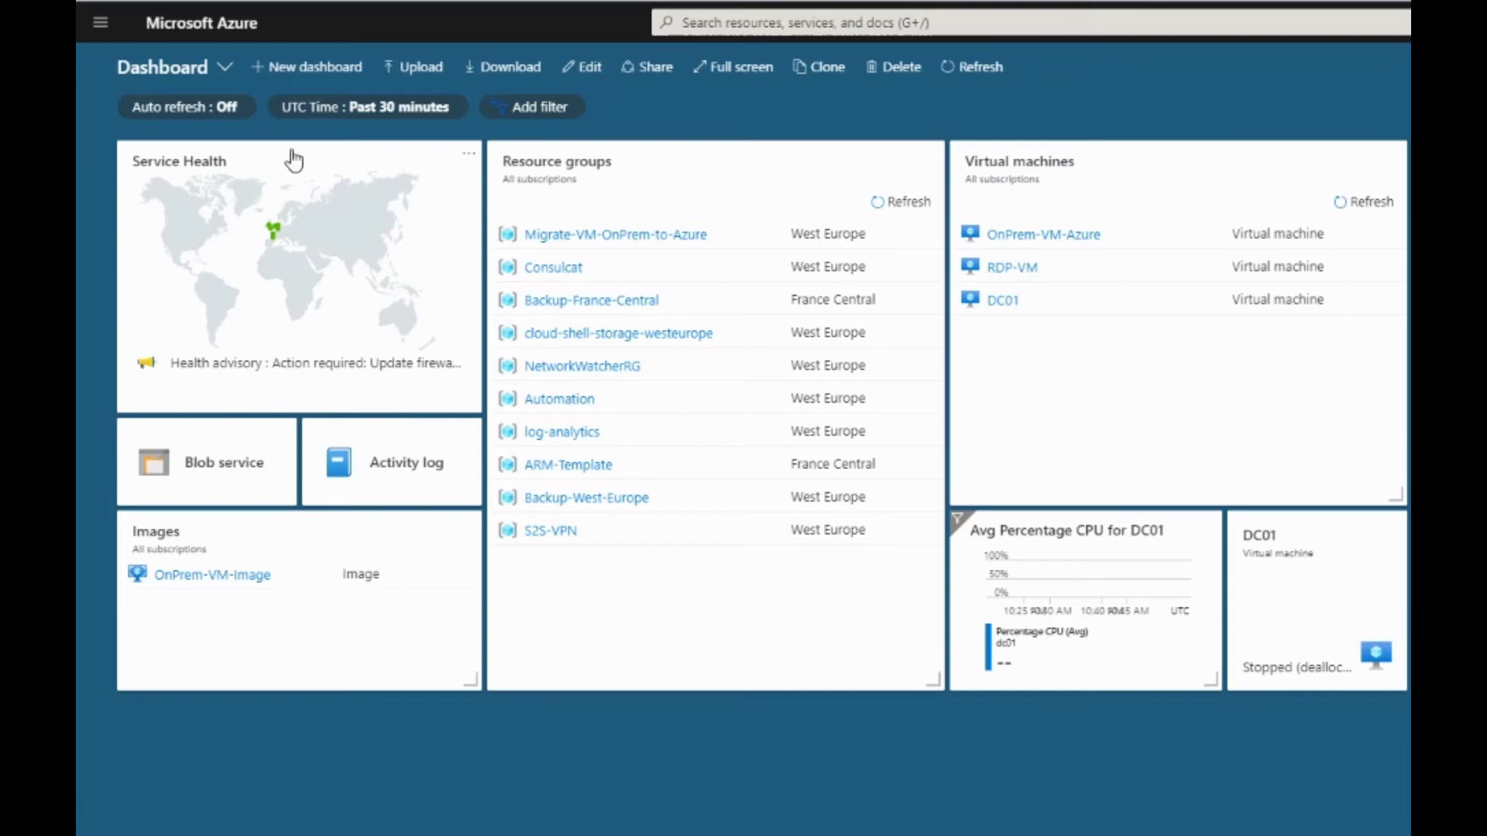
# Start a new Local network gateway and paste the name S2S-VPN-GW-Local-OnPrem-Network
pyautogui.click(100, 22)
pyautogui.click(120, 62)
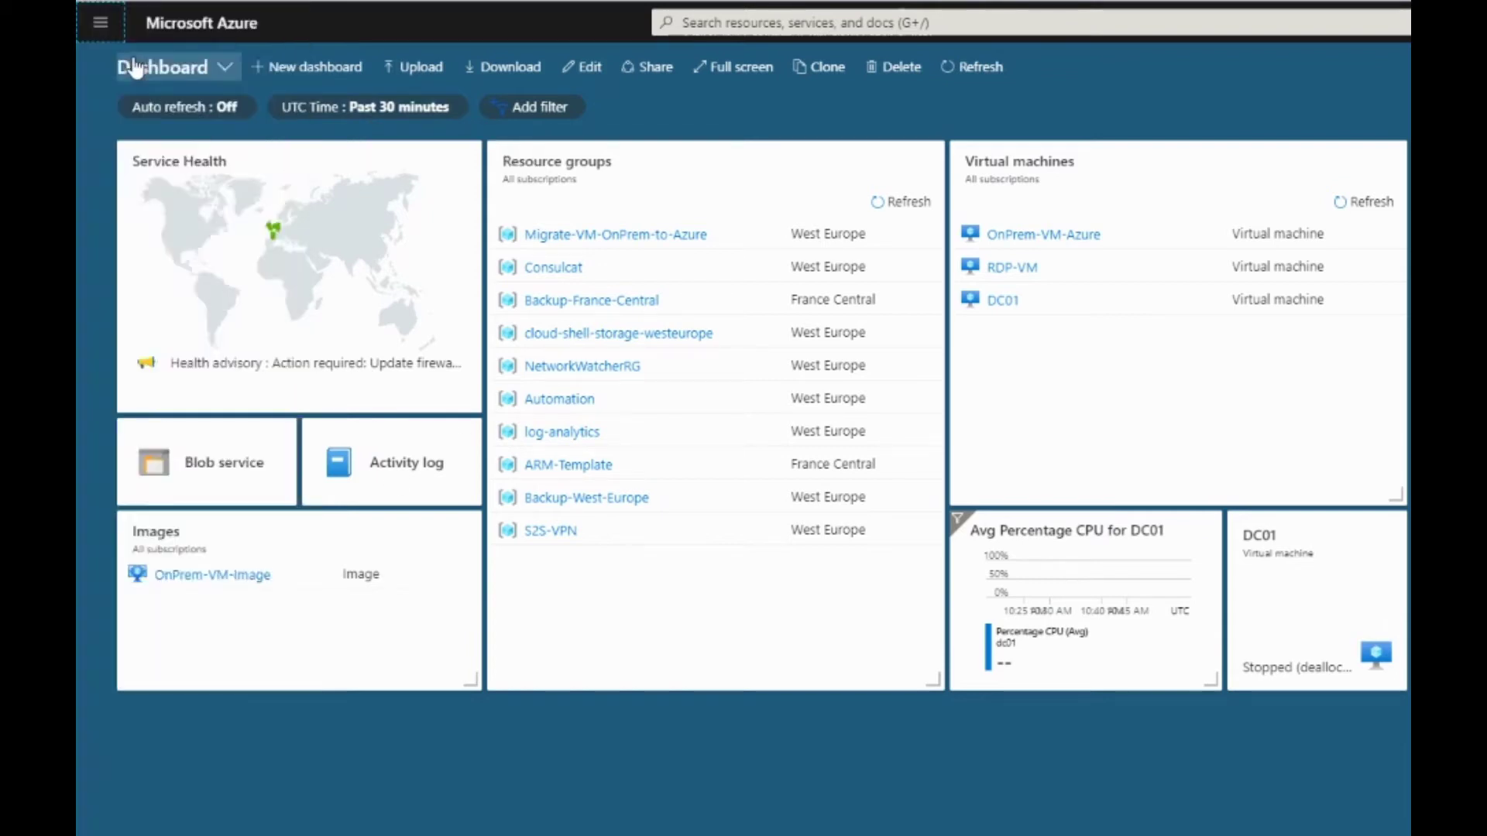
pyautogui.write('local ')
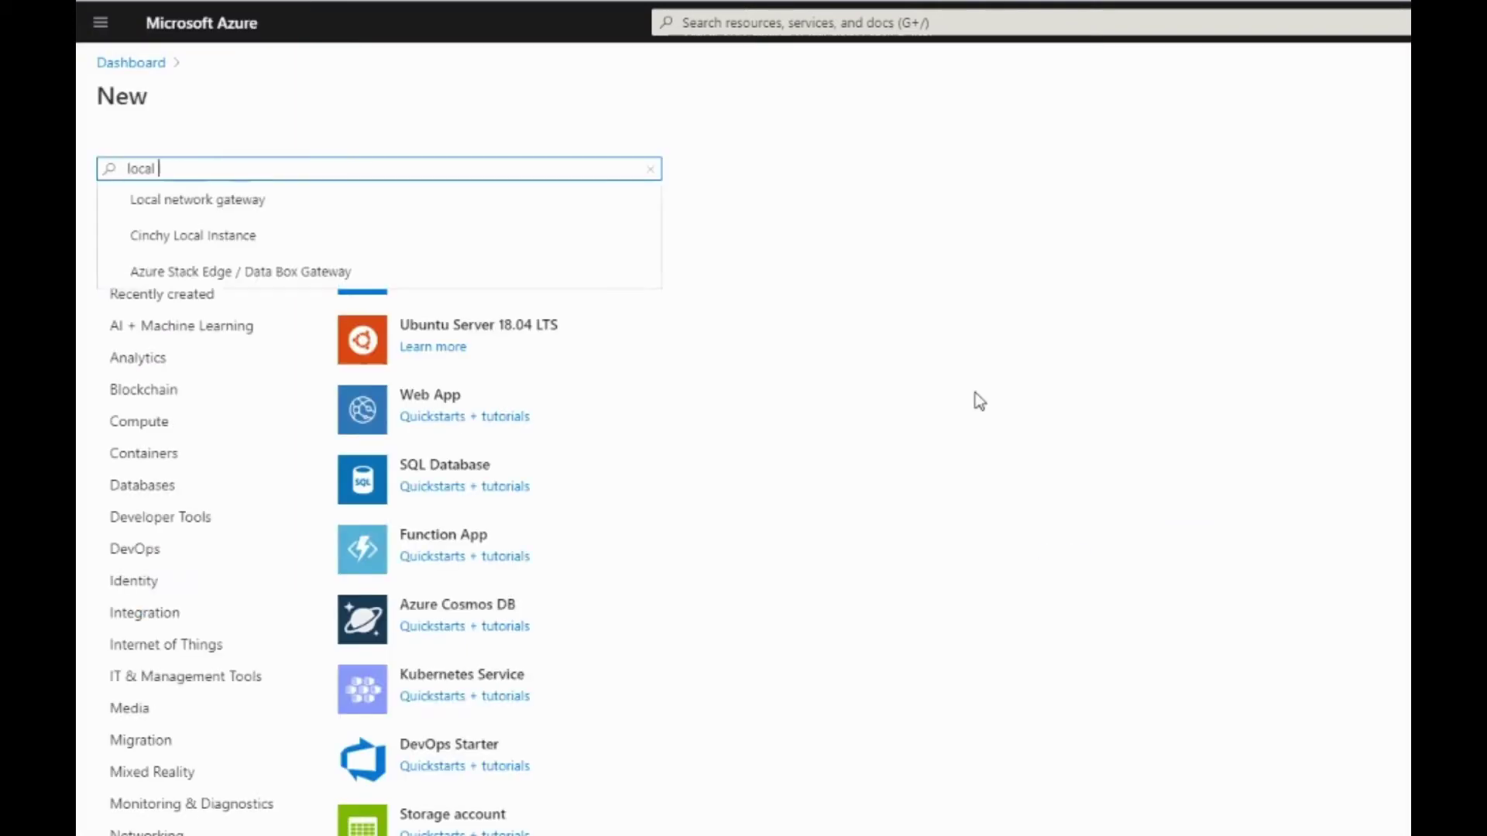
pyautogui.write('network gateway')
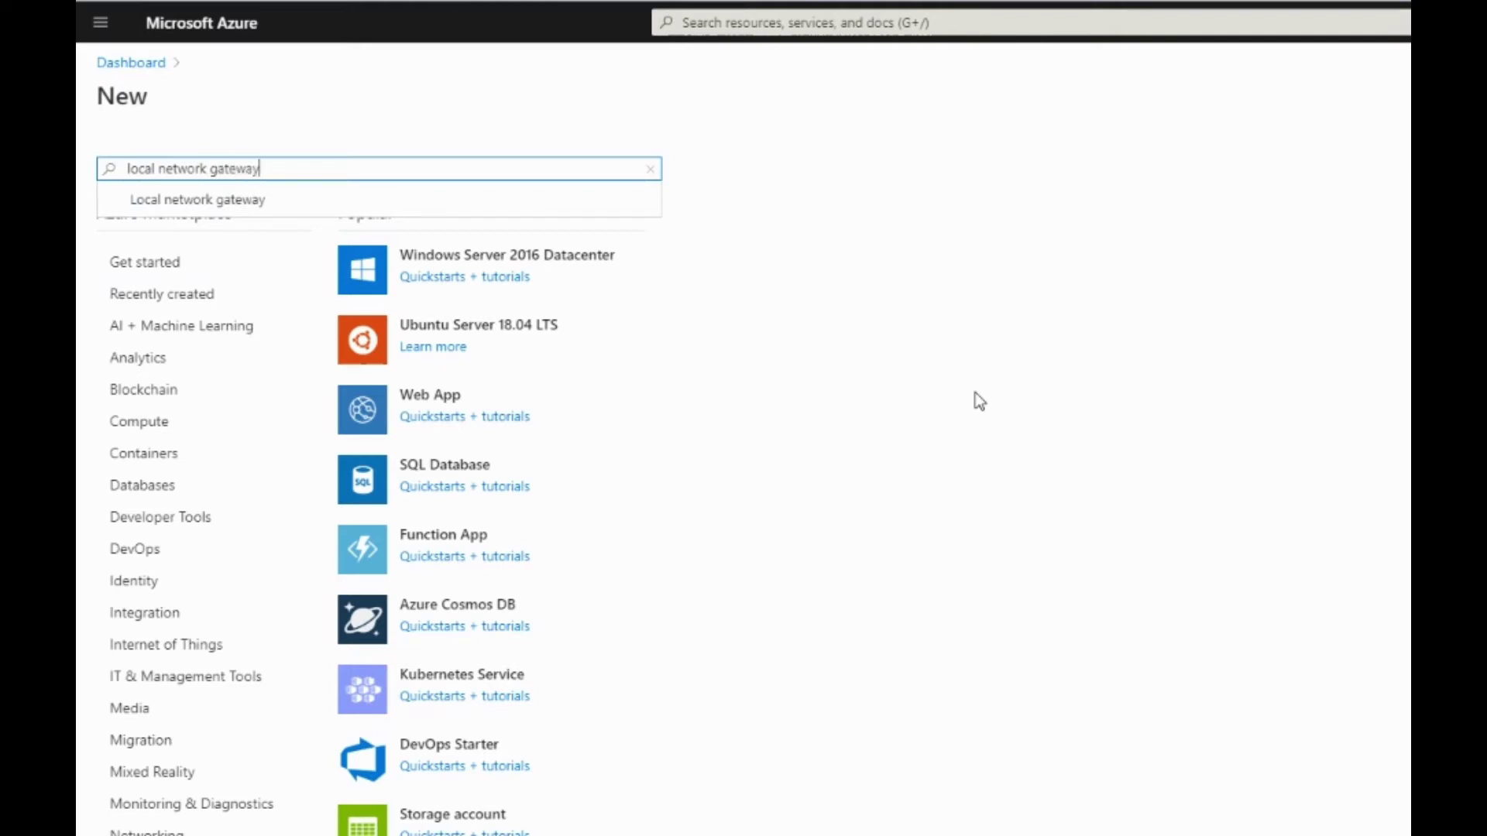
pyautogui.click(195, 200)
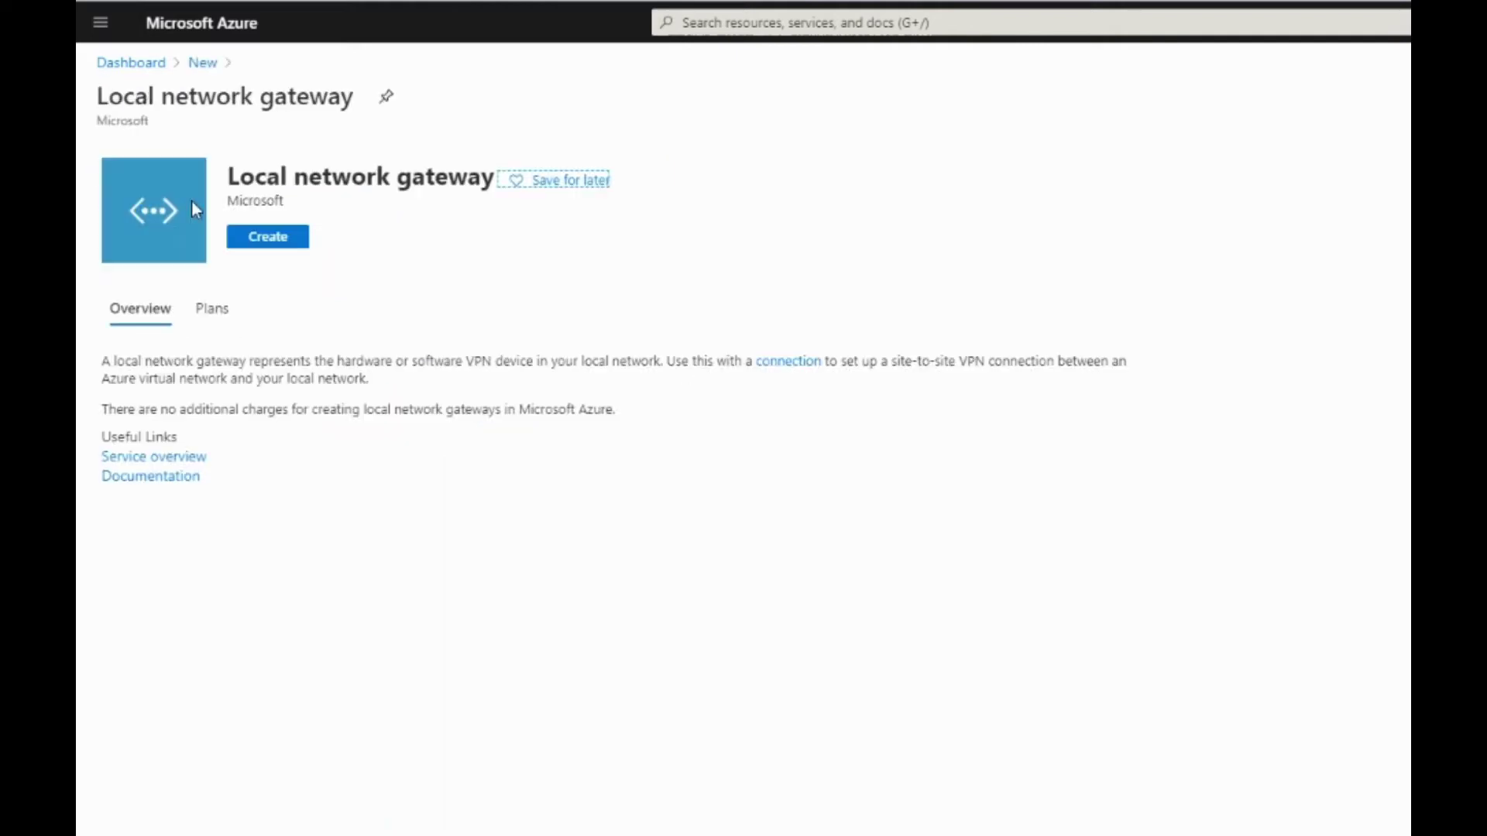
pyautogui.click(271, 238)
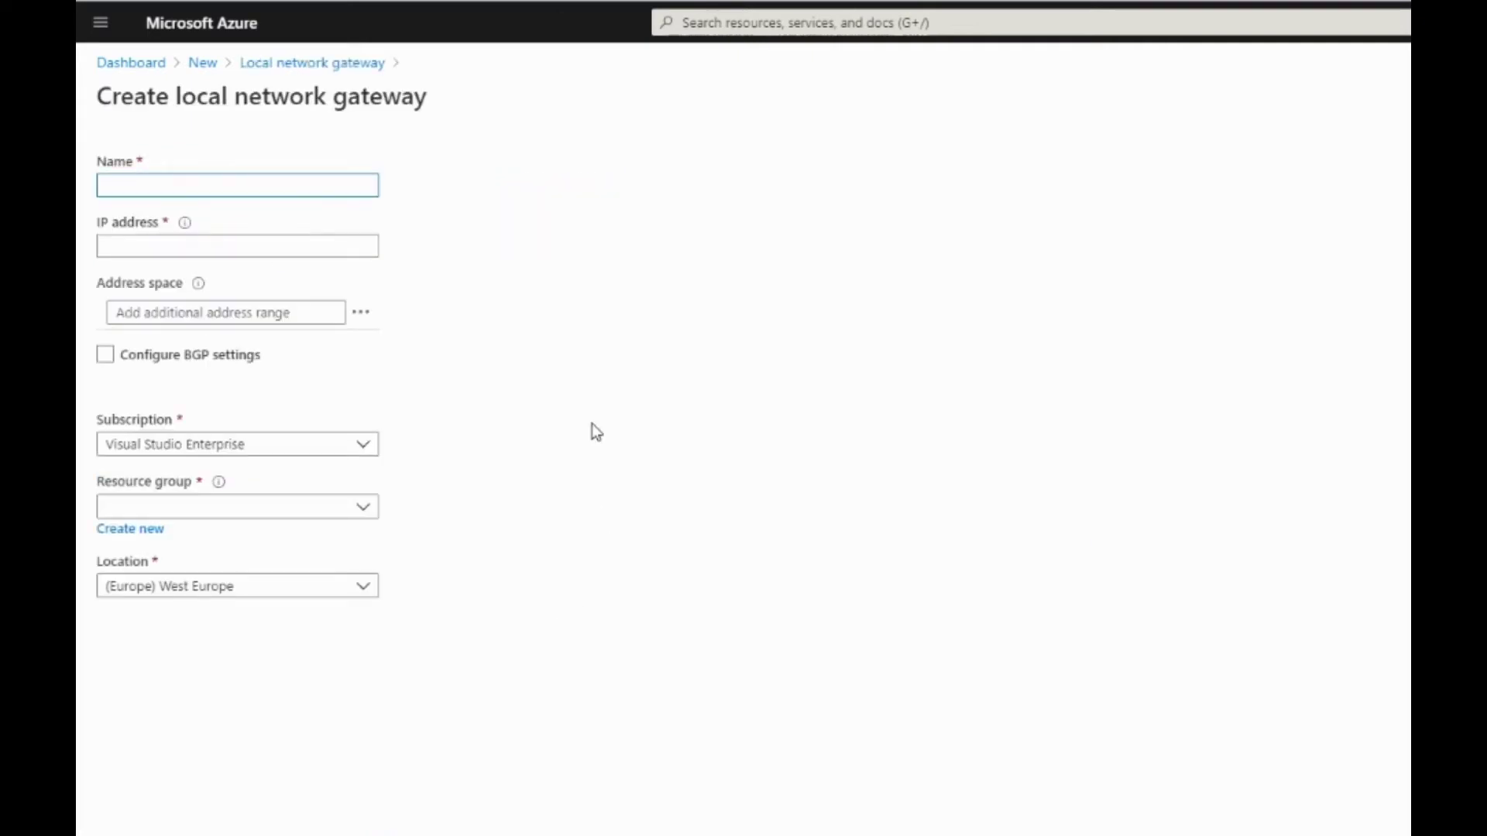
pyautogui.write('S2S-VPN-GW-Local-OnPrem-Network')
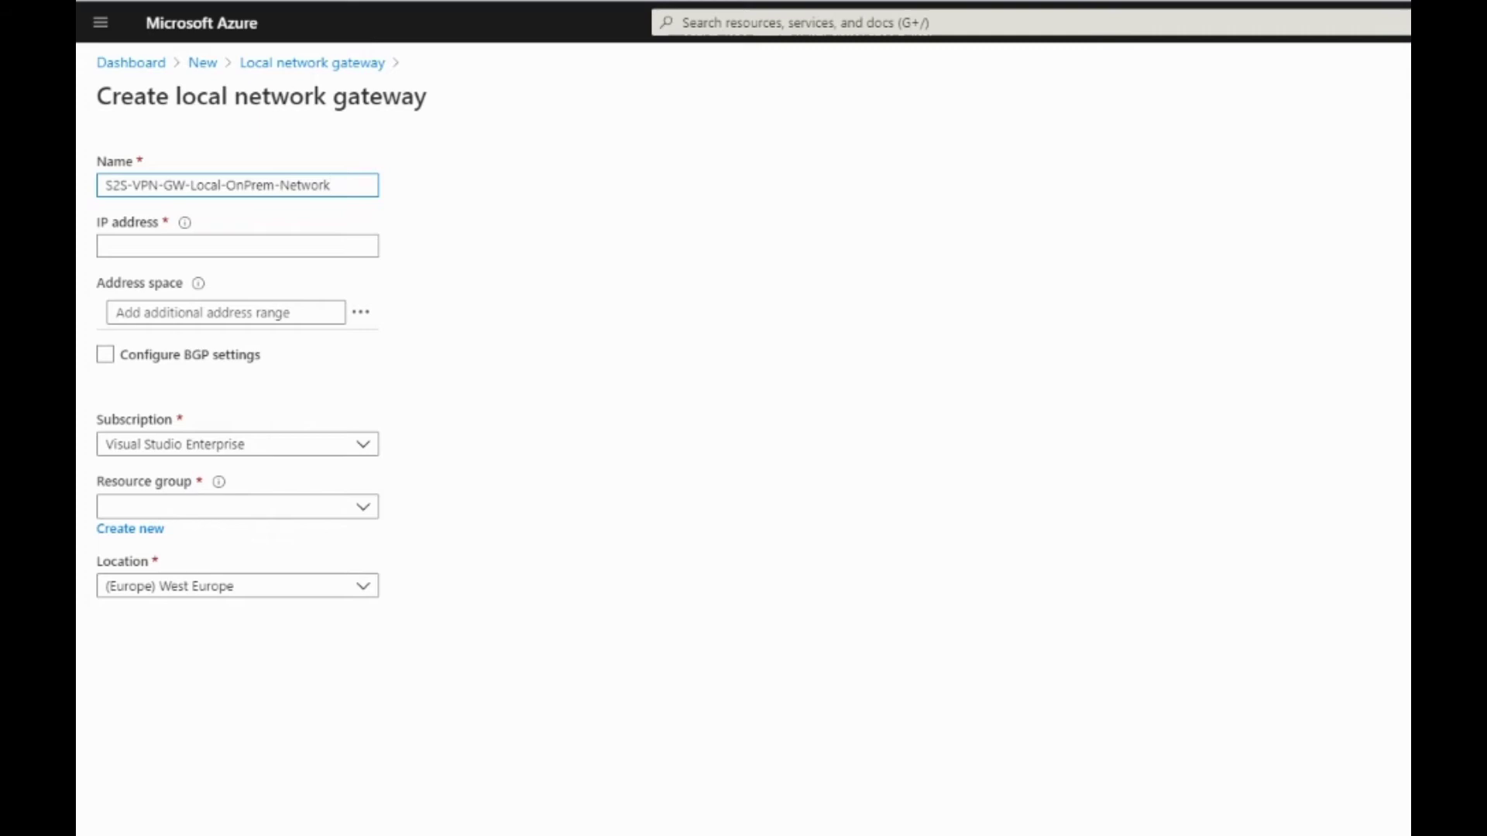
pyautogui.hotkey('ctrl', 't')
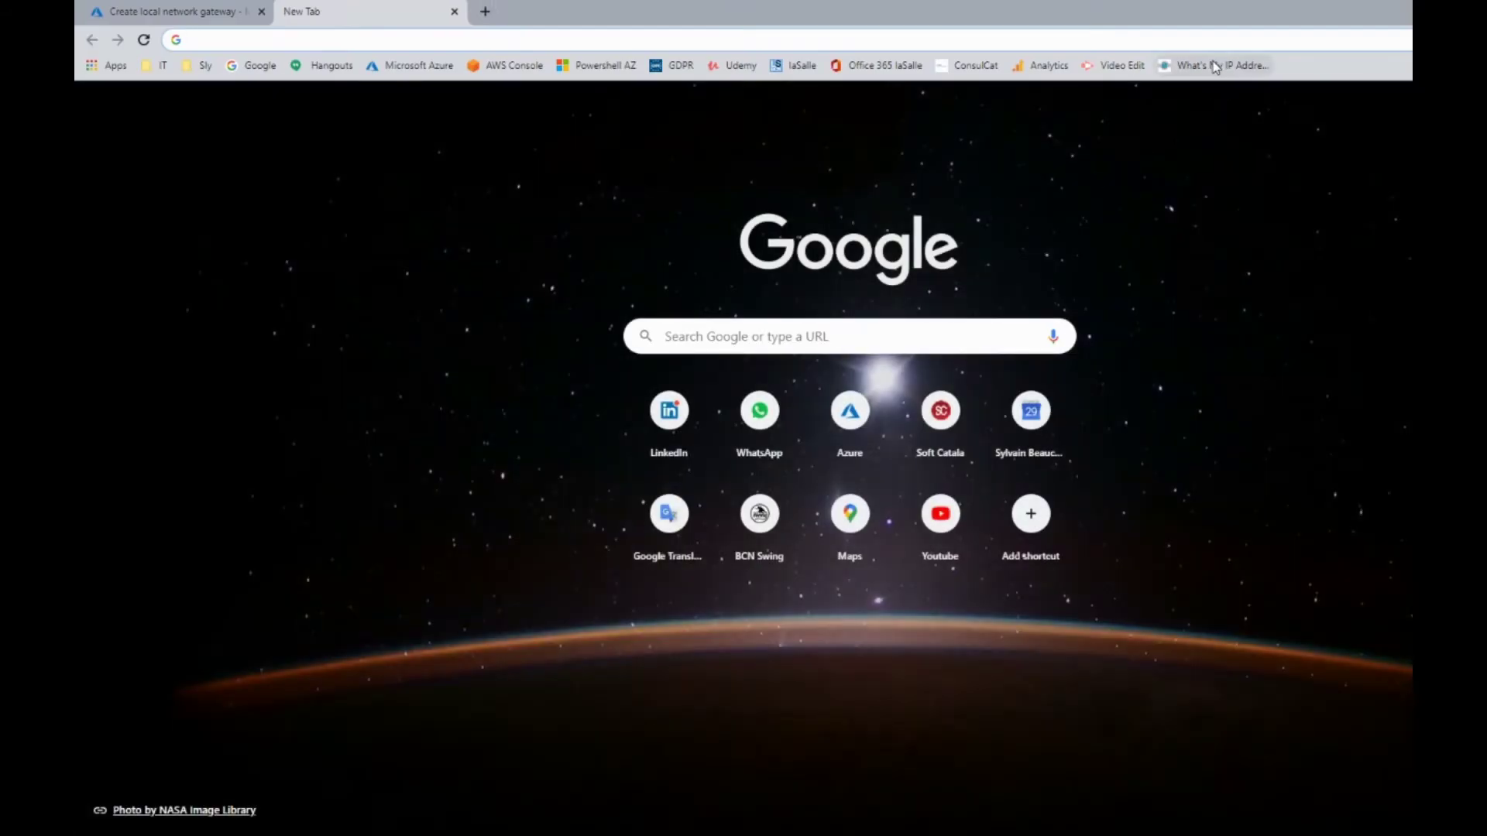
# Copy the public IP shown on WhatsMyIP.org into the gateway's IP address field
pyautogui.click(1212, 67)
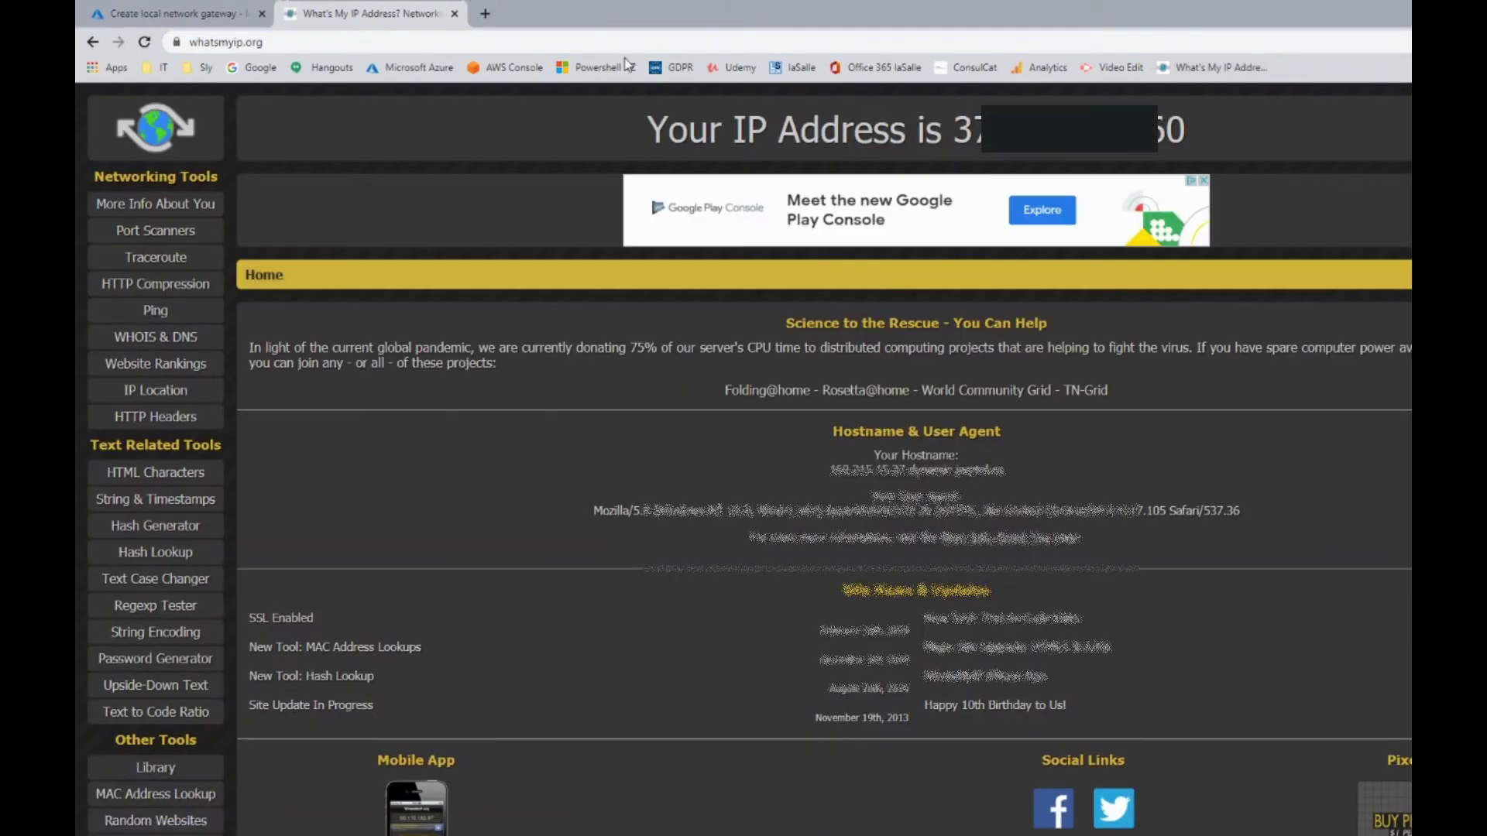
pyautogui.click(281, 44)
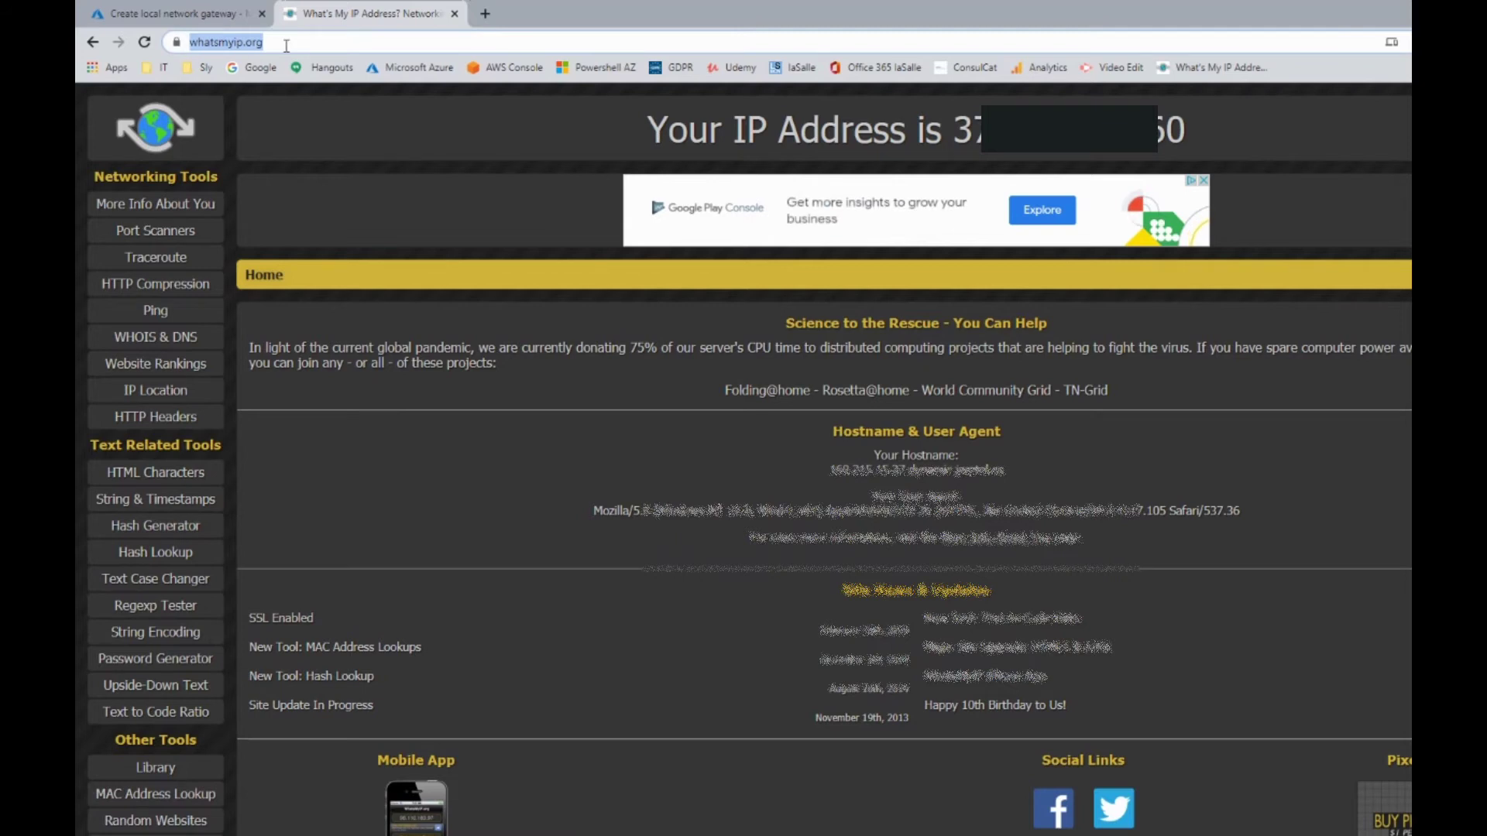
pyautogui.click(287, 44)
pyautogui.moveTo(1187, 127); pyautogui.dragTo(957, 124)
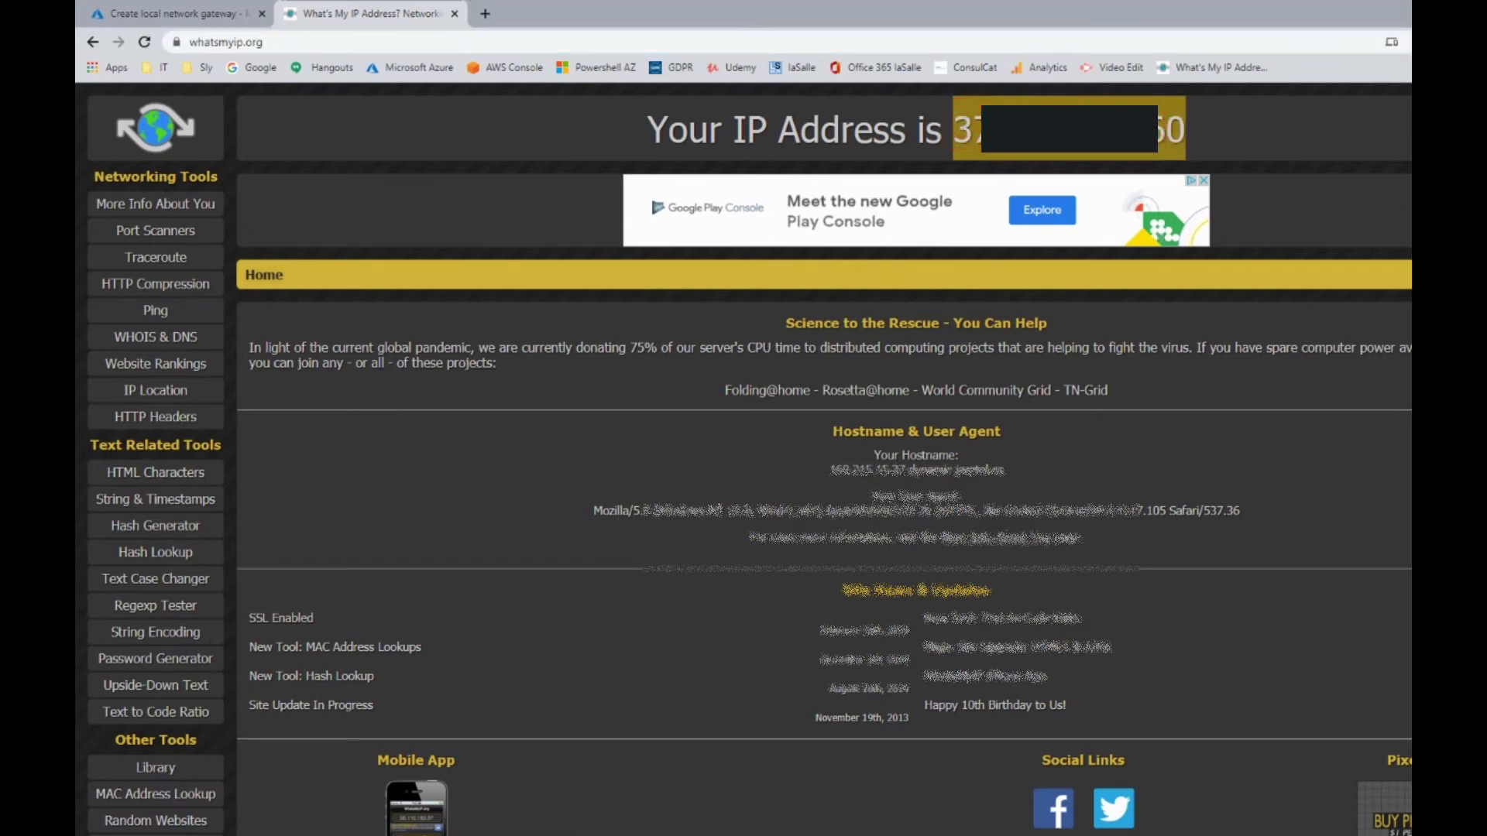
pyautogui.click(172, 13)
pyautogui.click(119, 268)
pyautogui.hotkey('ctrl', 'v')
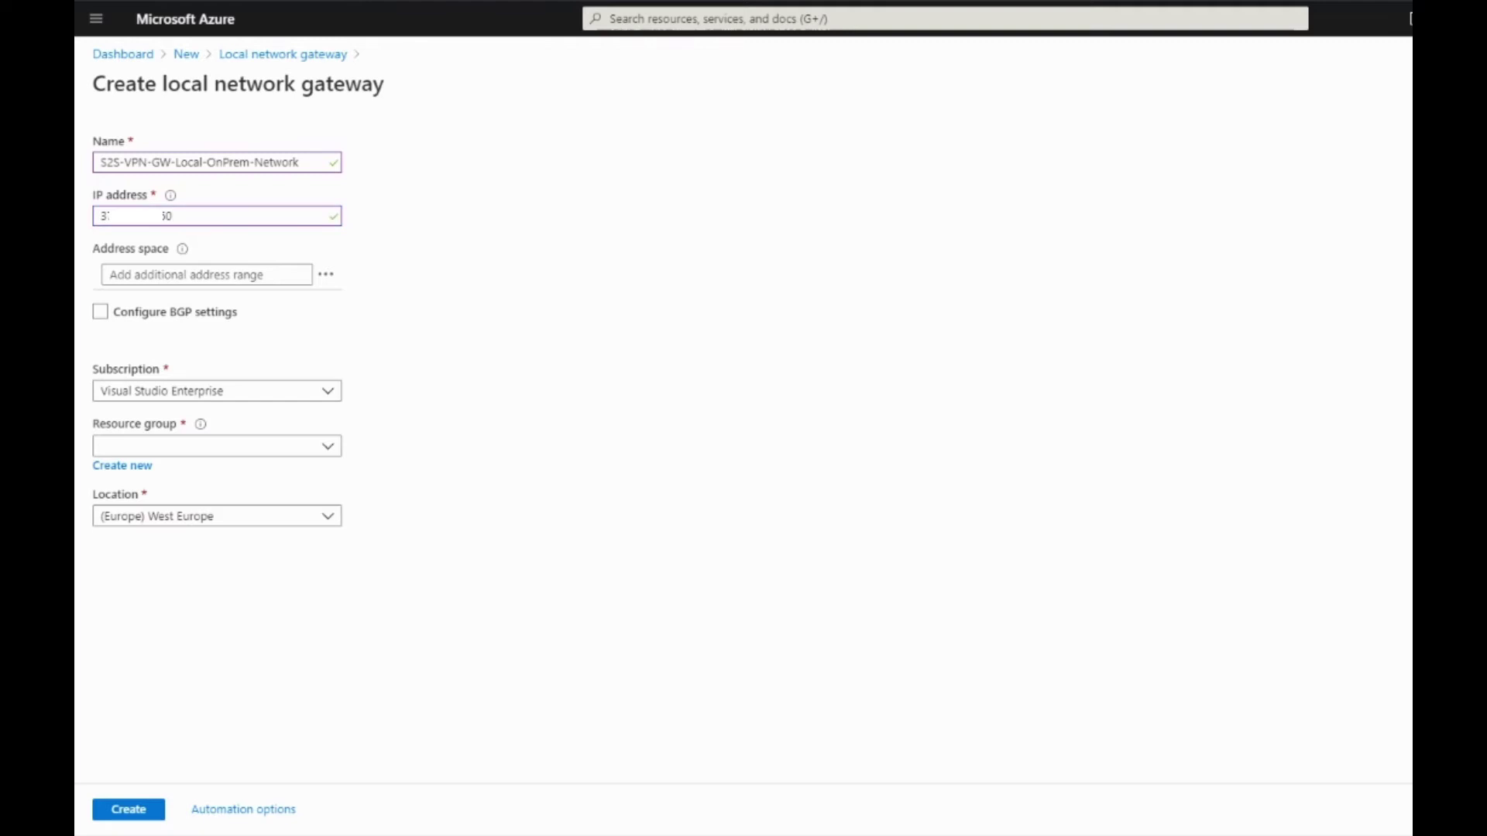
# Add the address spaces 192.168.1.0/24 and 172.16.0.0/24 to the local network gateway
pyautogui.click(160, 275)
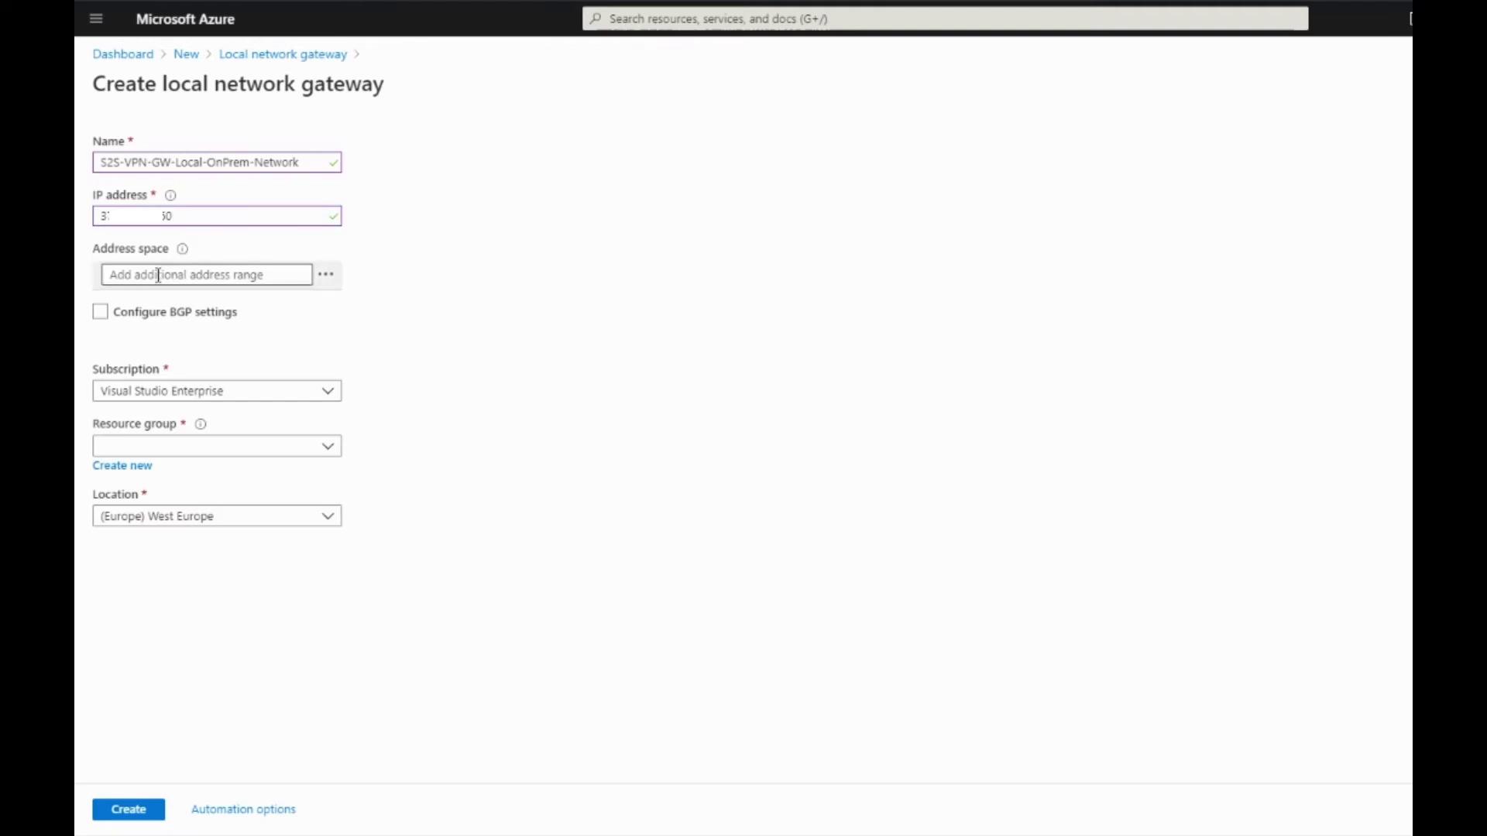
pyautogui.write('192.168.1.0/24')
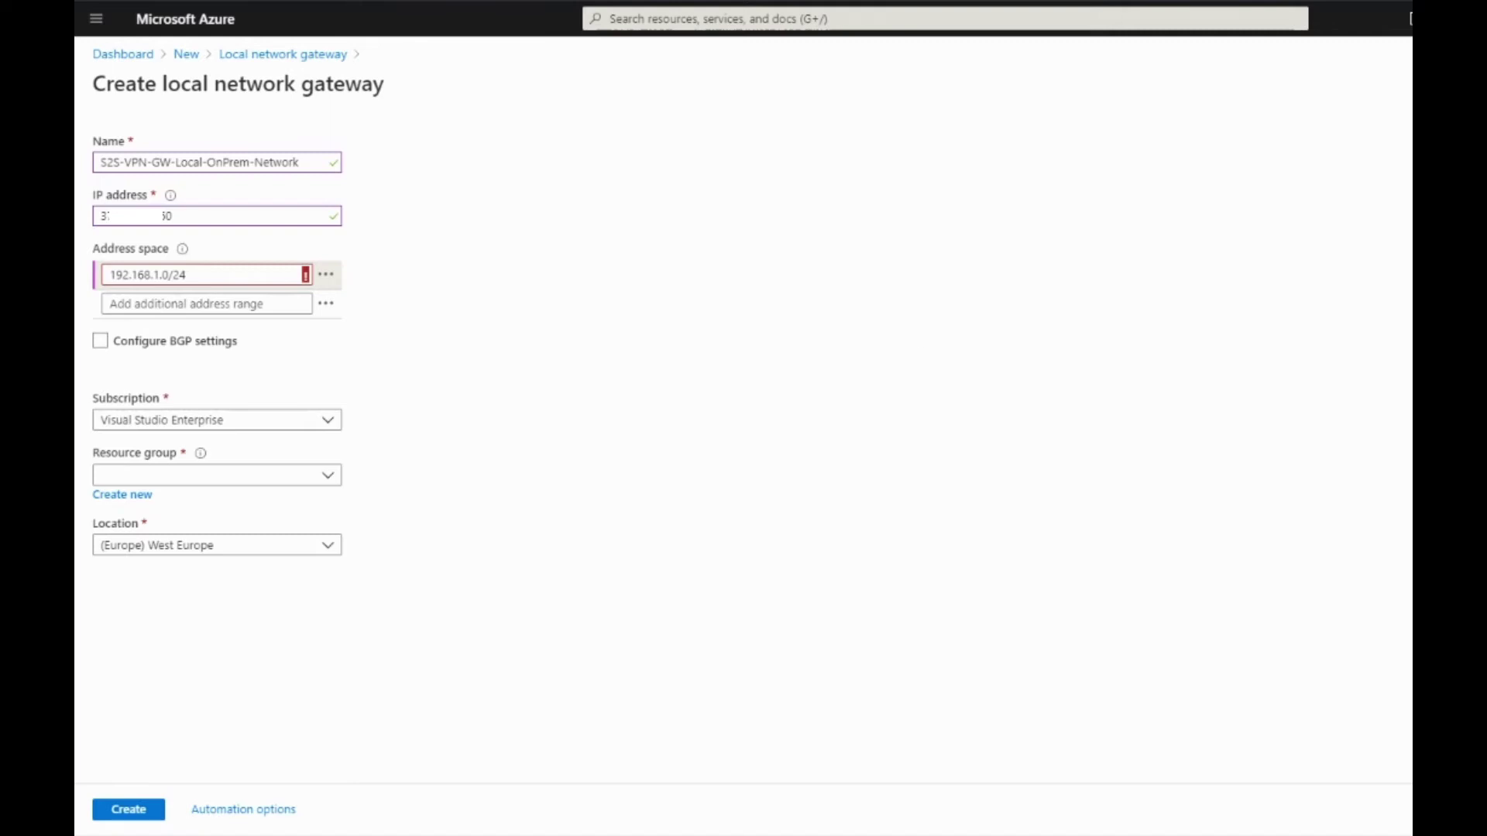
pyautogui.click(243, 274)
pyautogui.click(135, 303)
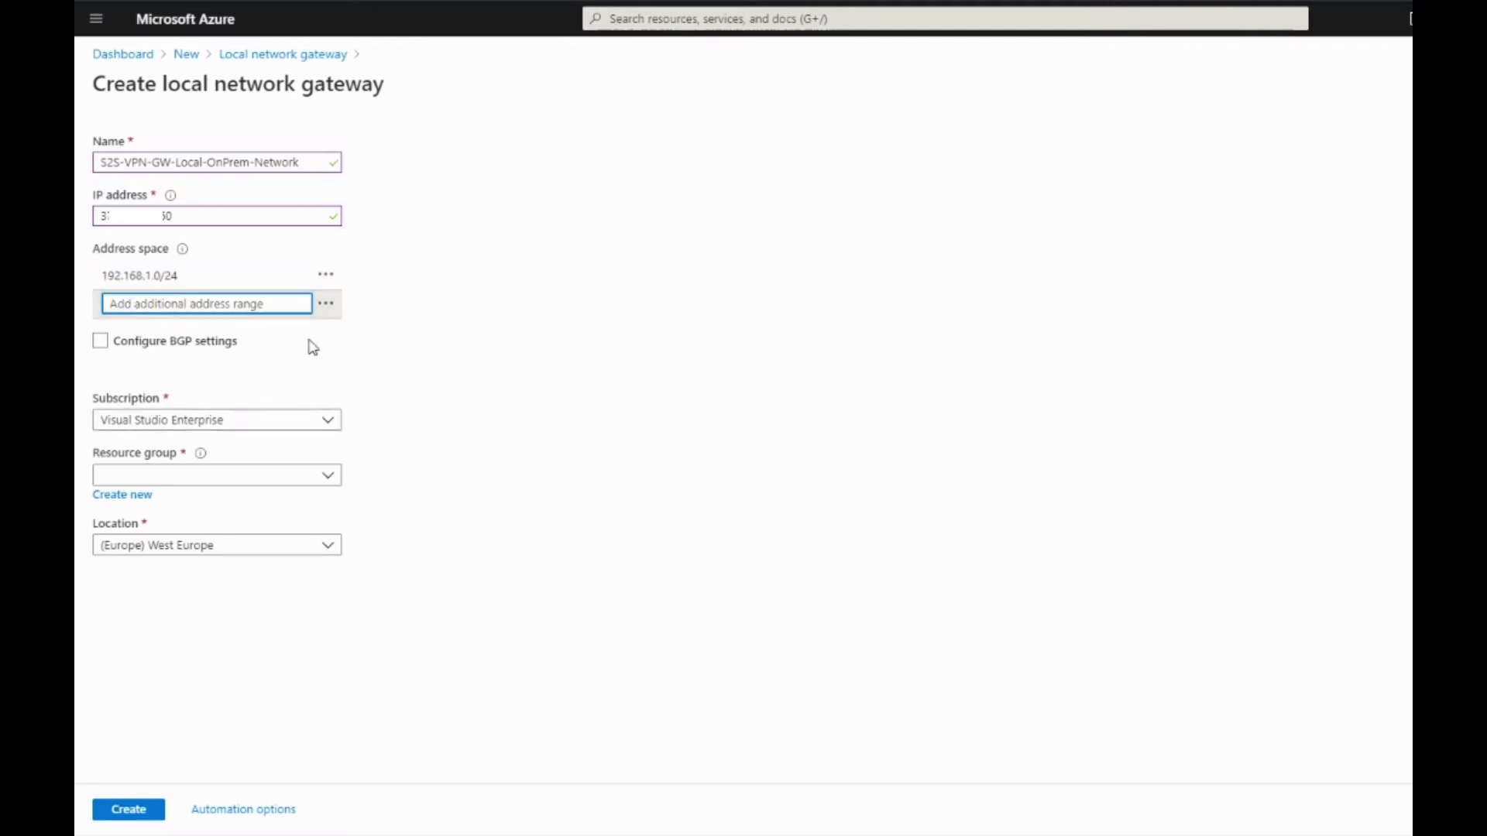
pyautogui.write('172.16.0.0/24')
pyautogui.click(545, 347)
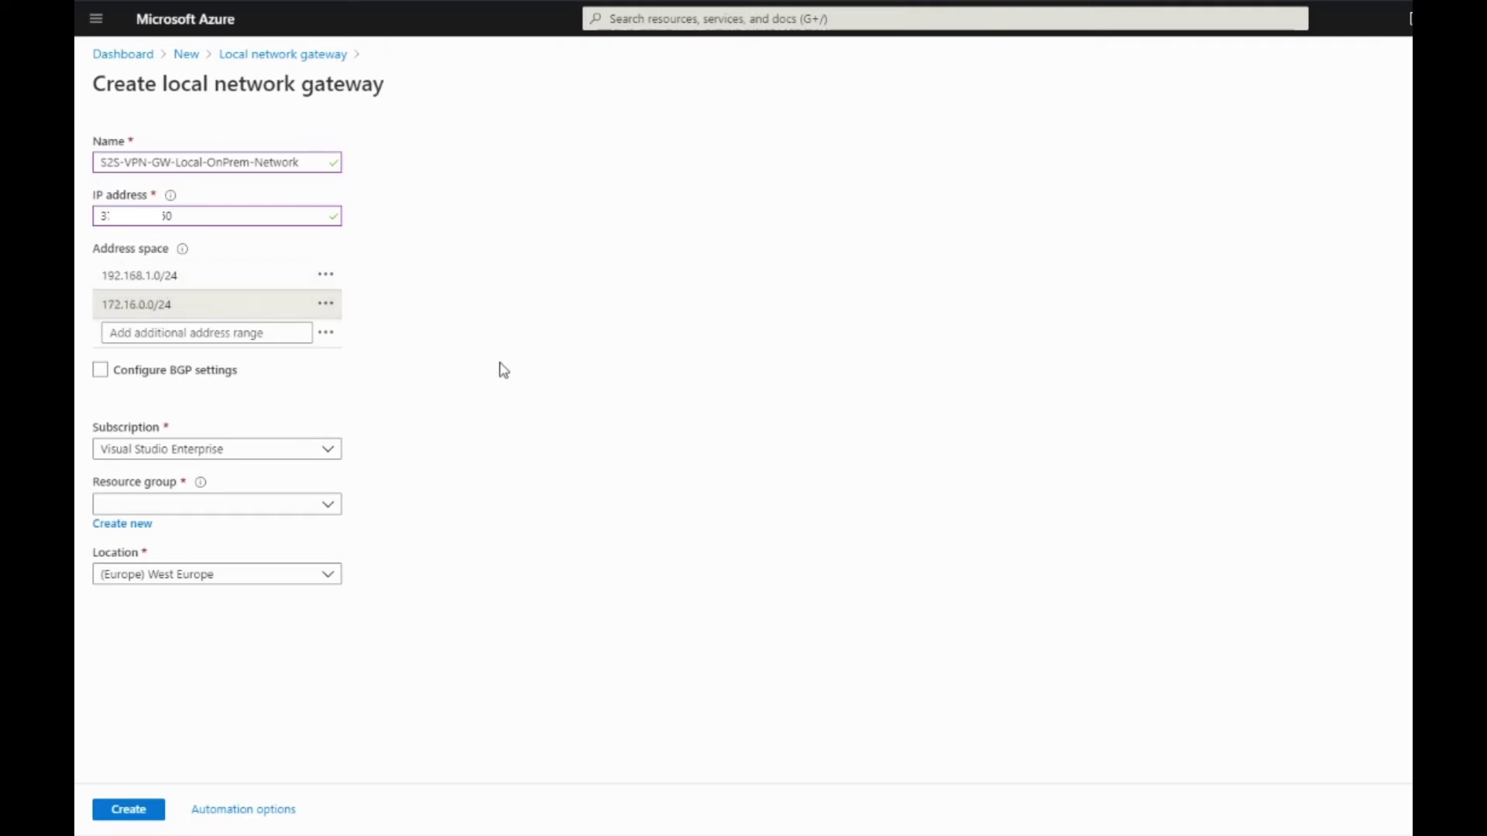
# Put the local network gateway in the S2S-VPN resource group and create it
pyautogui.click(175, 505)
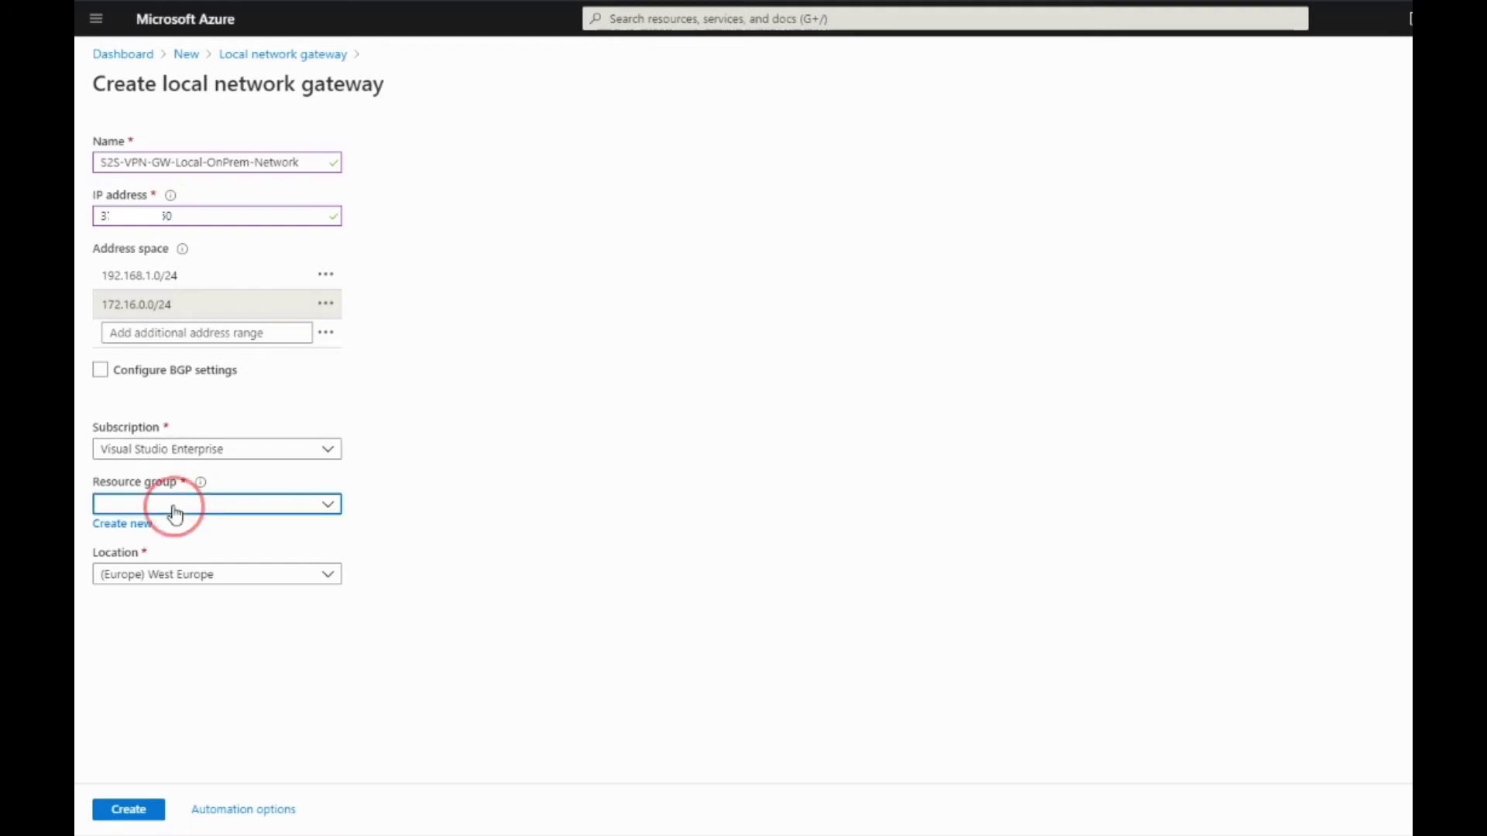
pyautogui.click(128, 443)
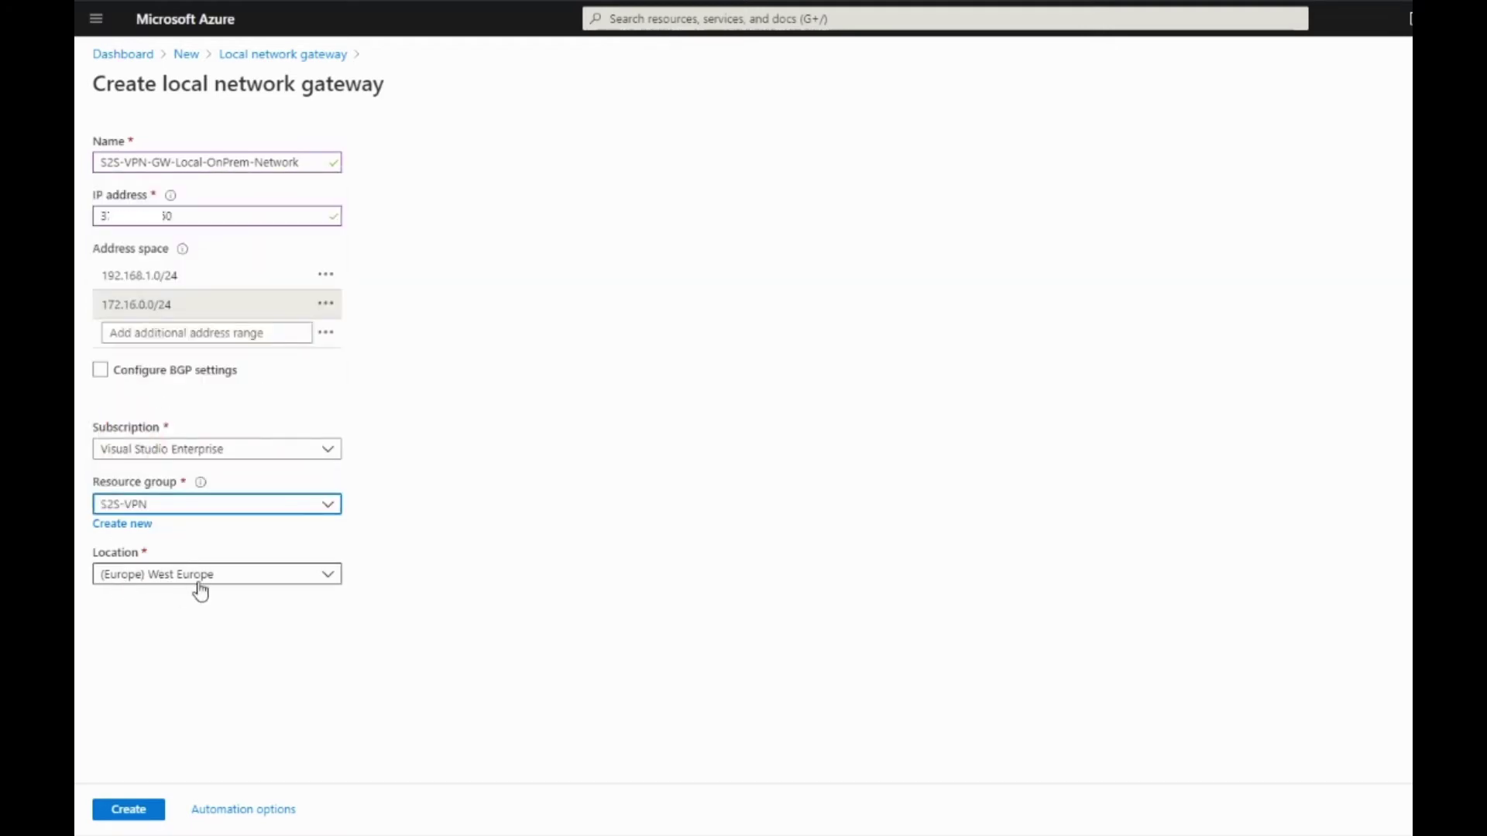
pyautogui.click(128, 815)
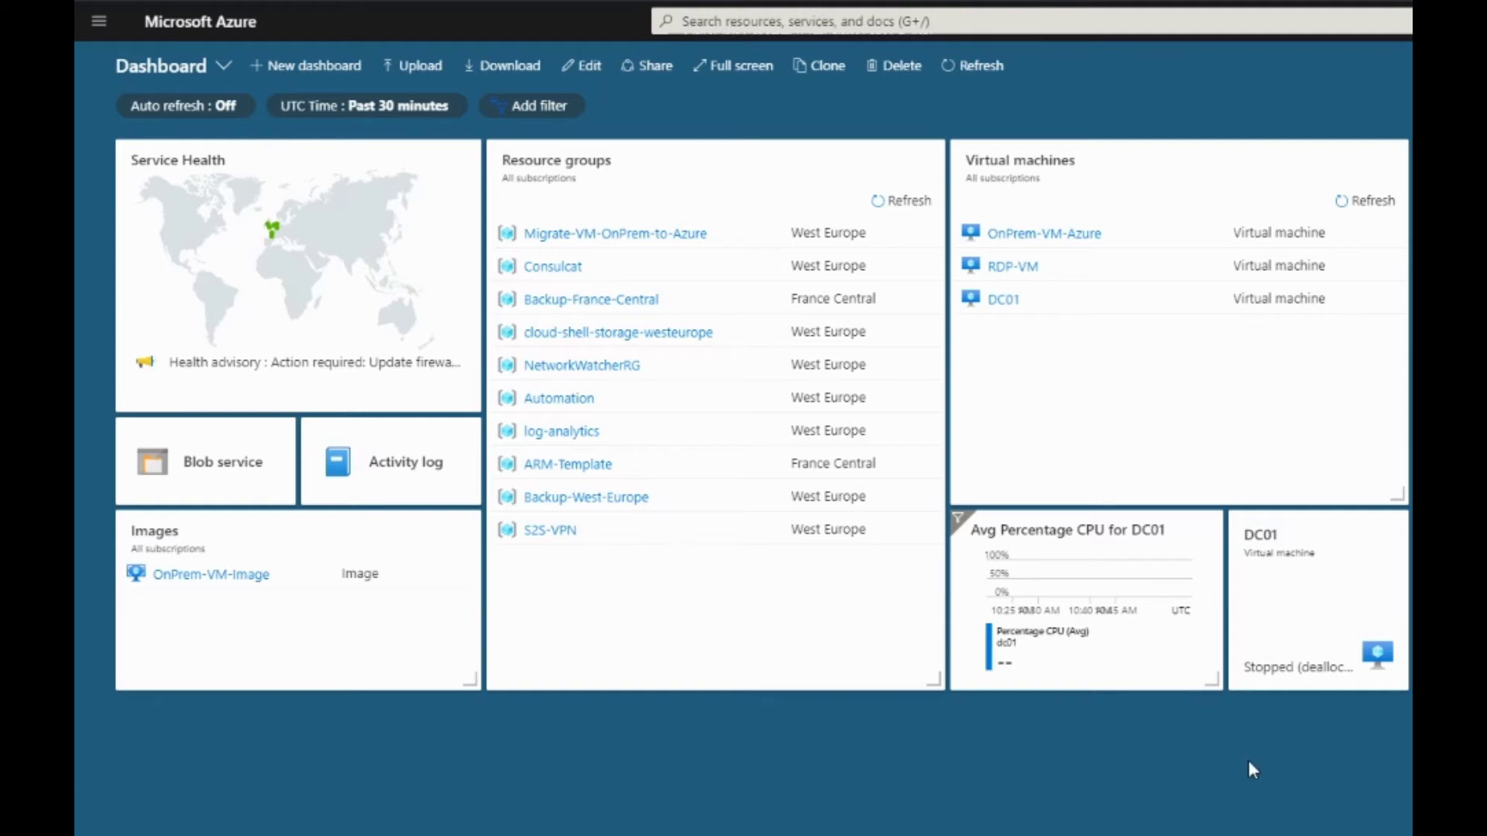
pyautogui.click(551, 530)
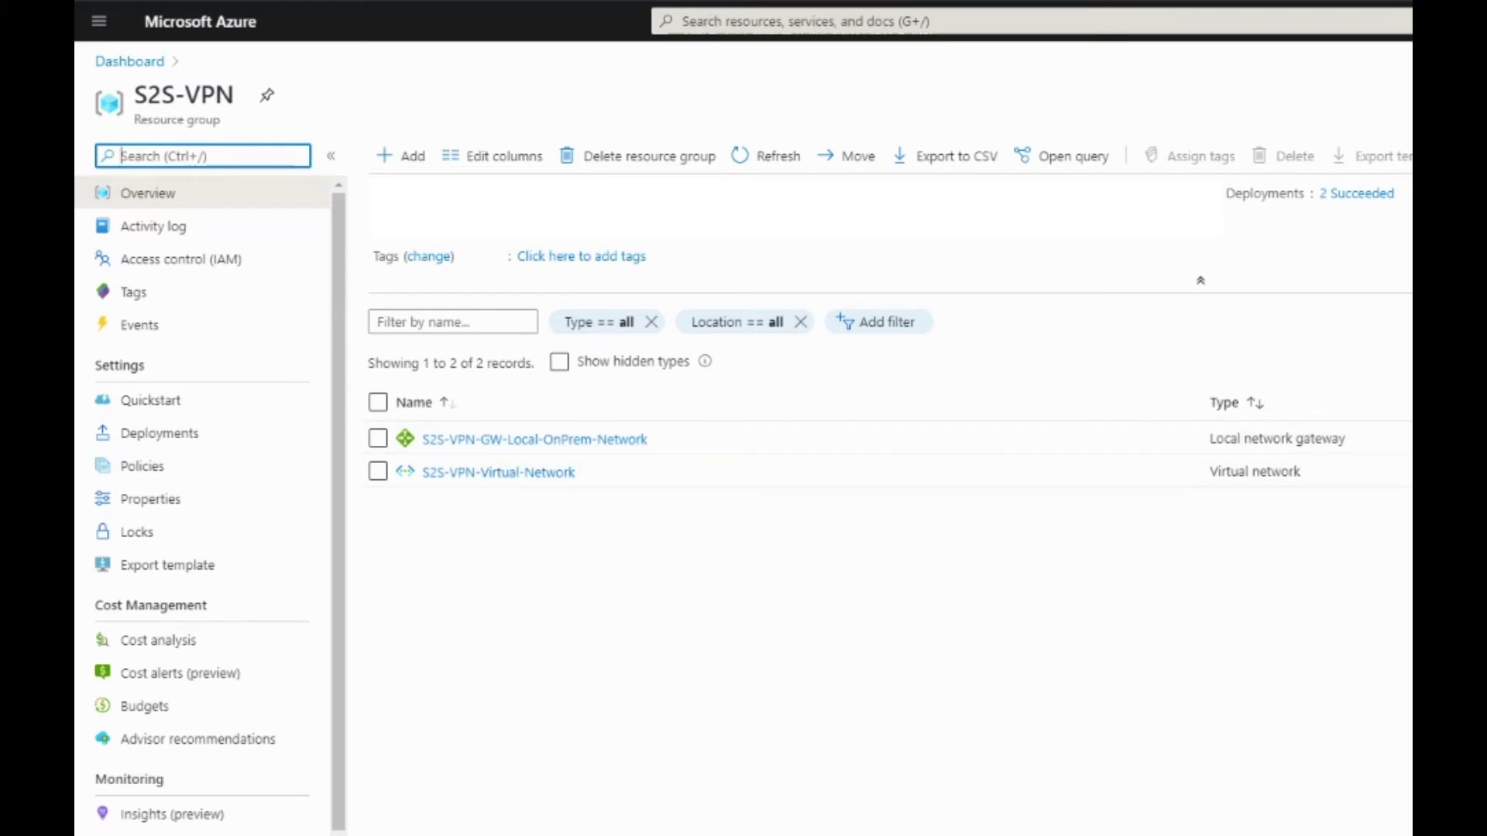
pyautogui.click(118, 64)
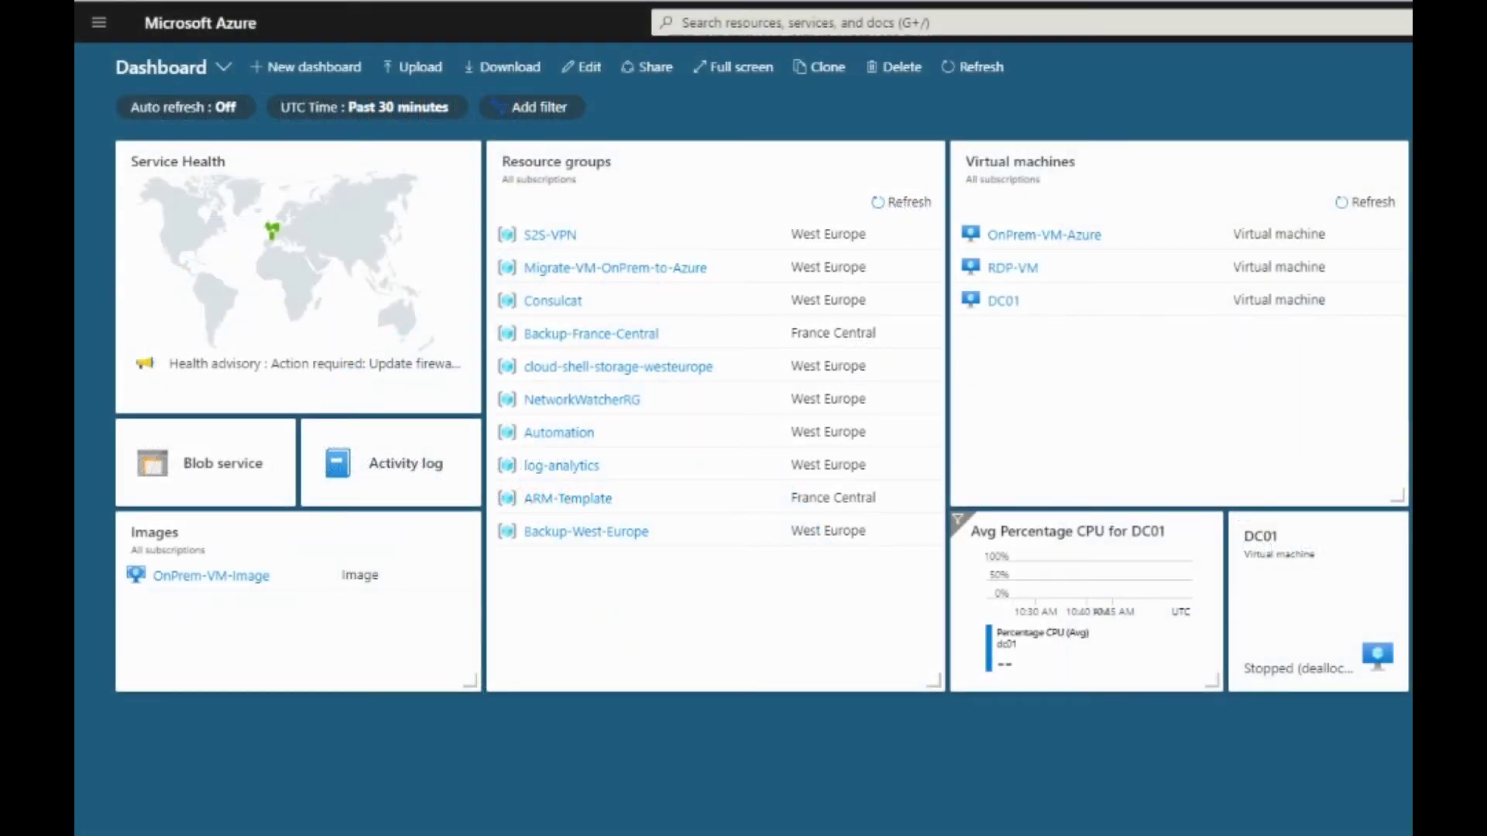
# Search the marketplace for 'public ip' and start creating a Public IP address
pyautogui.click(98, 23)
pyautogui.click(155, 61)
pyautogui.click(177, 163)
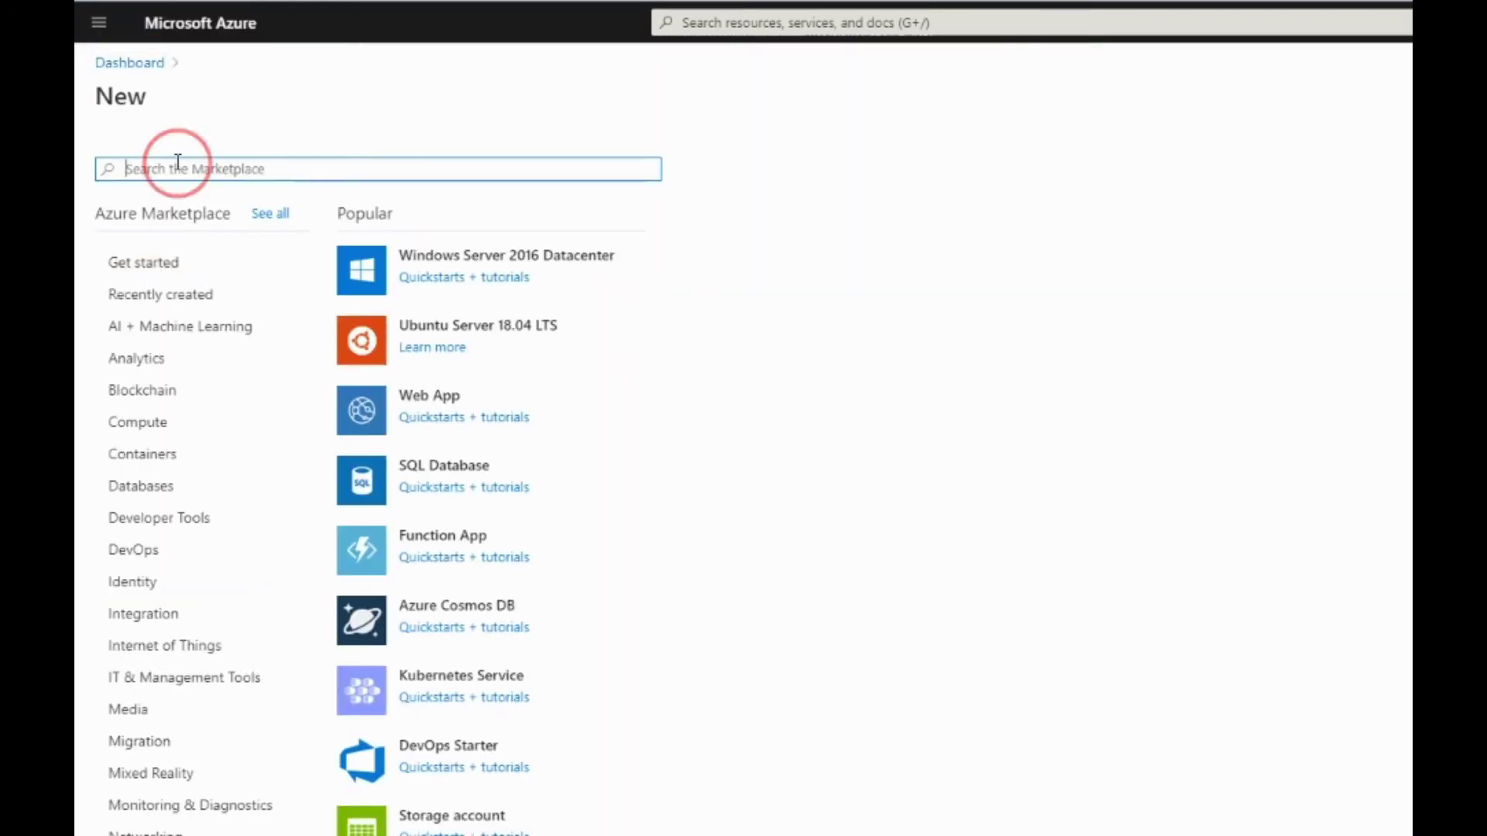
pyautogui.write('i')
pyautogui.press('BackSpace')
pyautogui.write('pub')
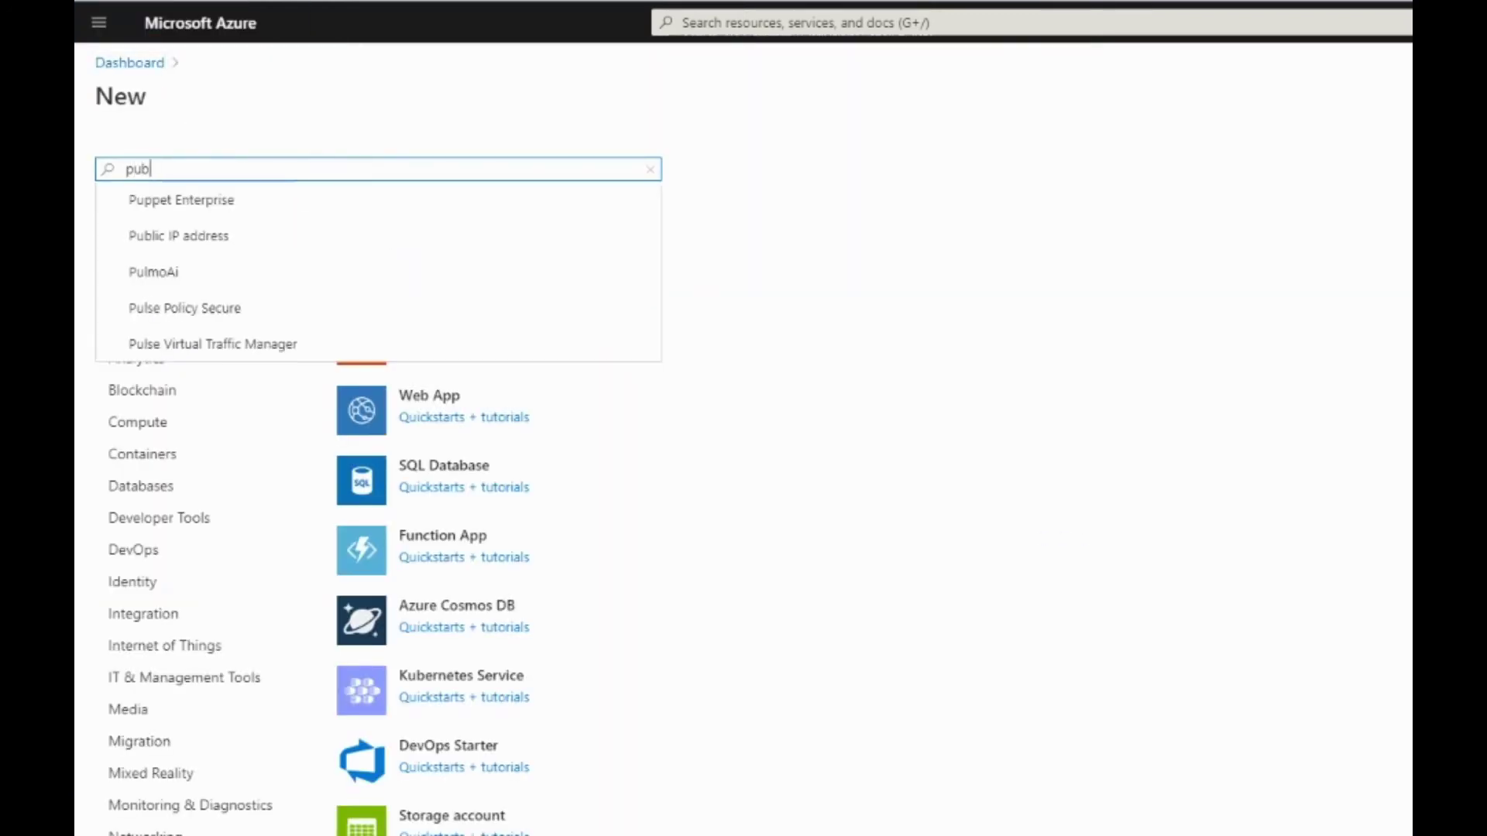
pyautogui.write('lic ip')
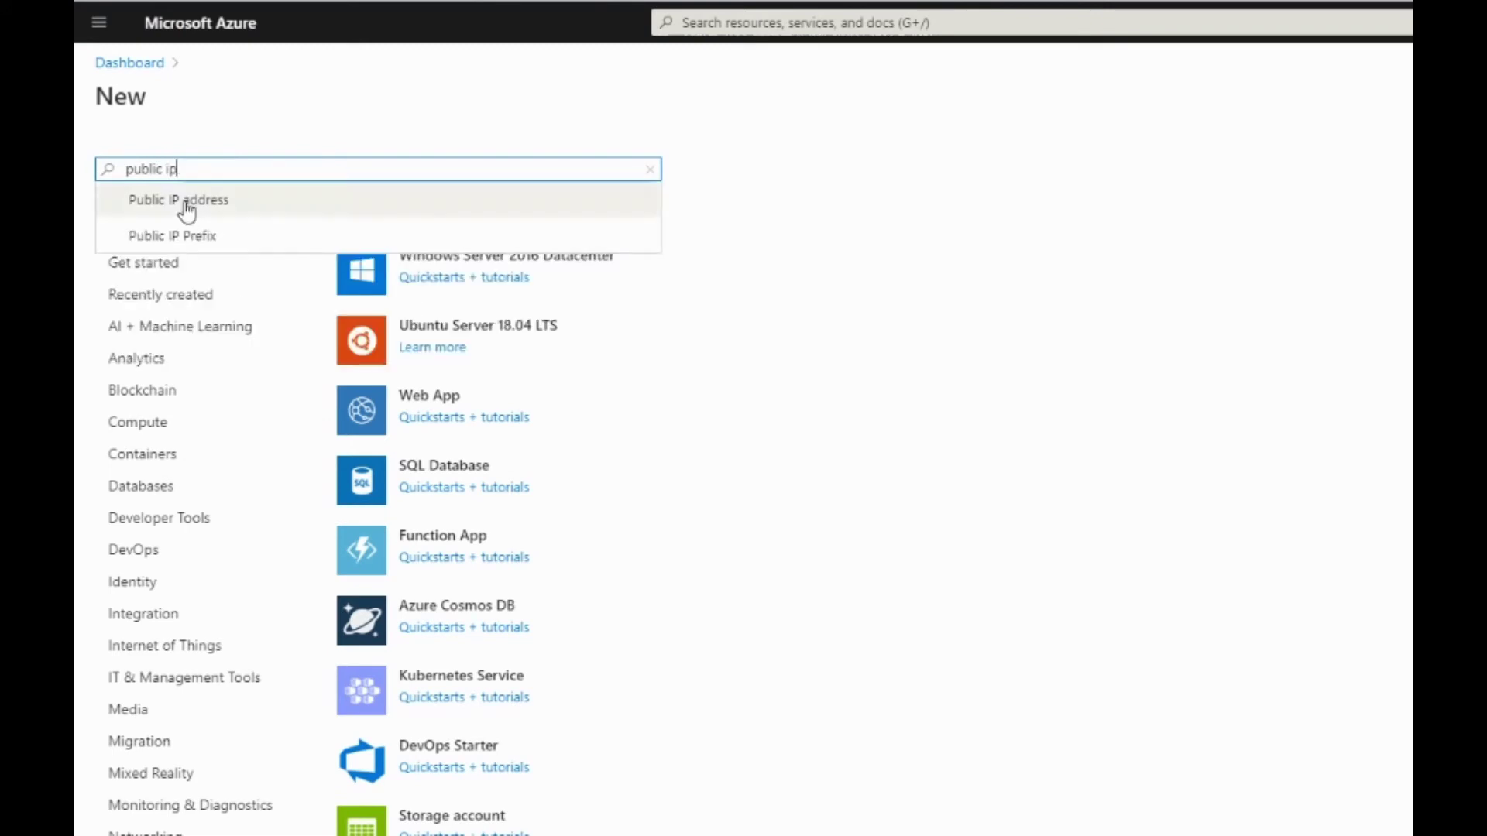
pyautogui.click(182, 203)
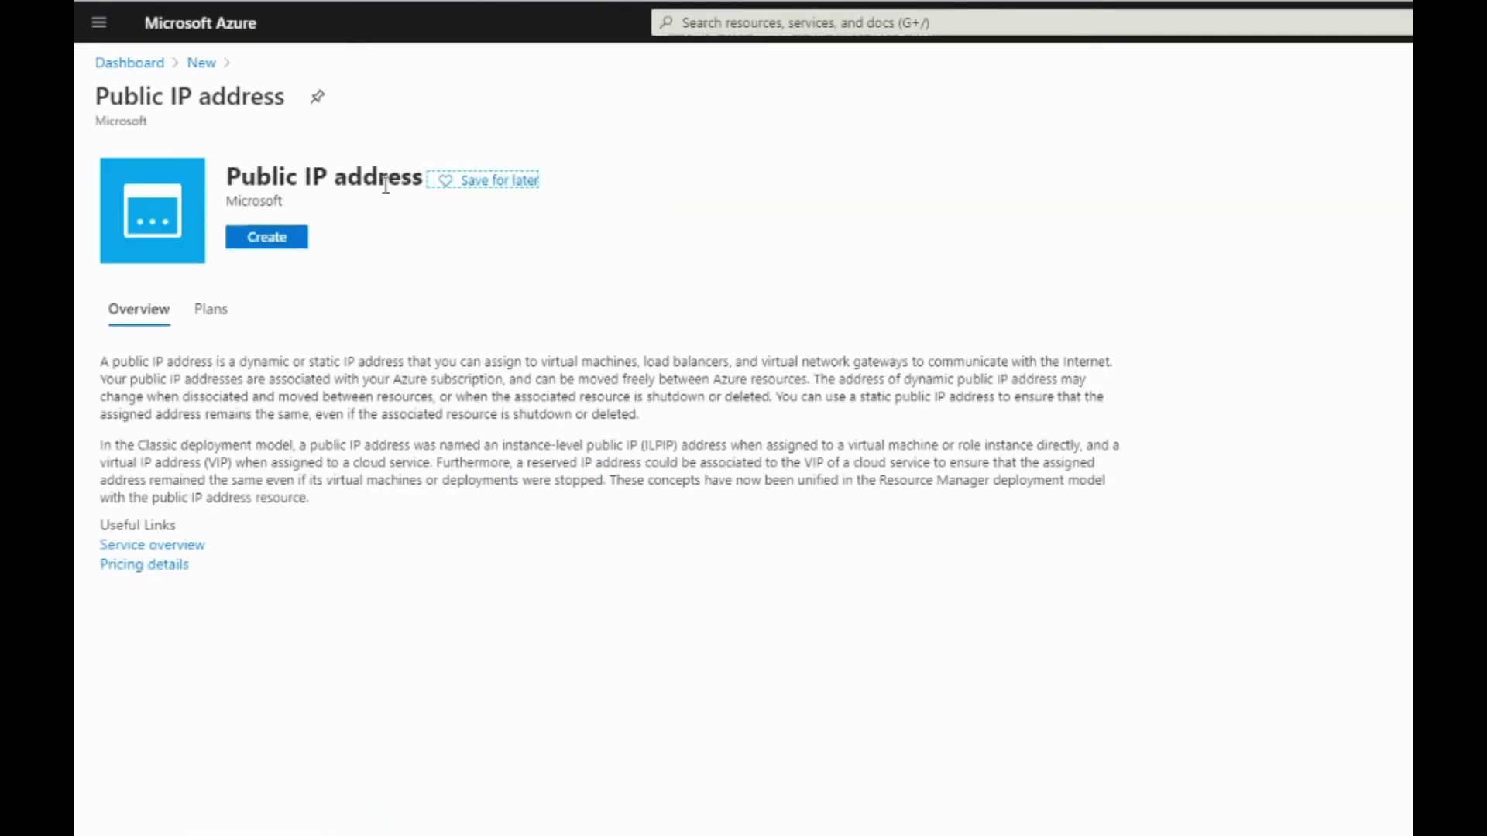
pyautogui.click(265, 246)
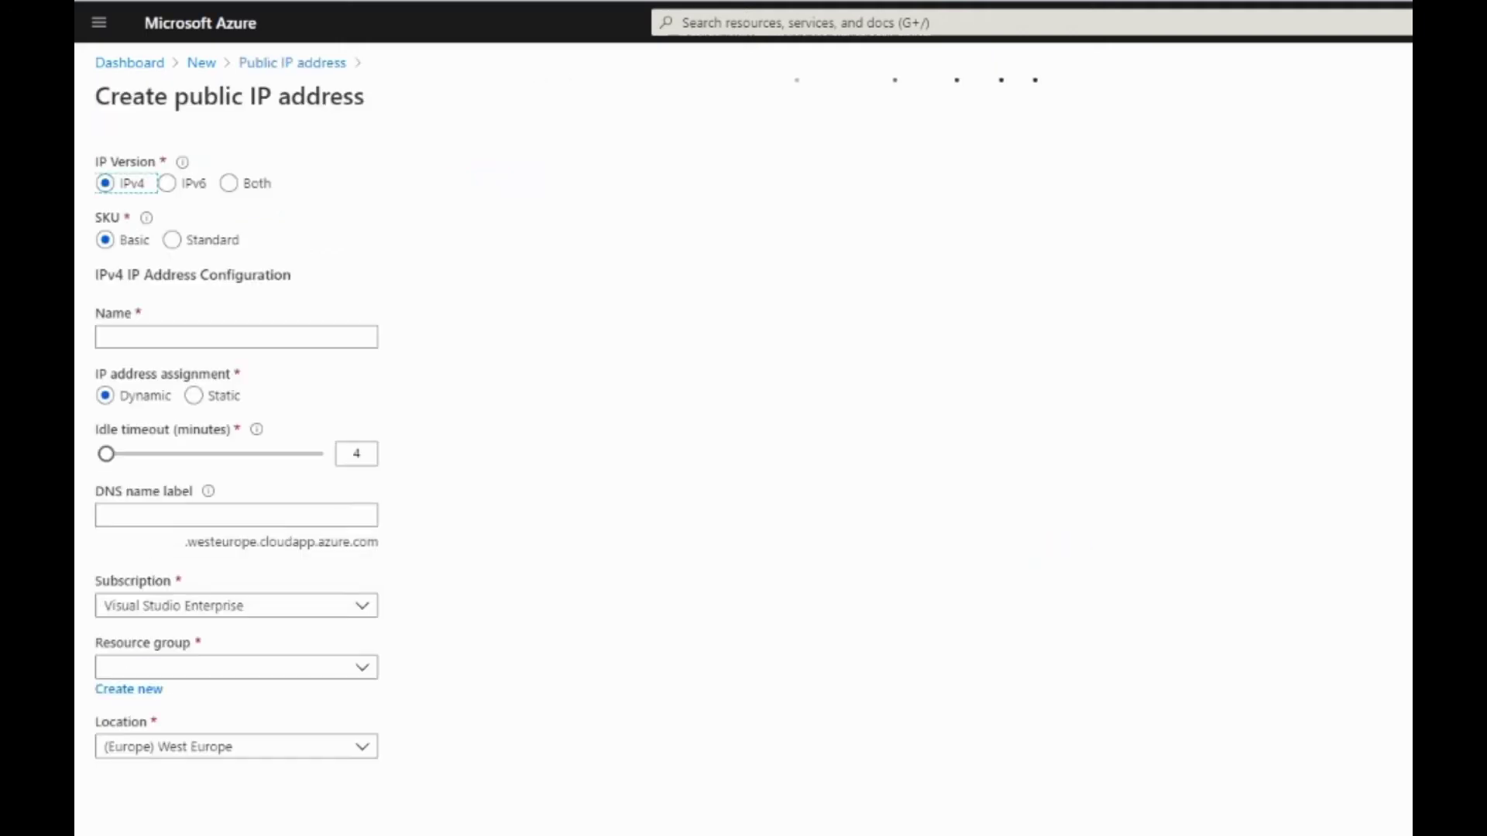
# Name the public IP S2S-VPN-Azure-Public-IP and place it in the S2S-VPN resource group
pyautogui.click(133, 335)
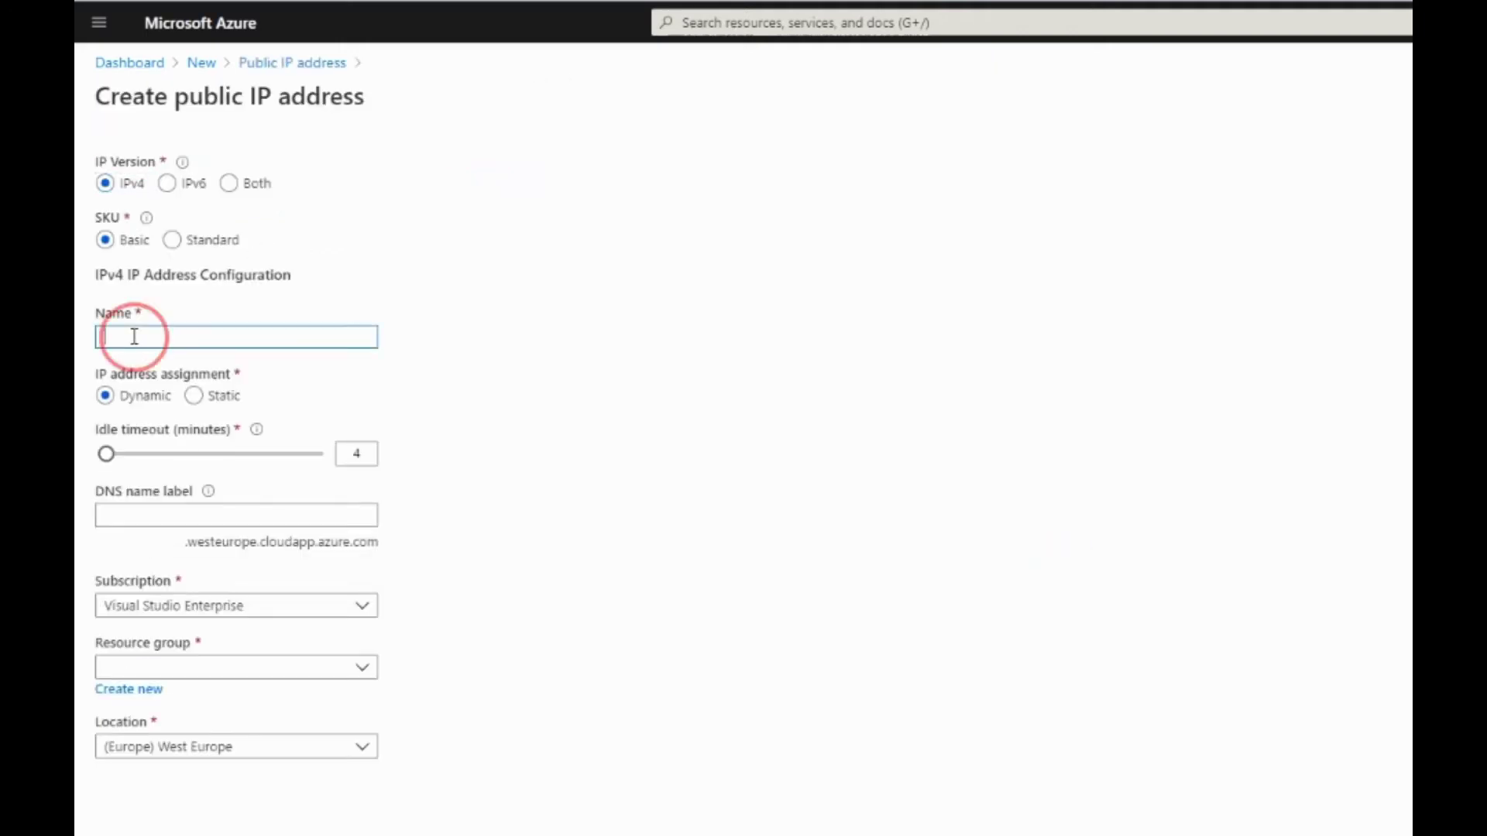
pyautogui.write('S2S-VPN-Azure-Public-IP')
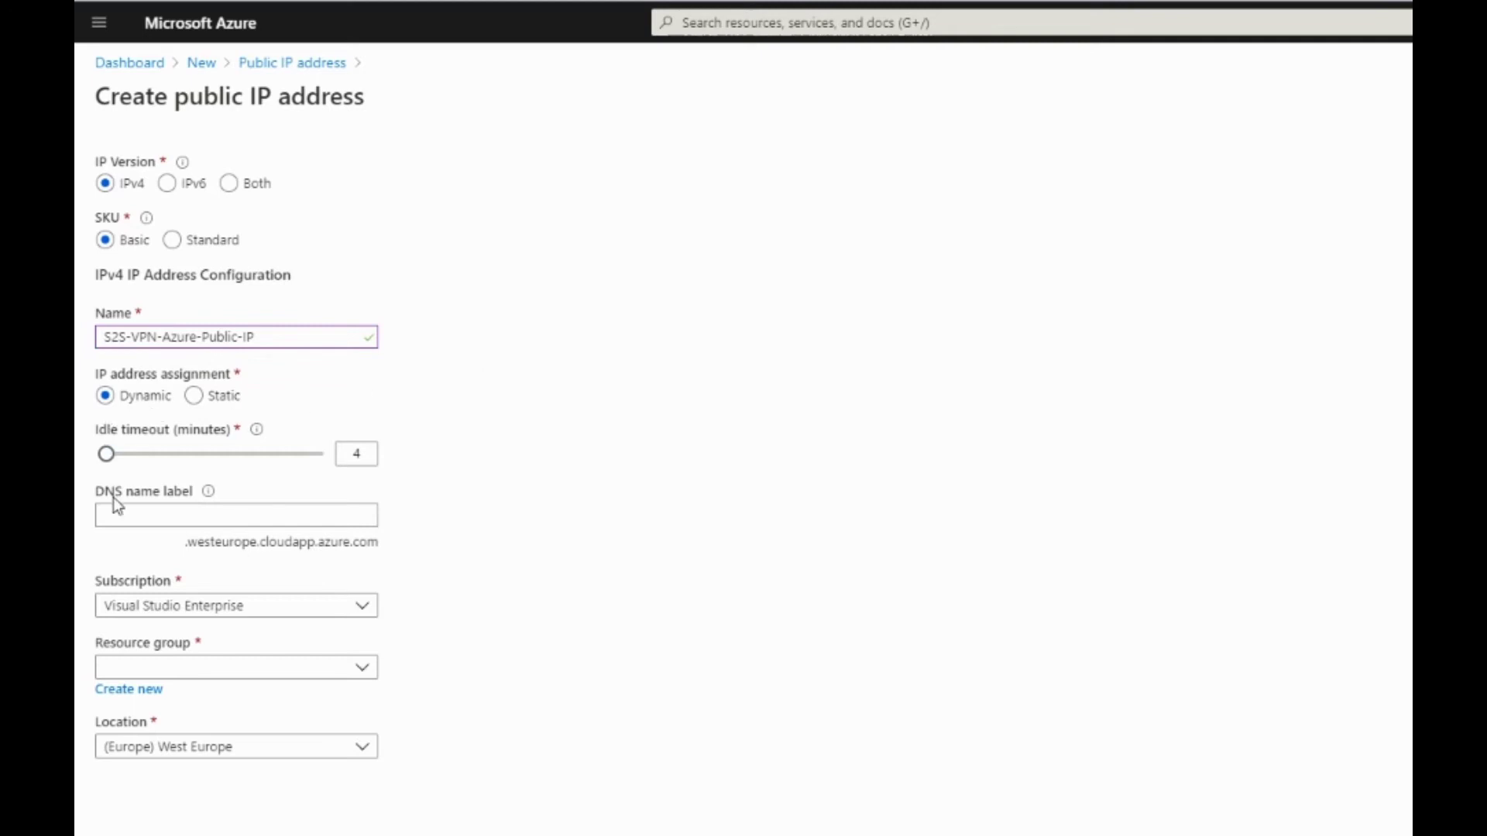
pyautogui.click(141, 673)
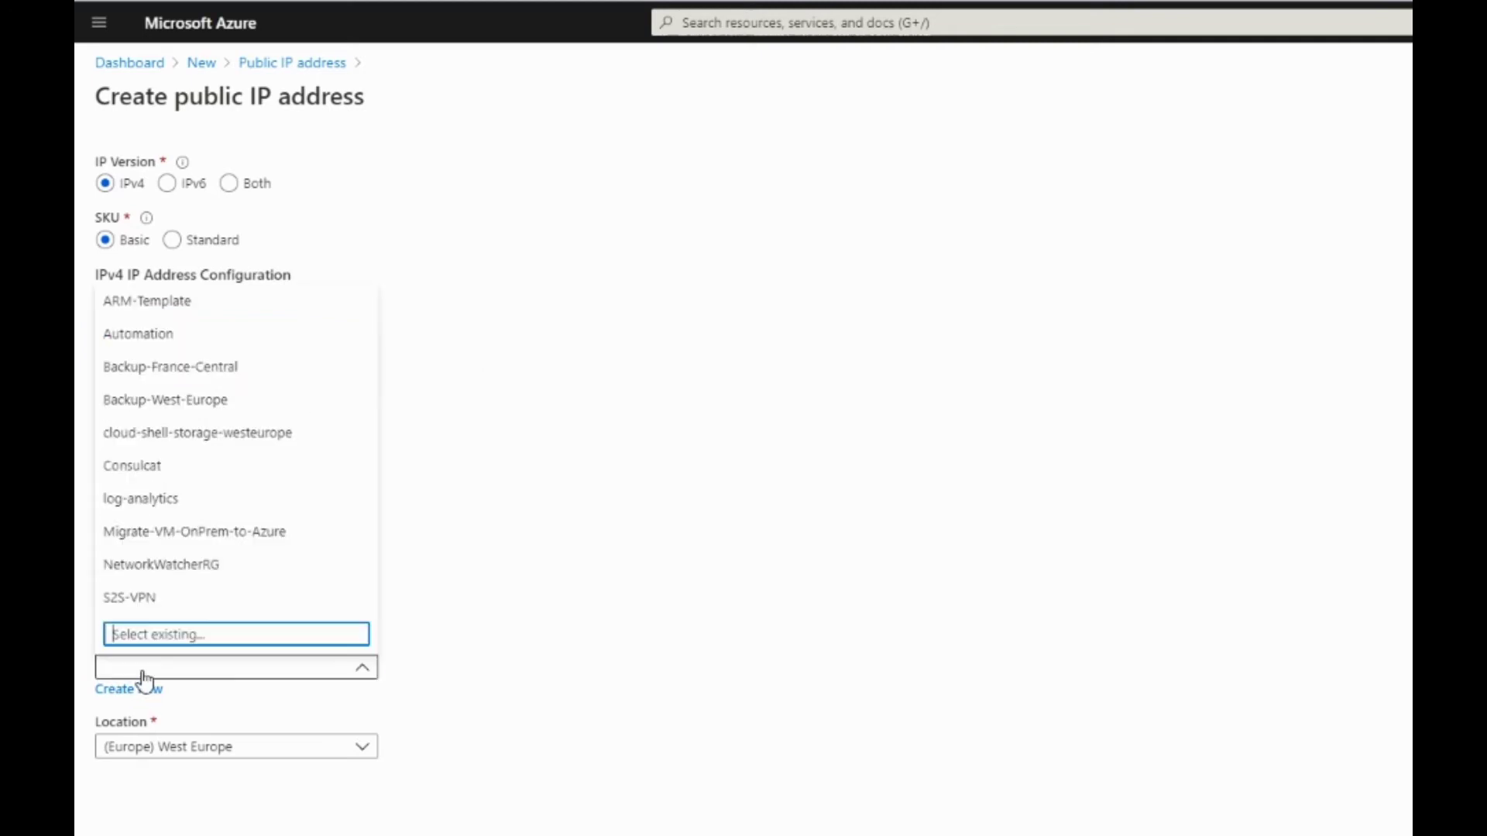
pyautogui.click(177, 600)
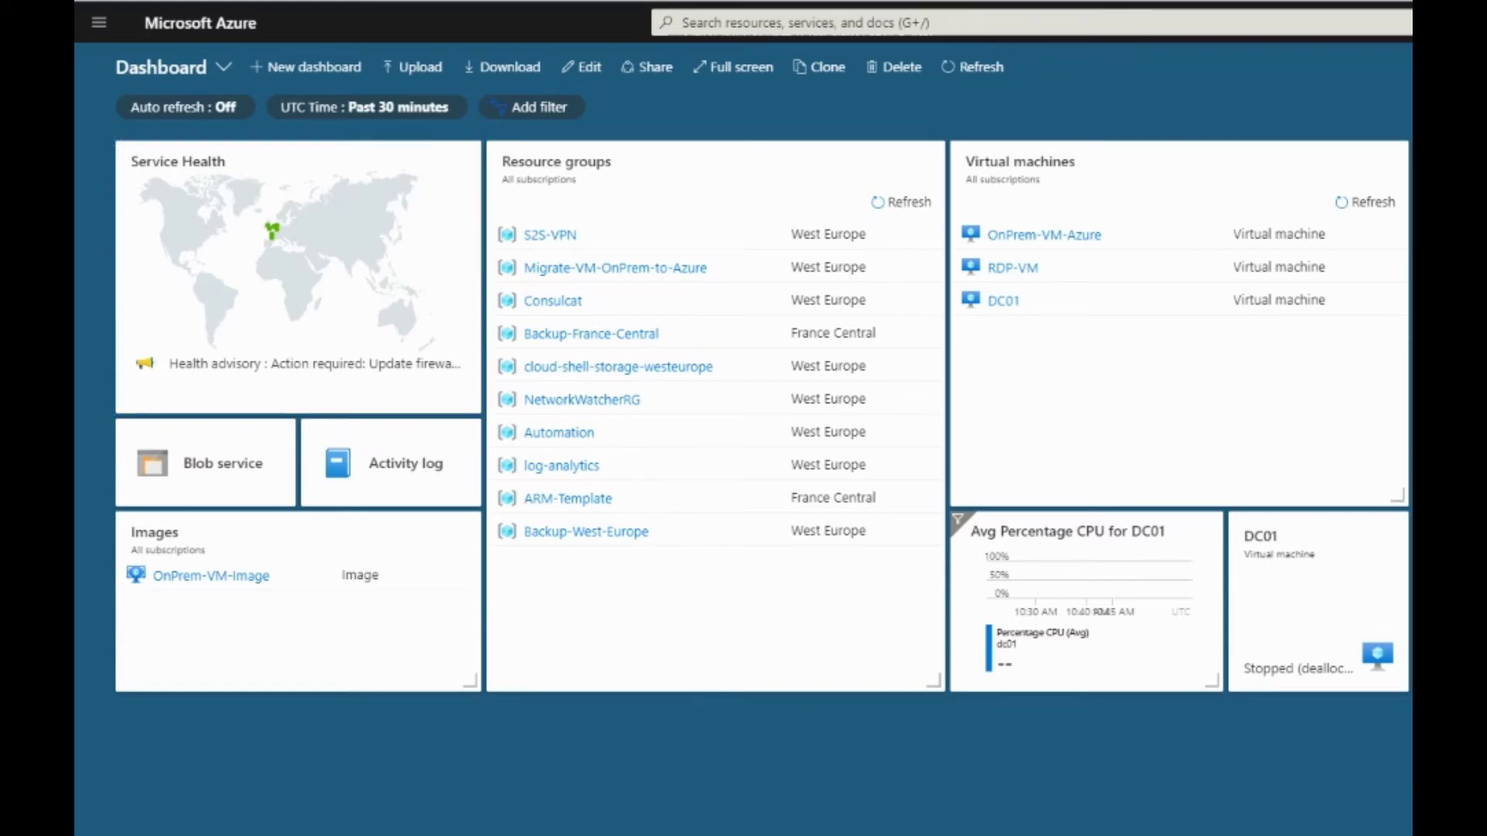
pyautogui.click(549, 237)
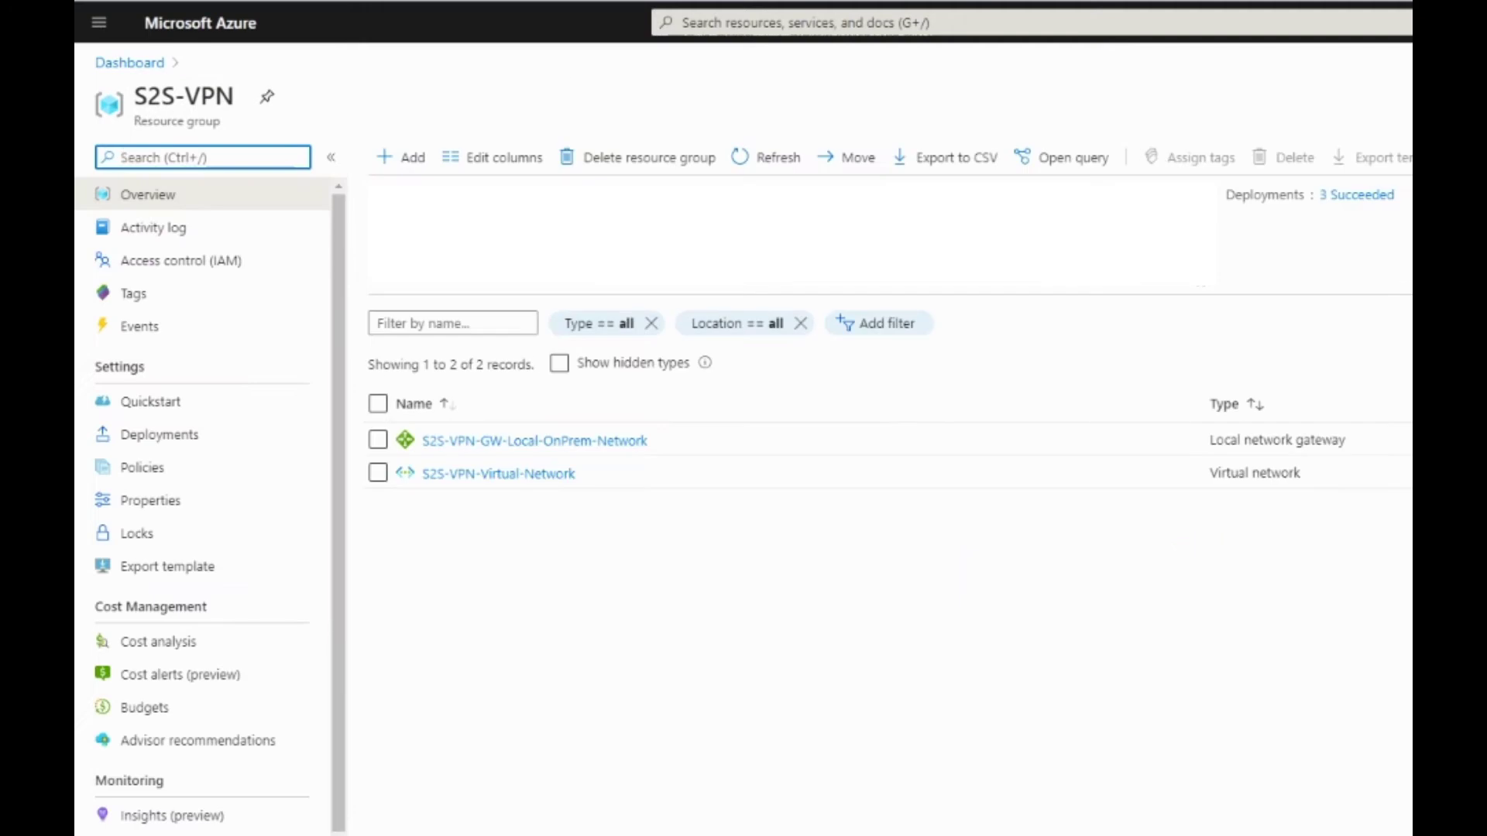
pyautogui.click(774, 163)
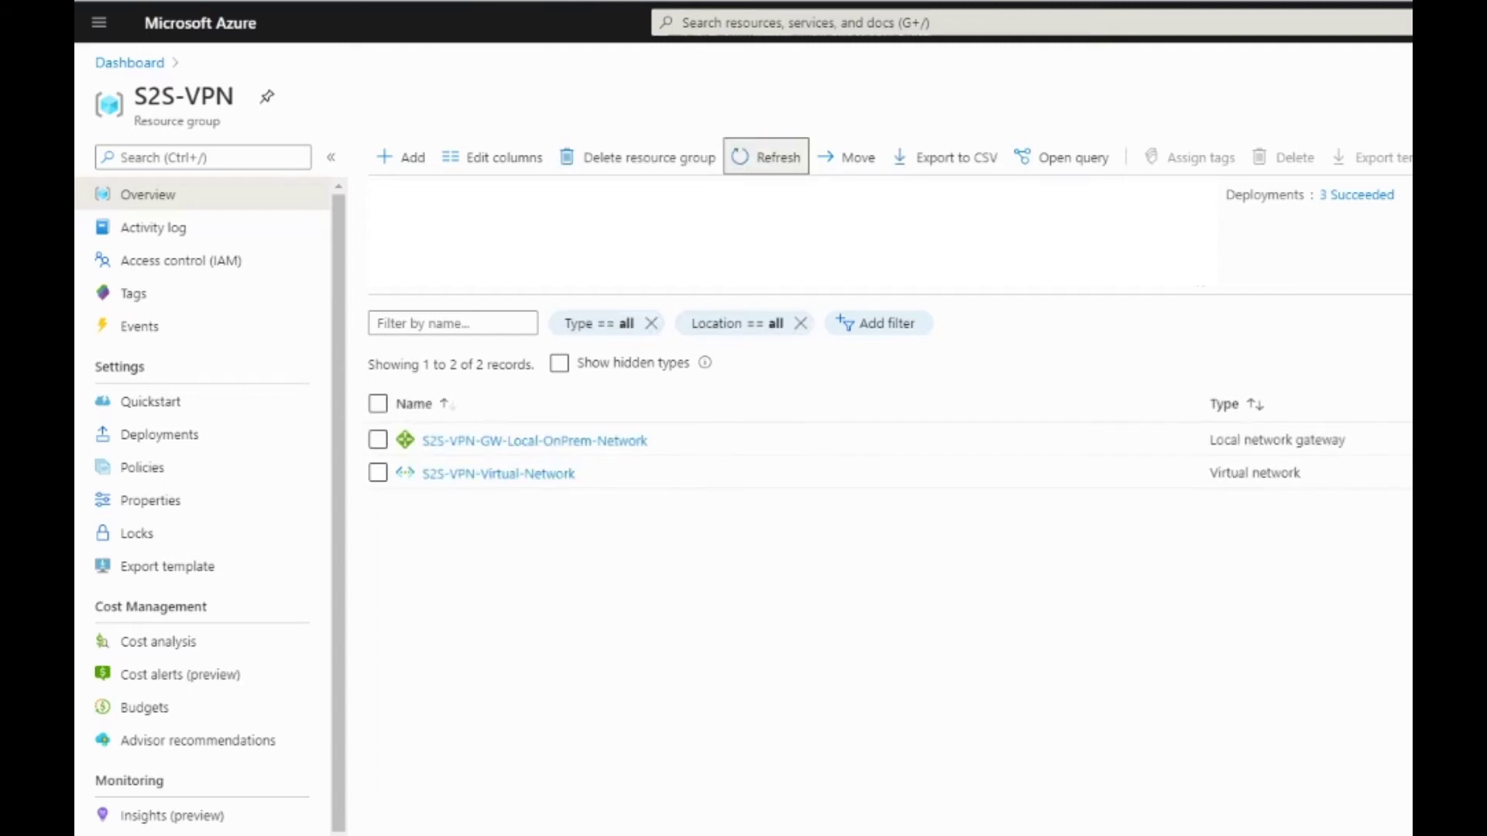
pyautogui.click(758, 156)
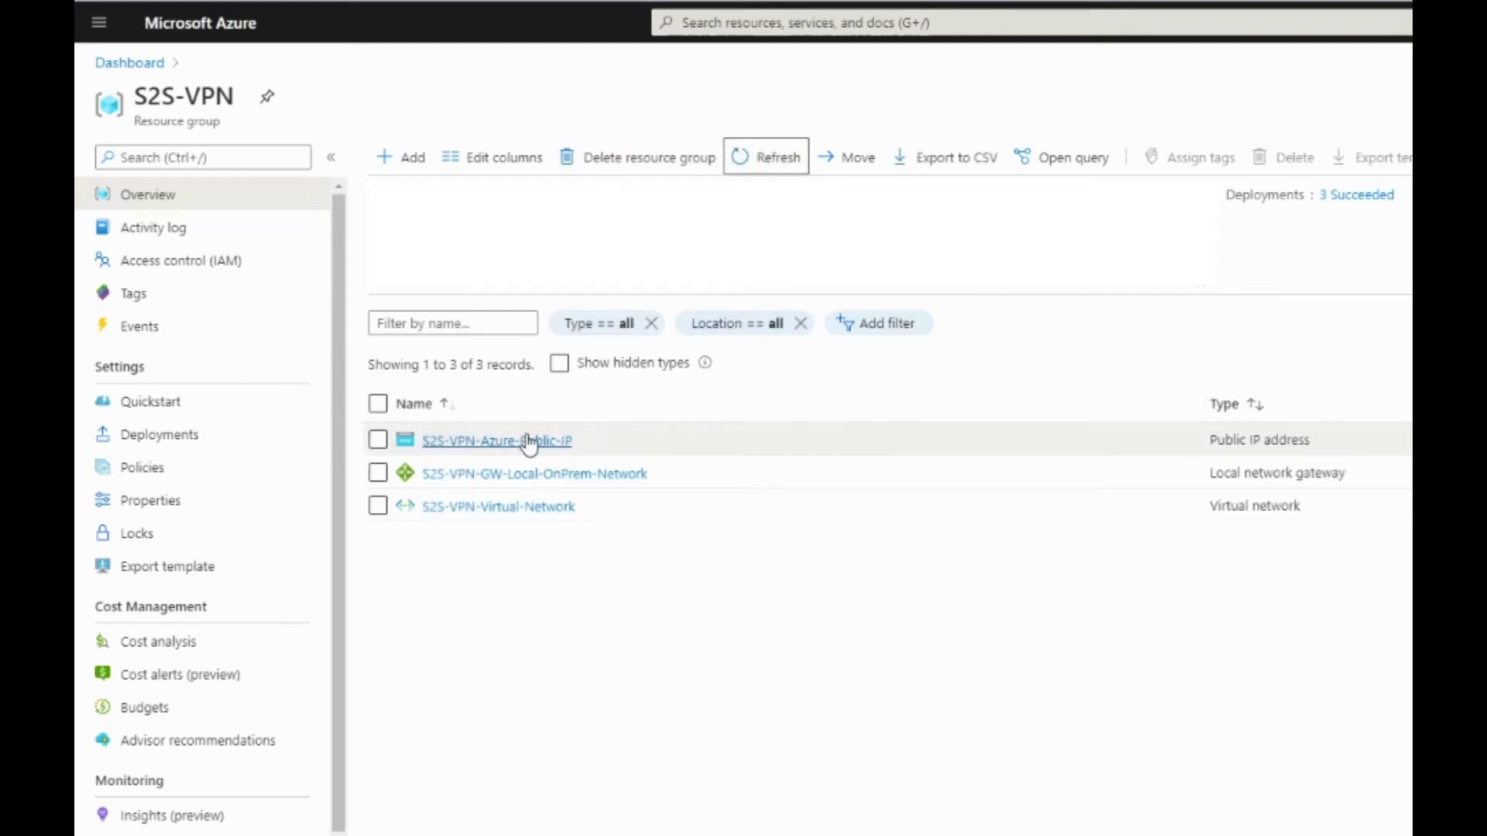
pyautogui.click(127, 62)
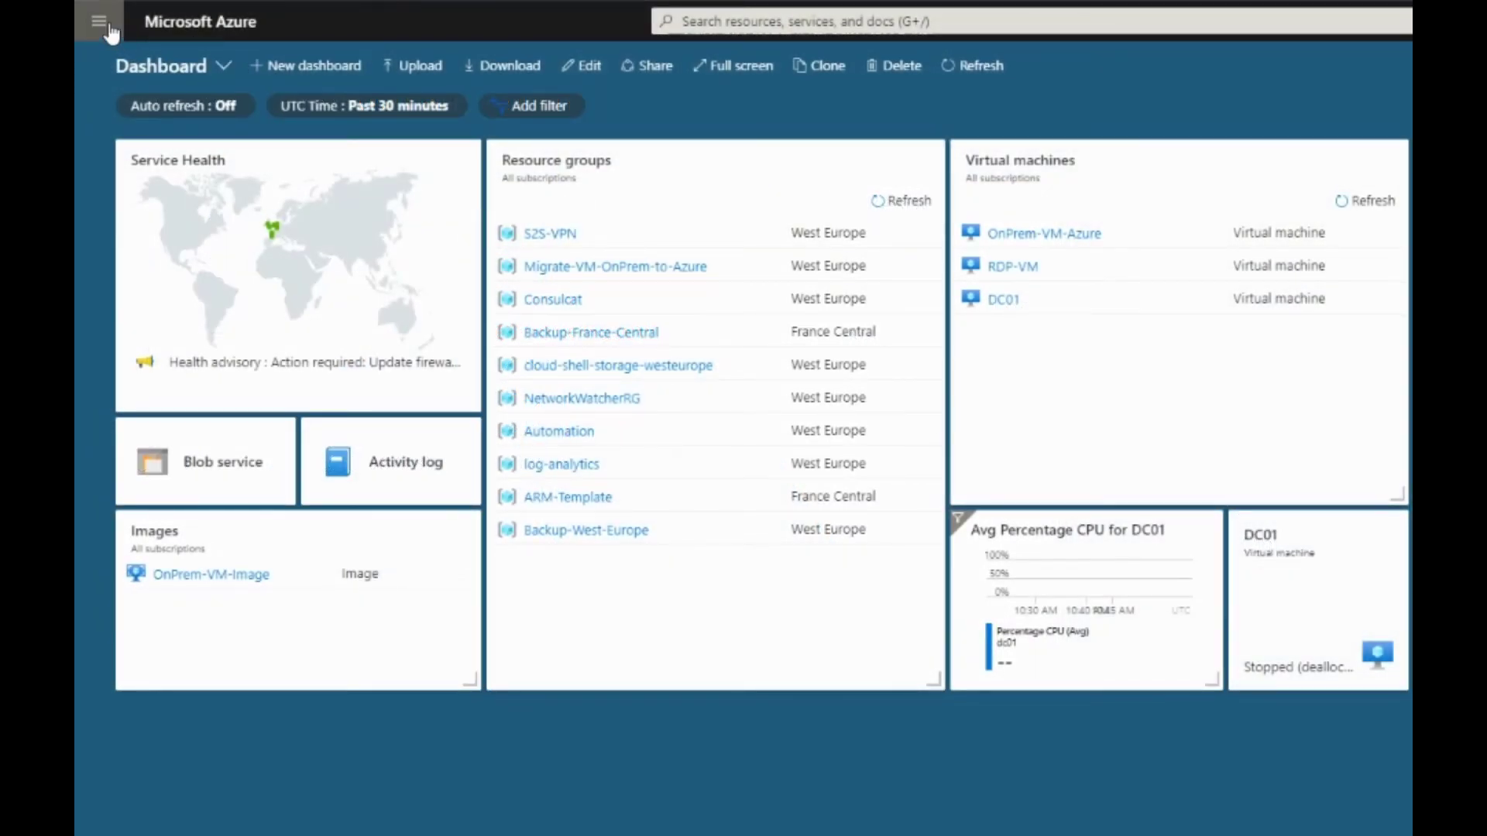
# Start creating a Virtual network gateway from the marketplace
pyautogui.click(99, 25)
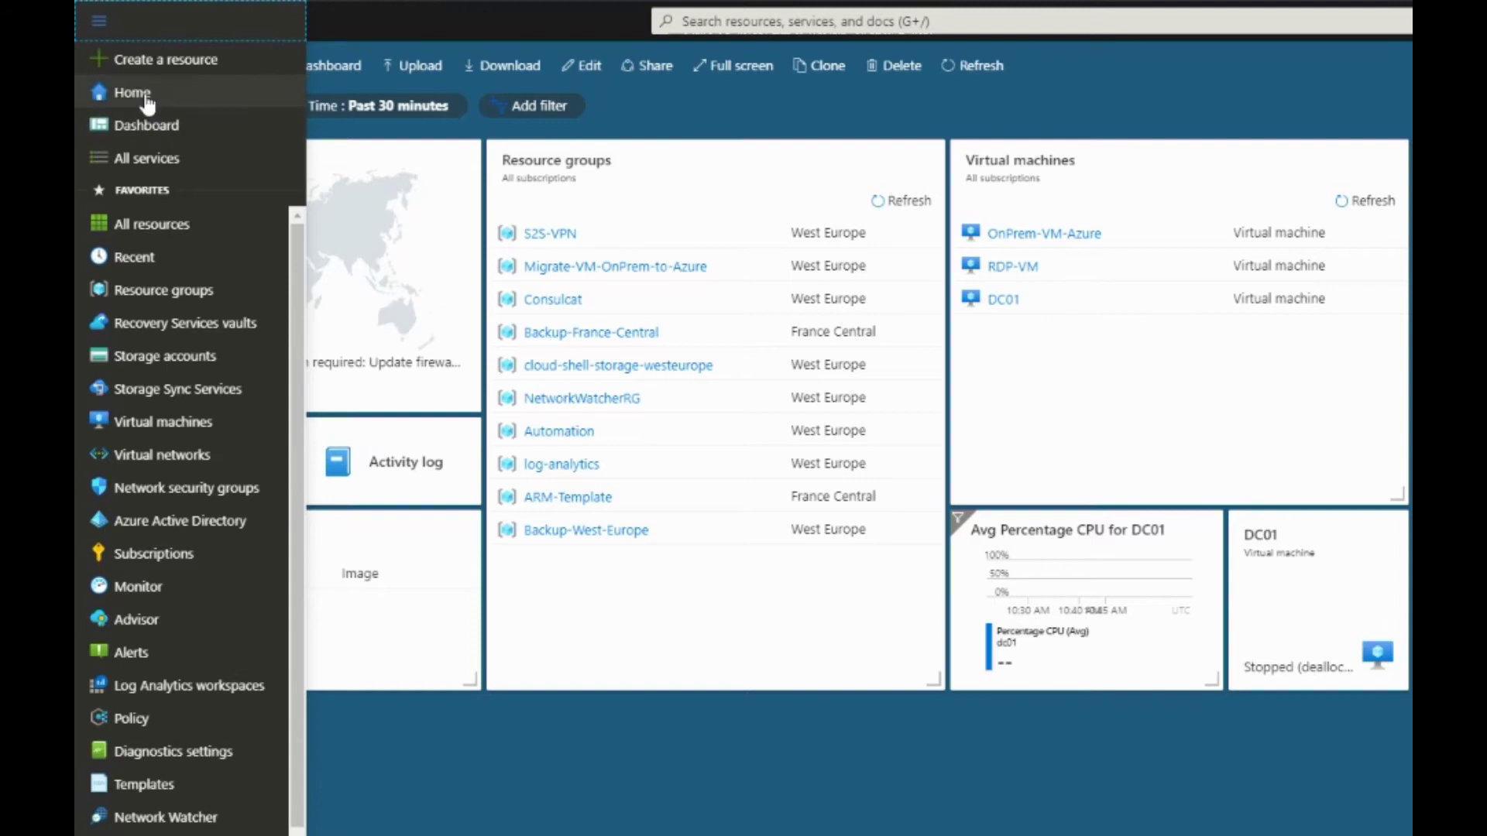
pyautogui.click(135, 66)
pyautogui.click(232, 164)
pyautogui.write('virtual neto')
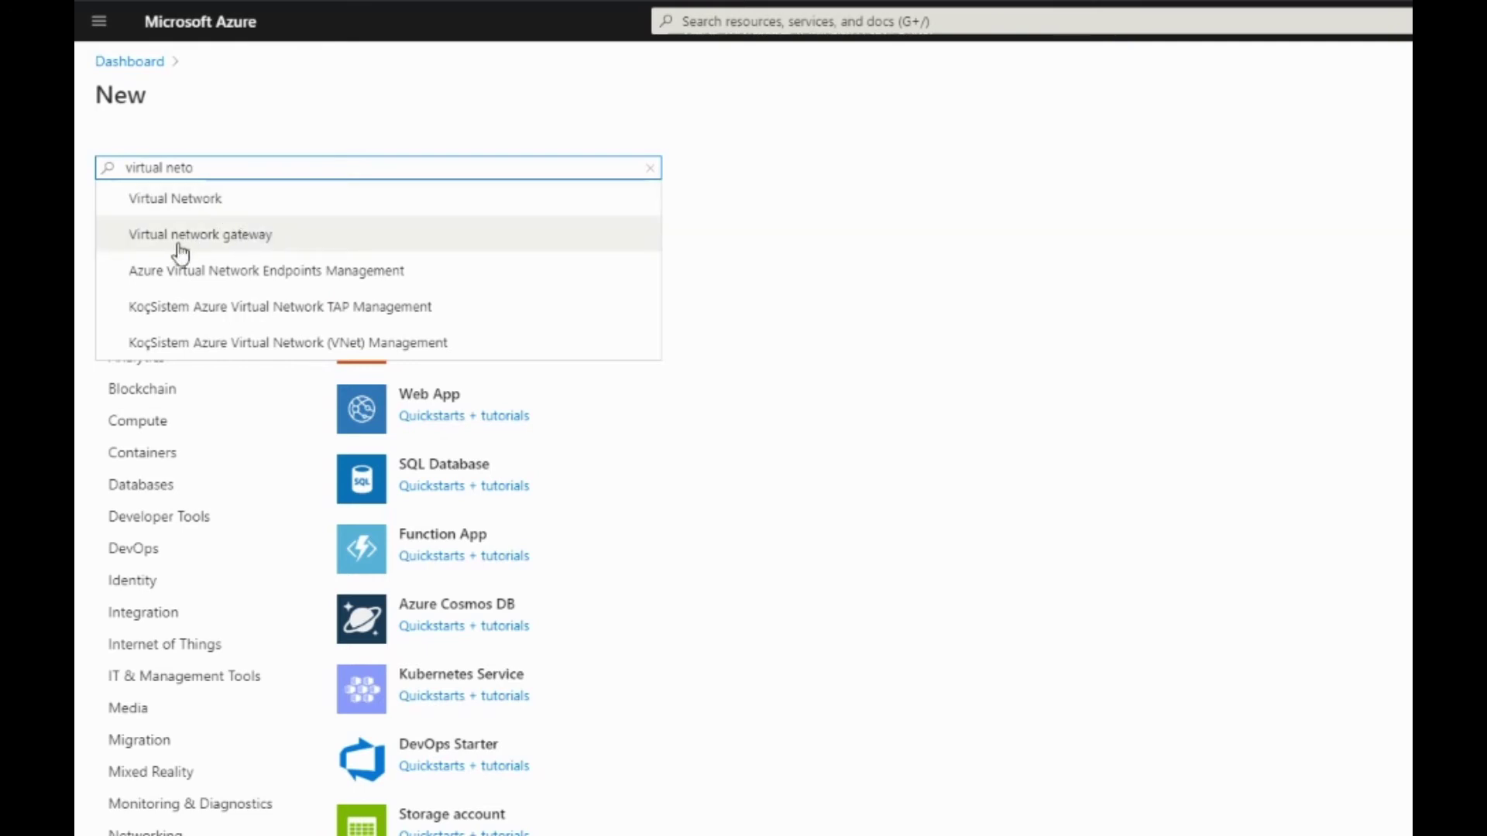
pyautogui.click(220, 242)
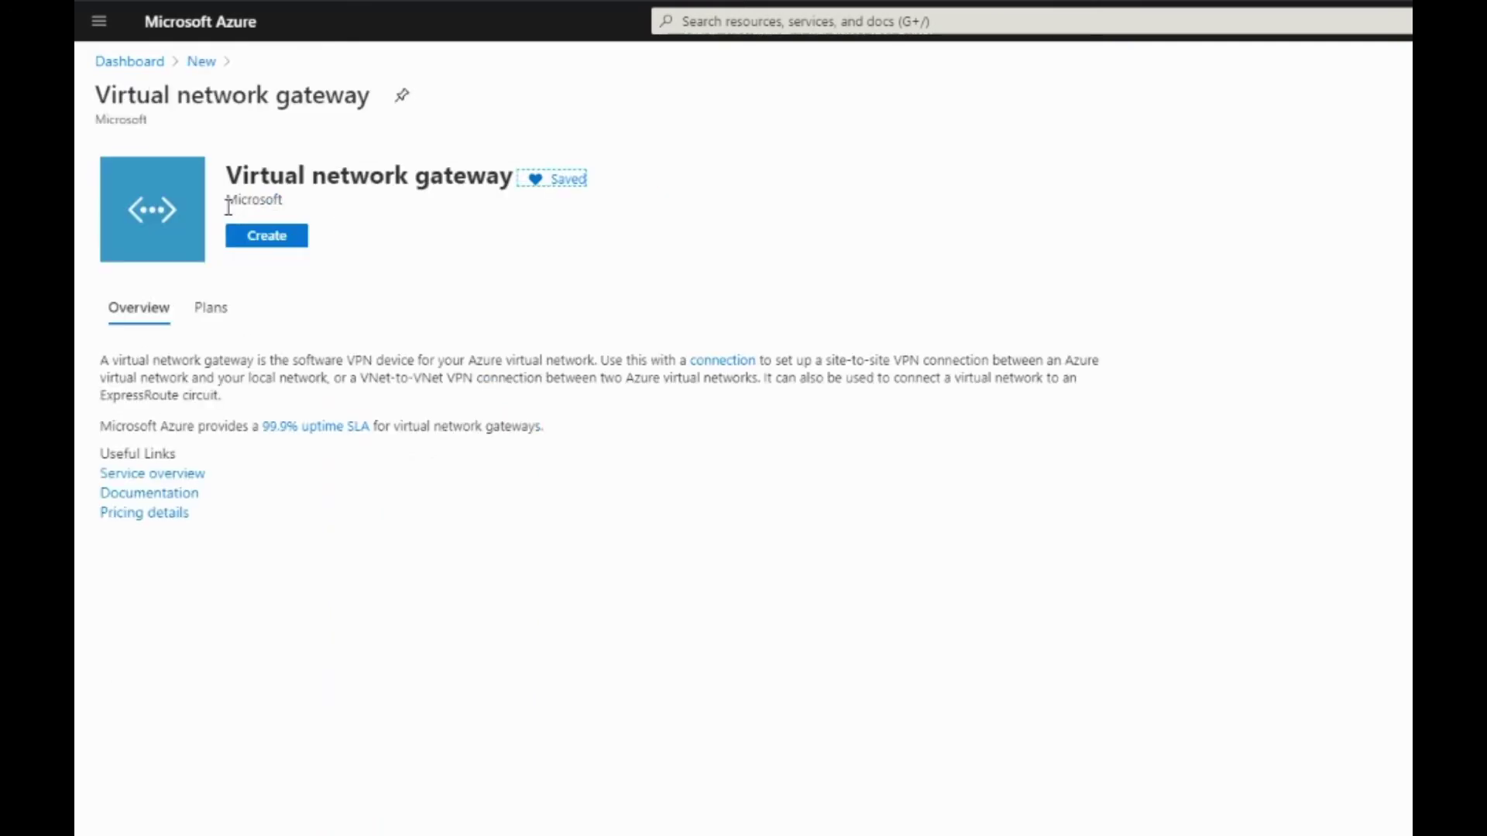
pyautogui.click(272, 241)
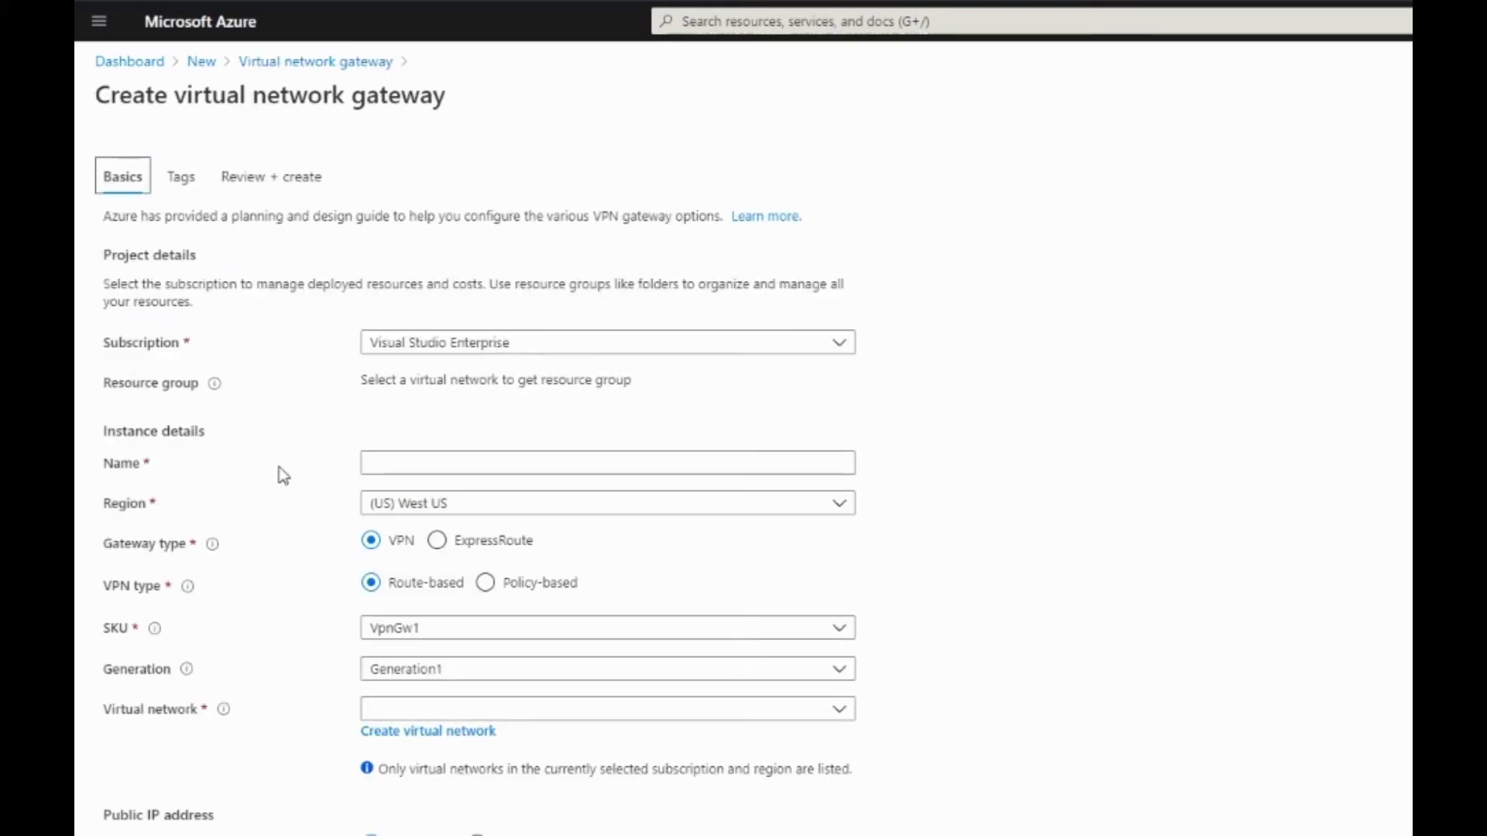
# Name the gateway S2S-VPN-GW-Virtual-Azure-Network, in West Europe with SKU VpnGw1
pyautogui.click(388, 461)
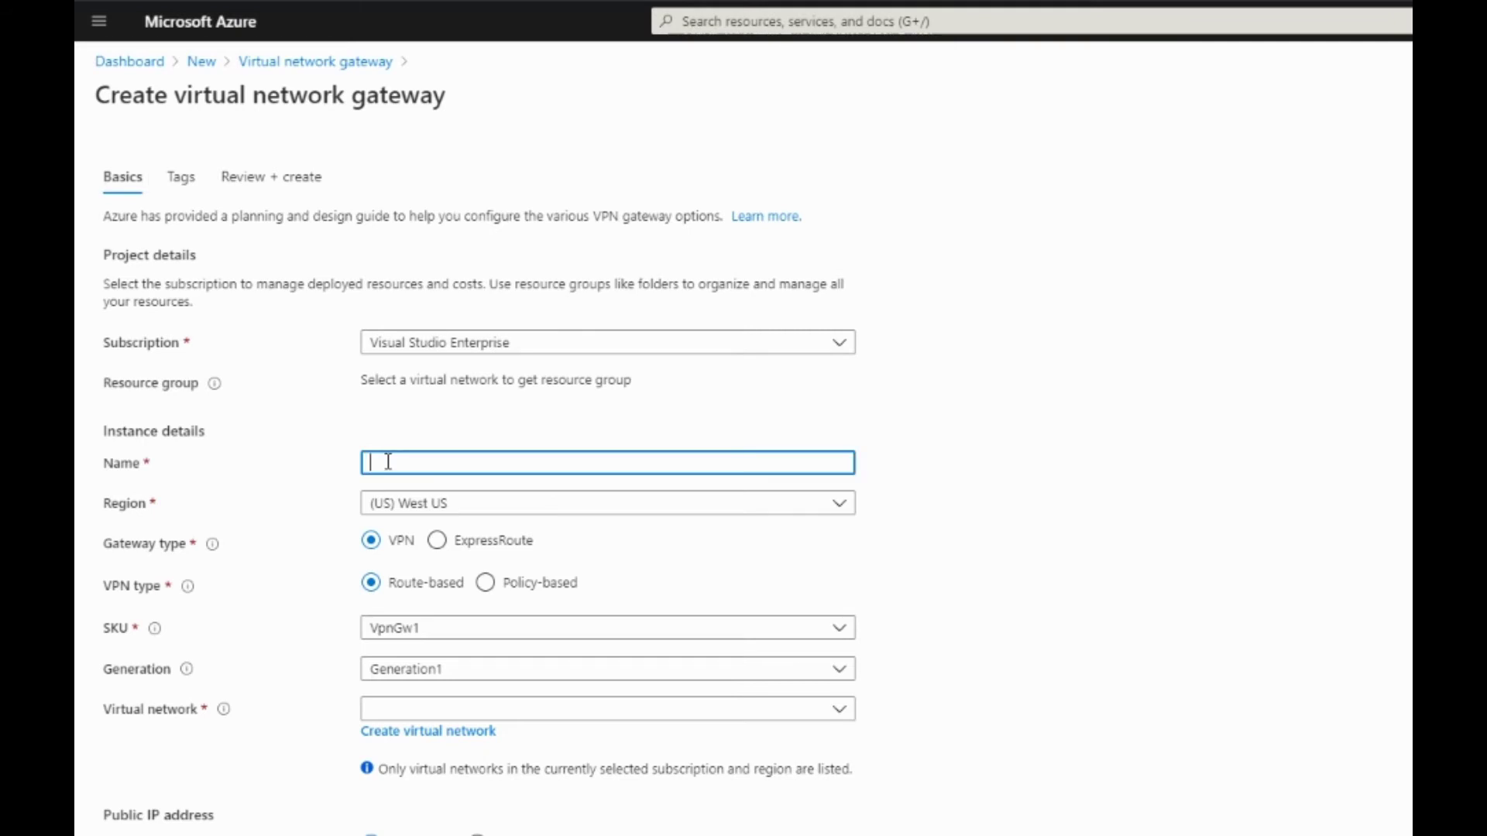
pyautogui.write('S2S-VPN-GW-Virtual-Azure-Network')
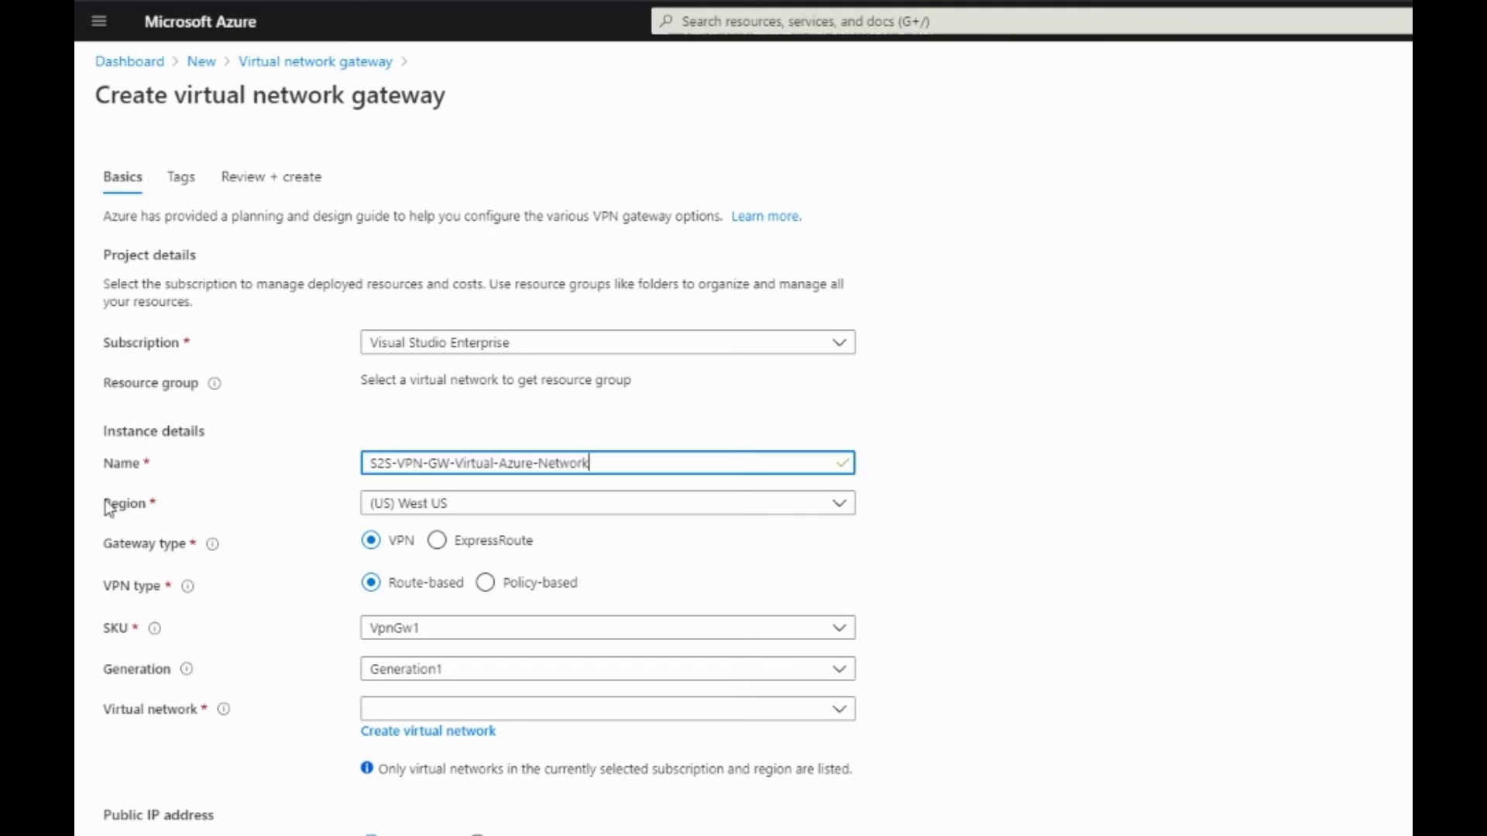
pyautogui.click(492, 514)
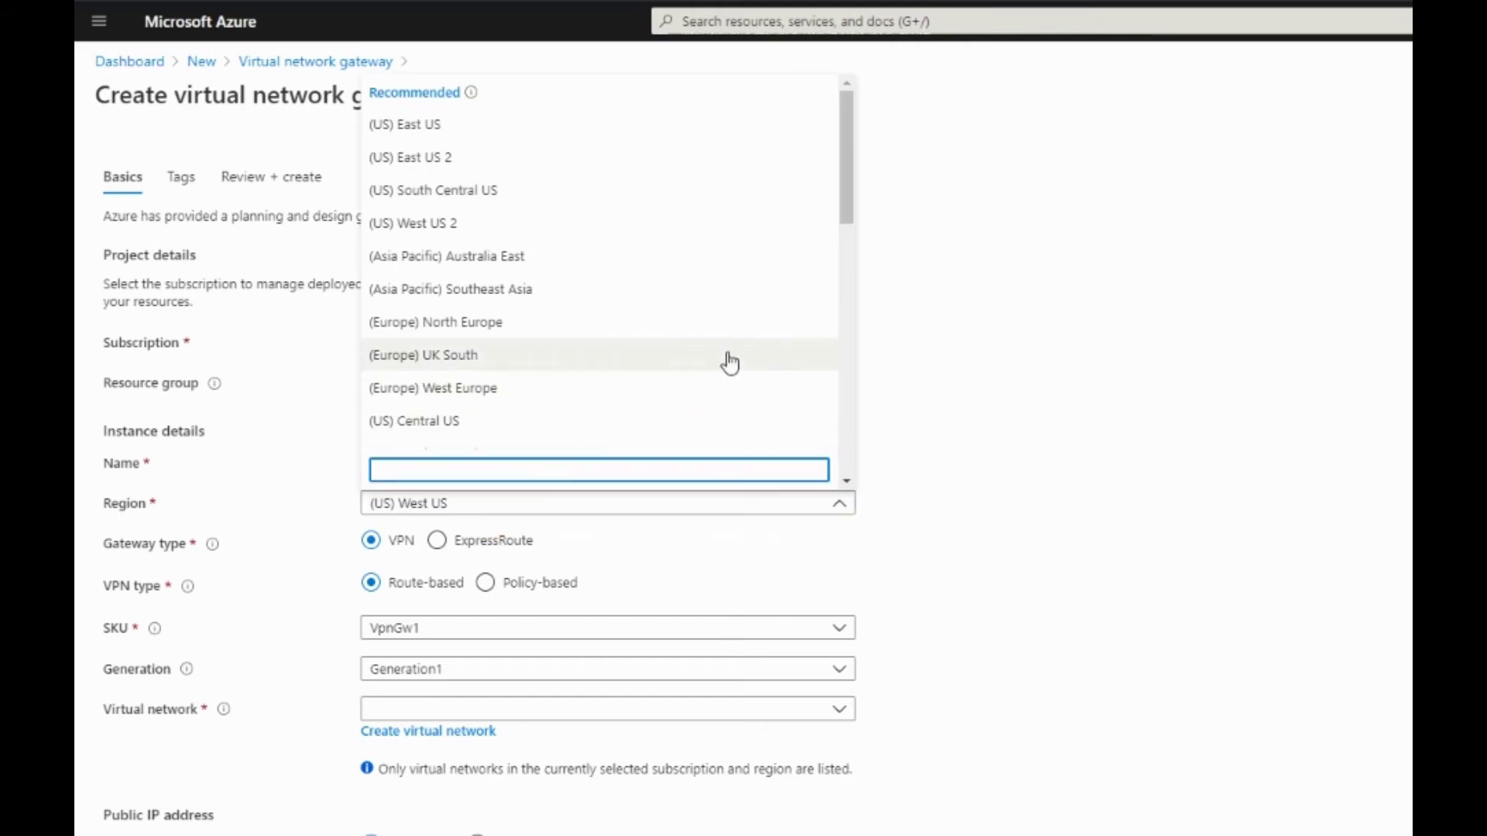
pyautogui.click(419, 393)
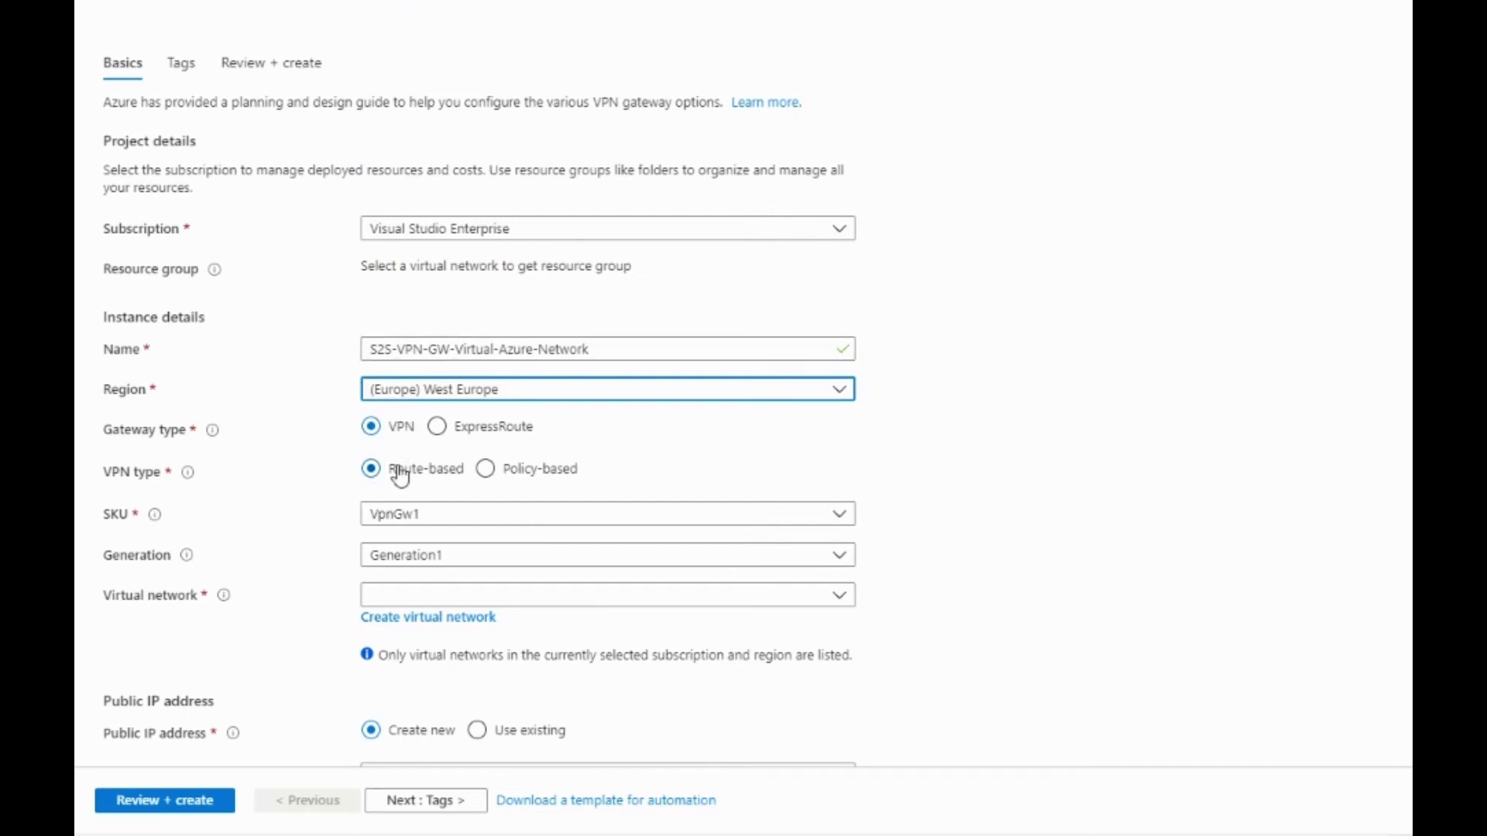
pyautogui.click(441, 515)
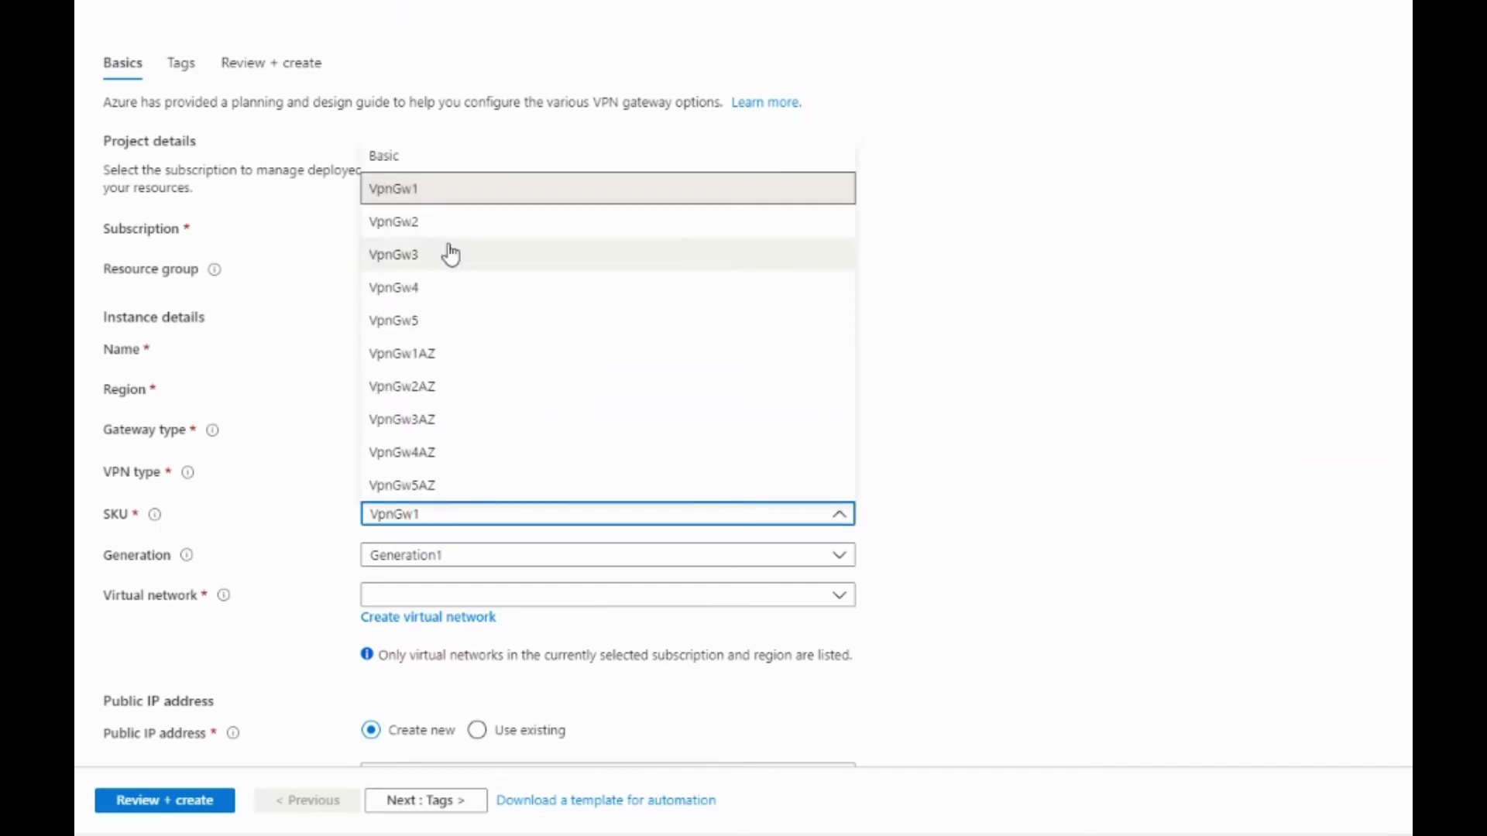
pyautogui.click(428, 195)
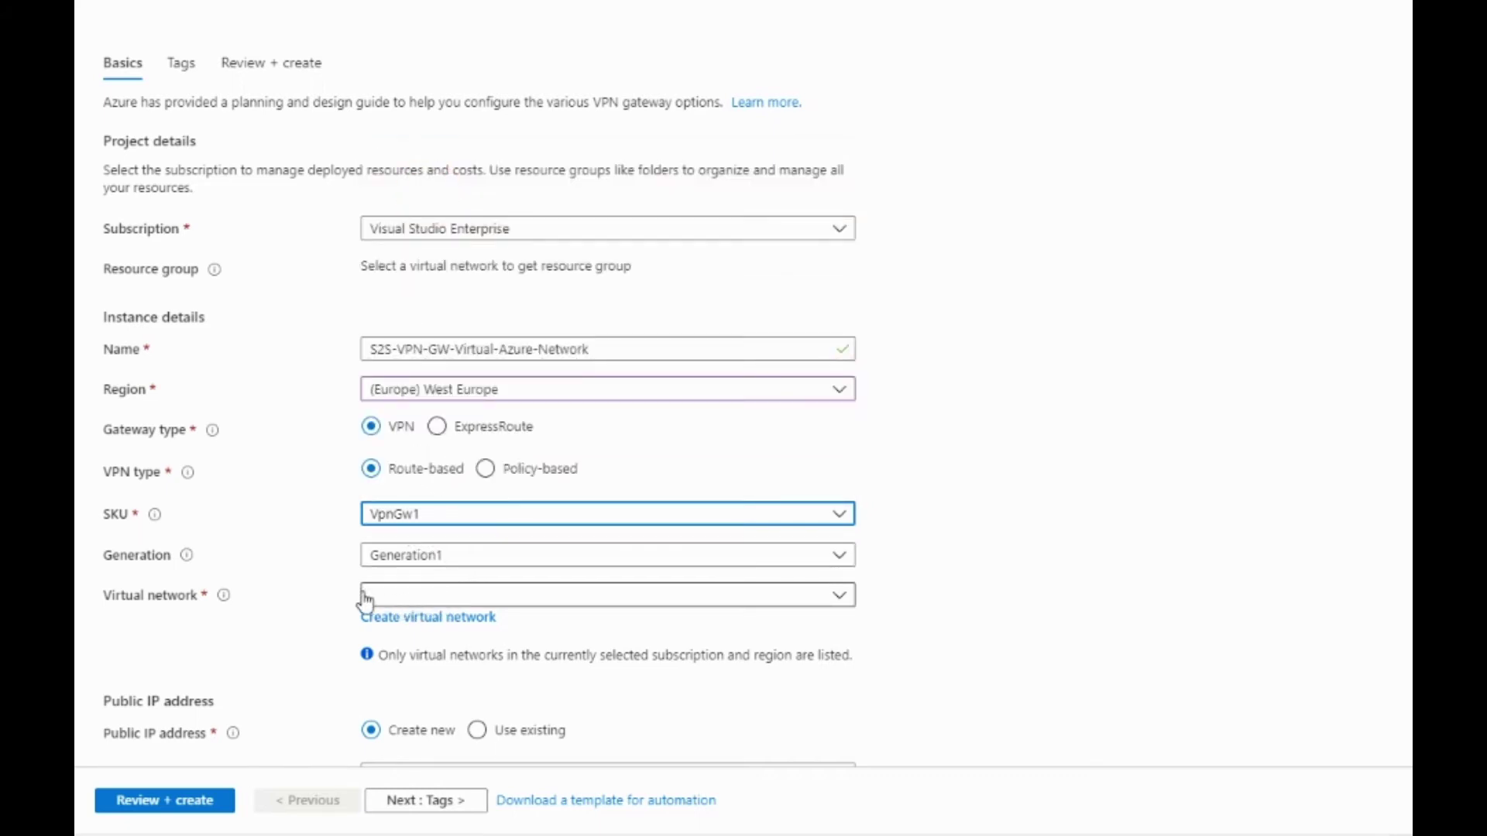
# Attach it to S2S-VPN-Virtual-Network with existing public IP S2S-VPN-Azure-Public-IP, then validate
pyautogui.click(398, 597)
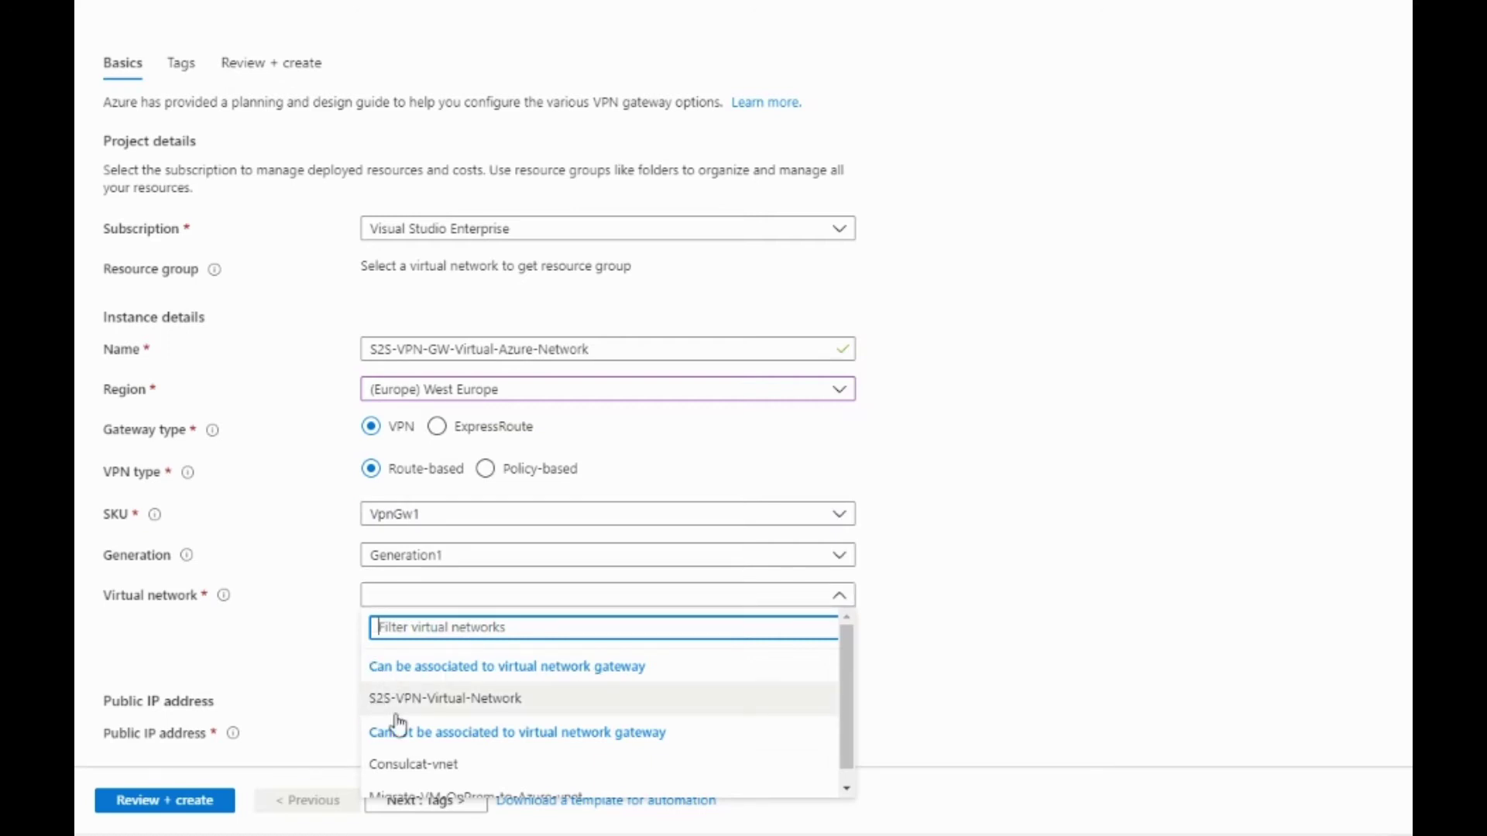
pyautogui.click(464, 703)
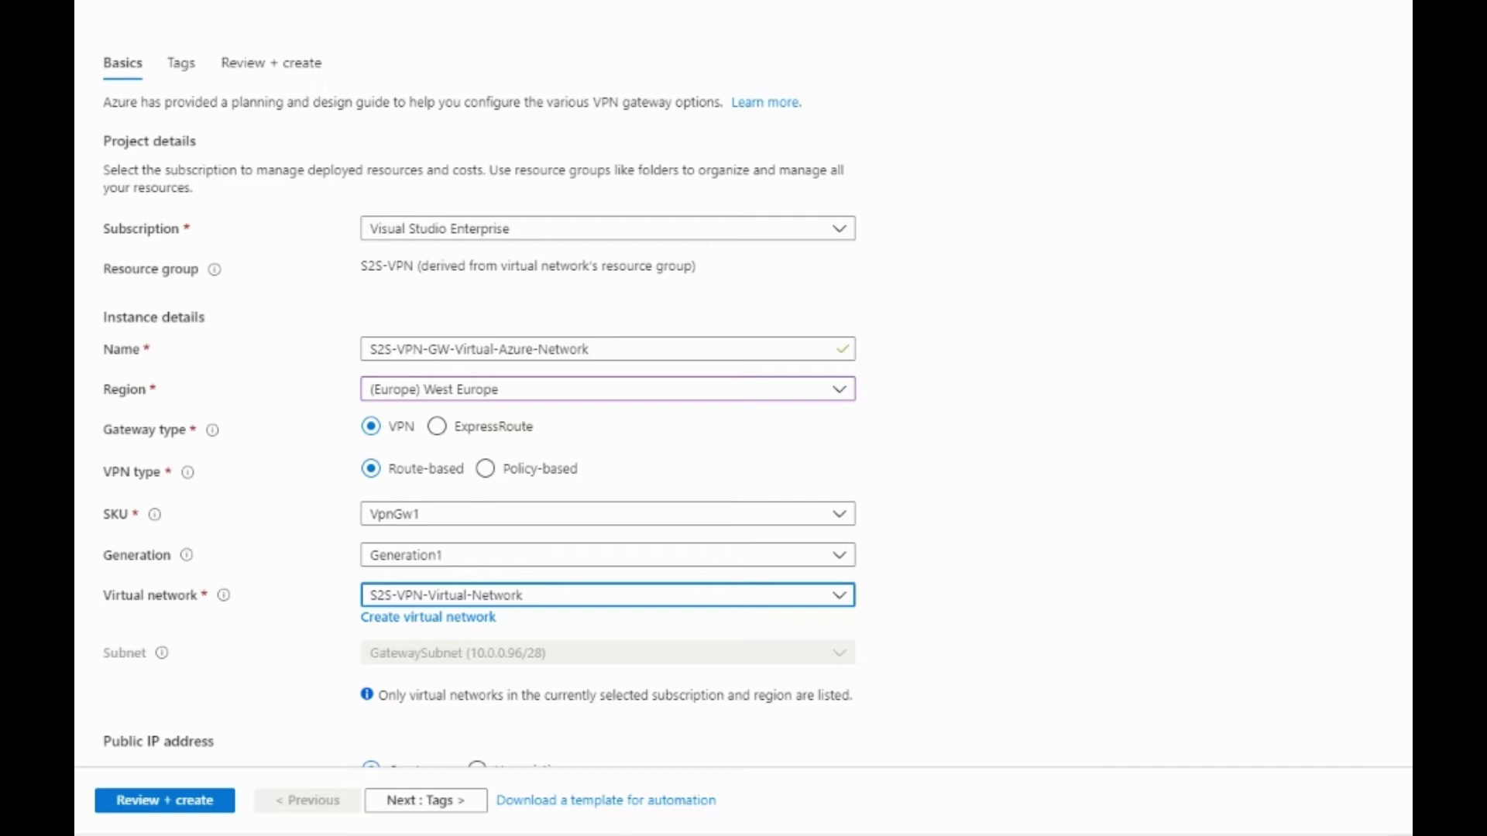
pyautogui.scroll(-4, 480, 402)
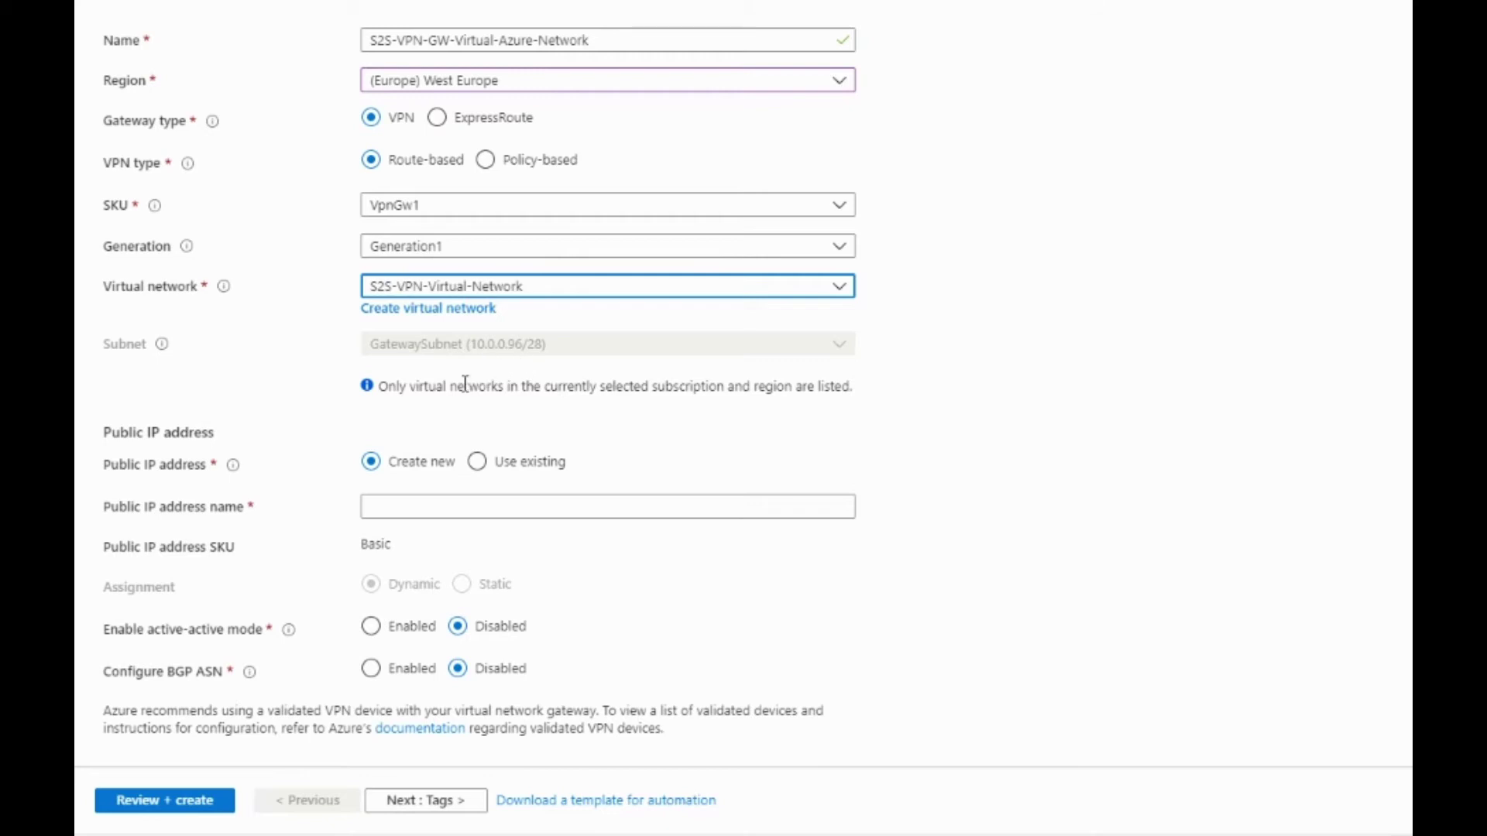
pyautogui.click(478, 462)
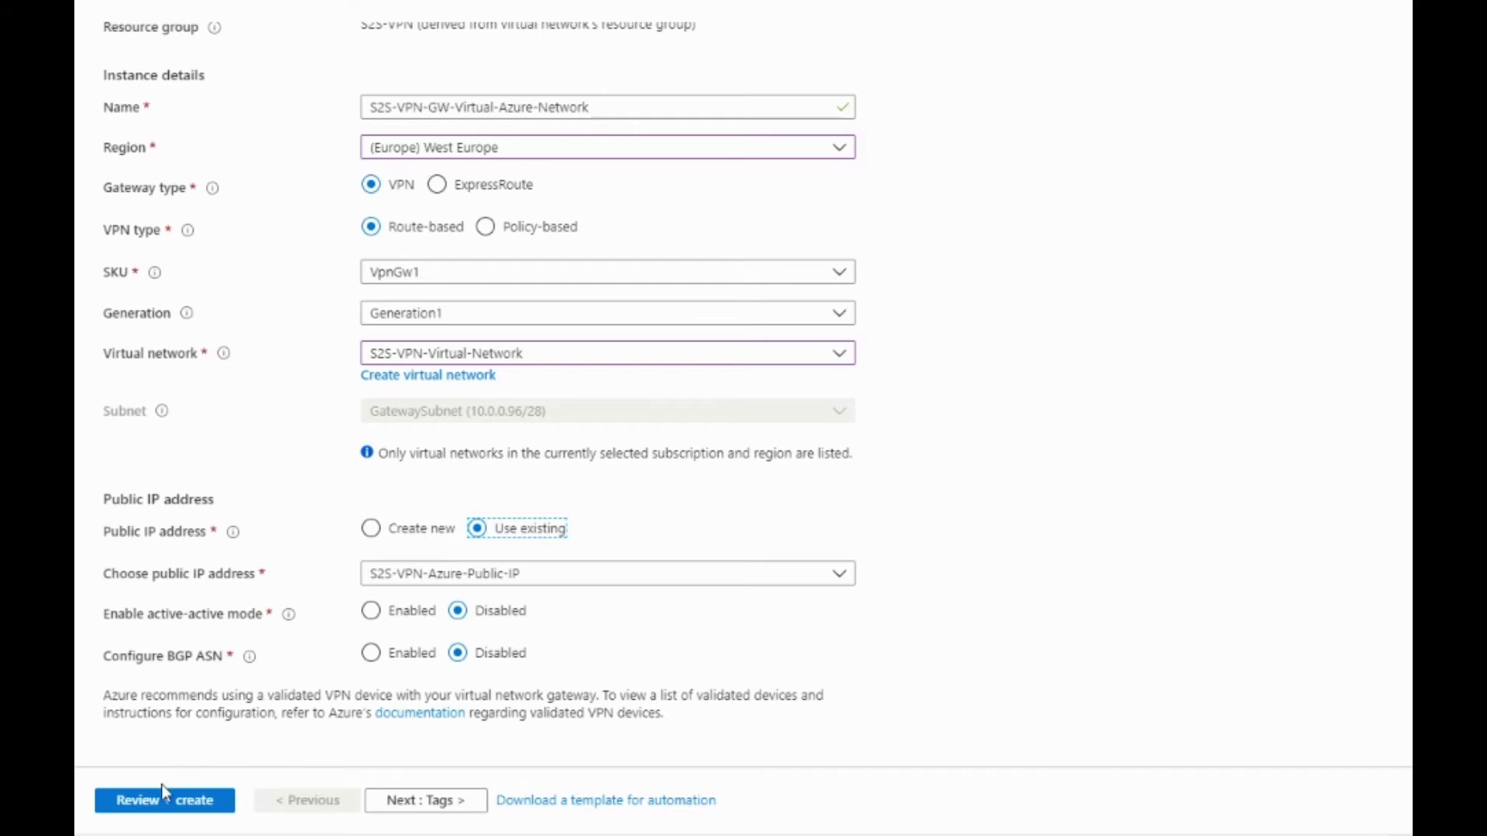
pyautogui.scroll(2, 573, 597)
pyautogui.scroll(1, 573, 596)
pyautogui.scroll(-2, 557, 496)
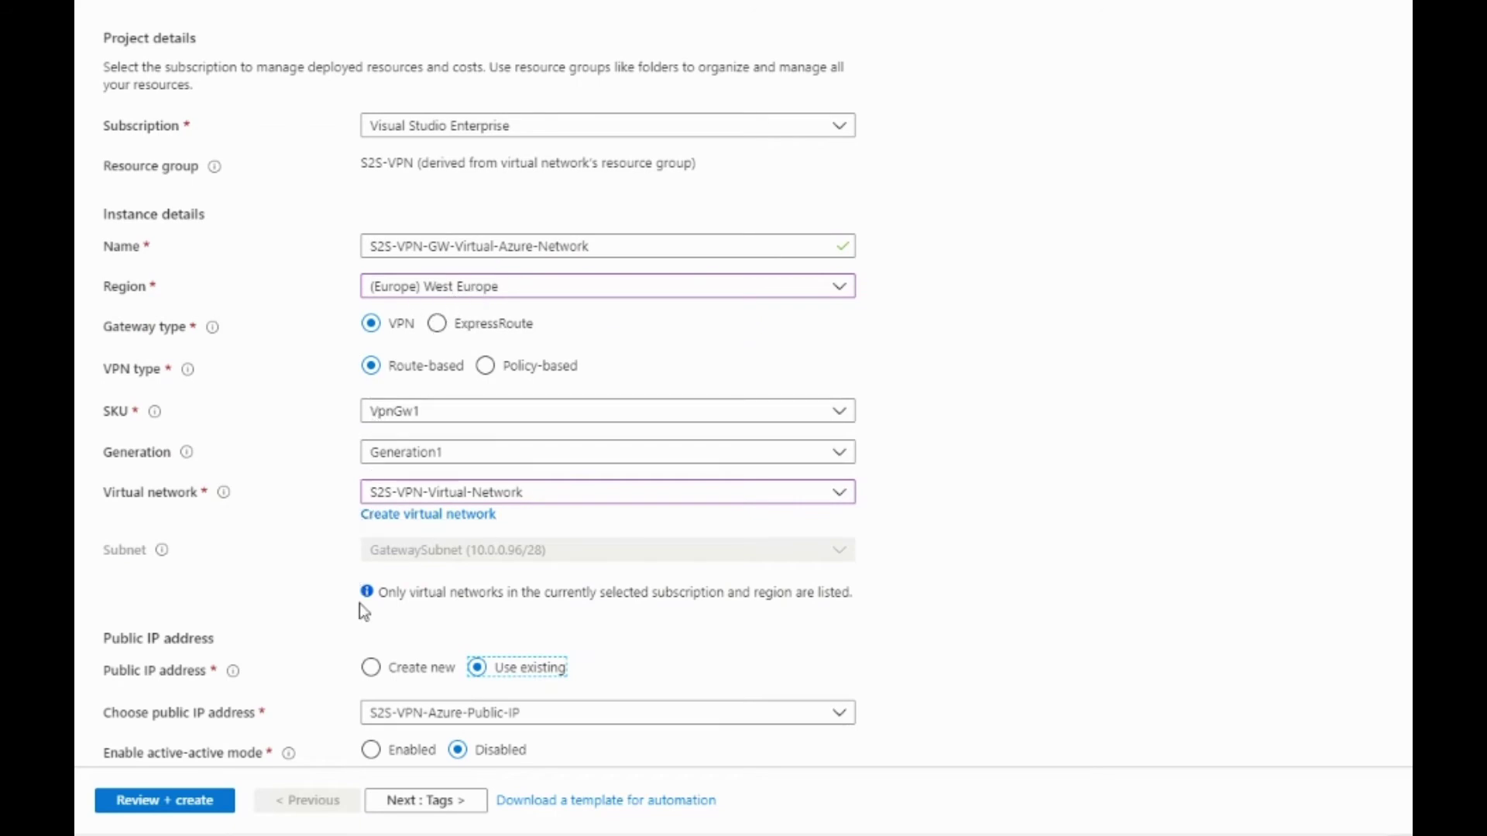
pyautogui.scroll(-2, 439, 717)
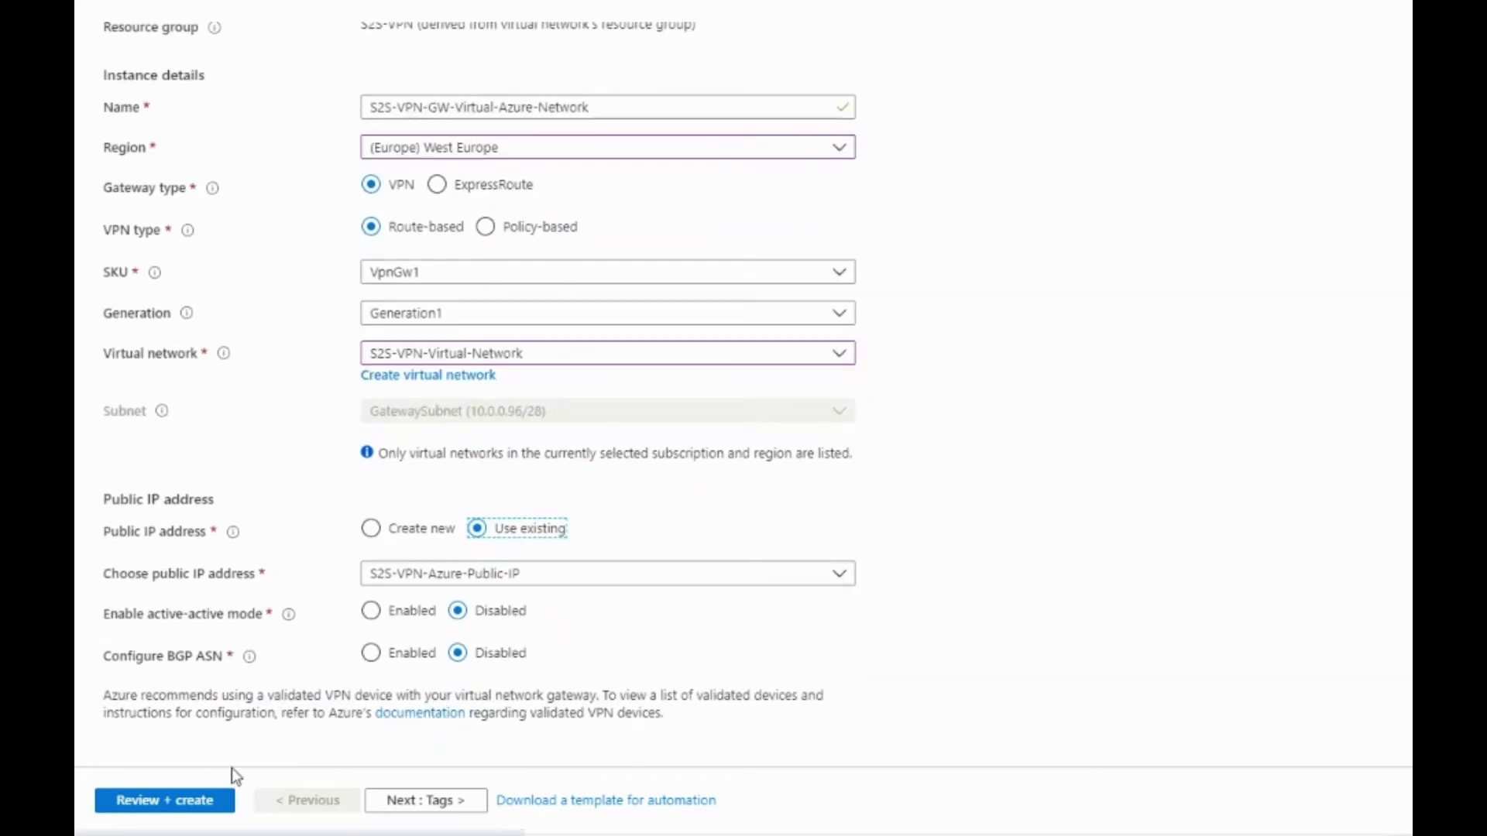
pyautogui.click(161, 802)
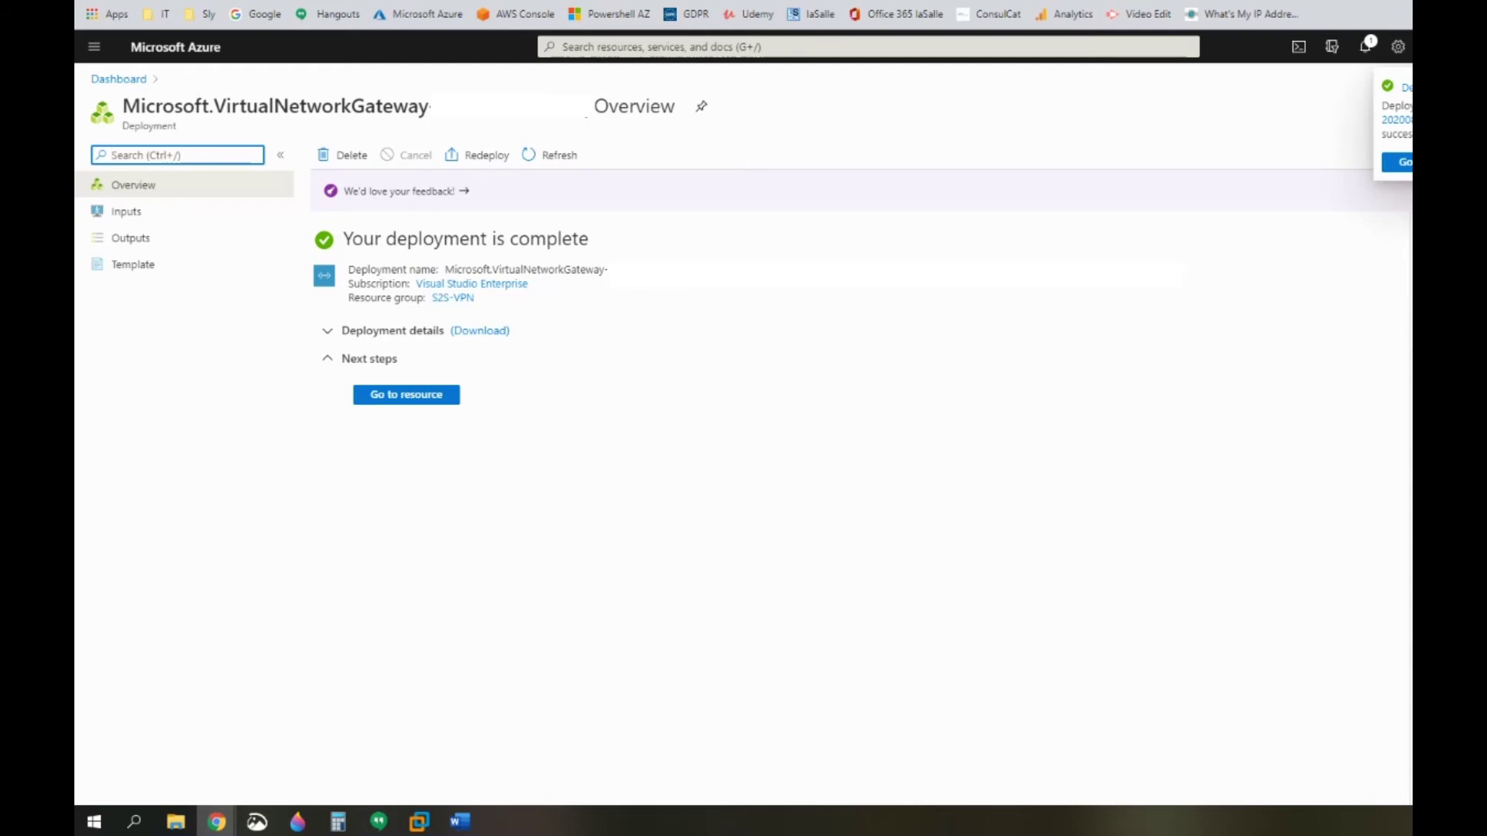
# Return to the dashboard once the gateway deployment is complete
pyautogui.click(118, 78)
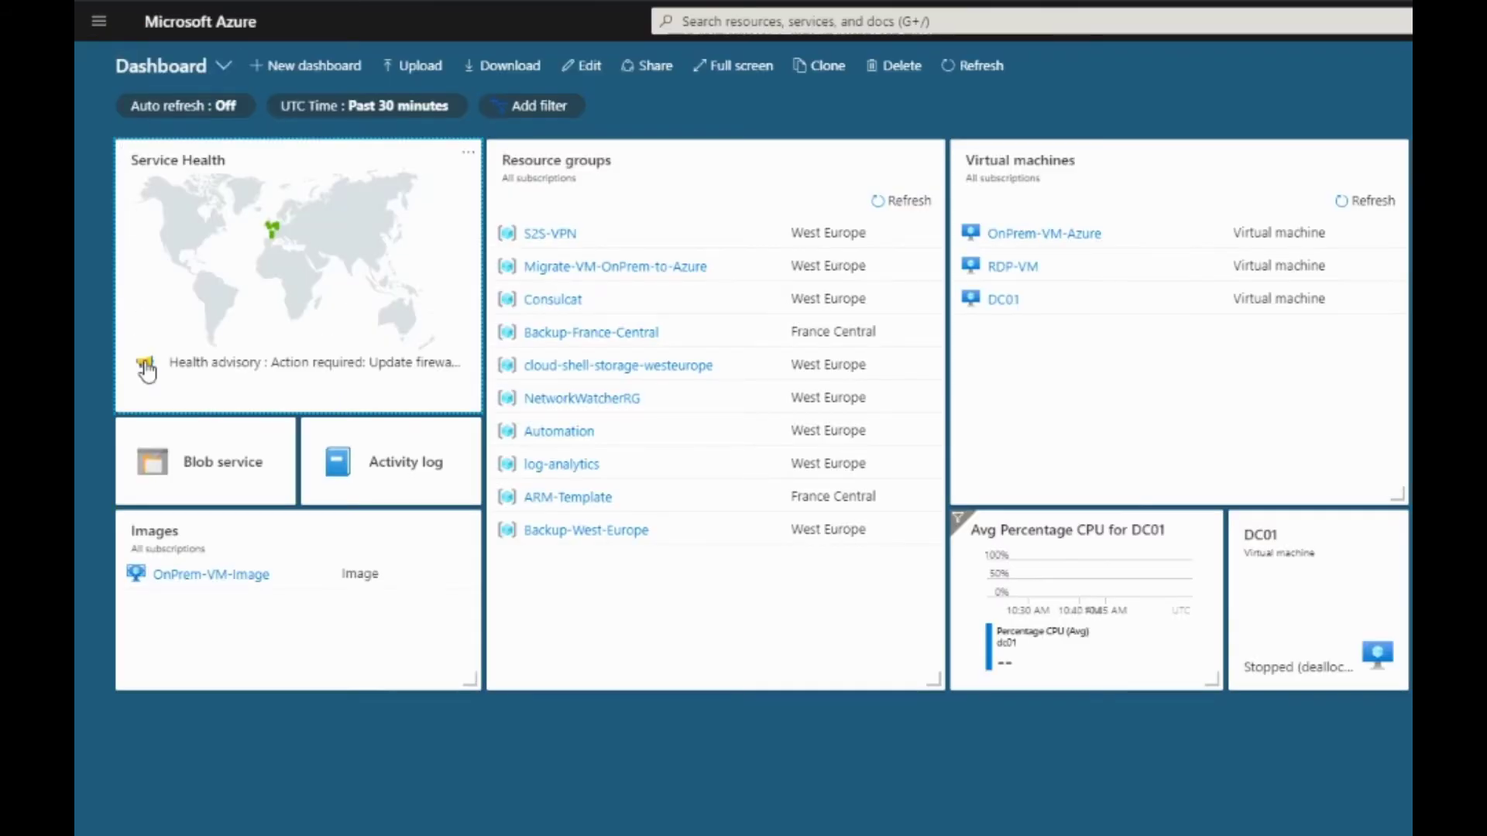
# In S2S-VPN, review the virtual and local network gateway overviews, then go back to the dashboard
pyautogui.click(559, 240)
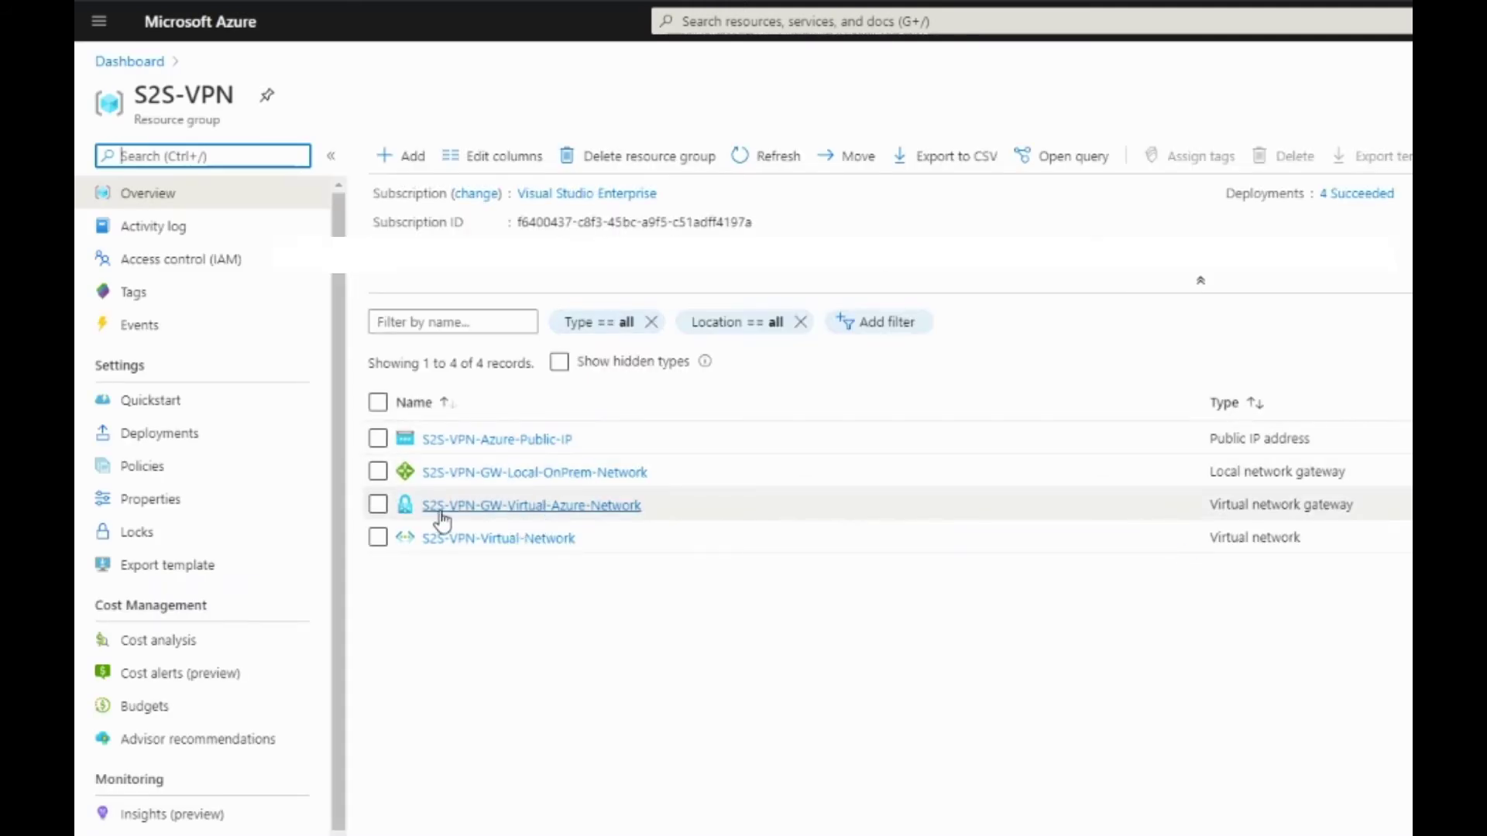
pyautogui.click(539, 507)
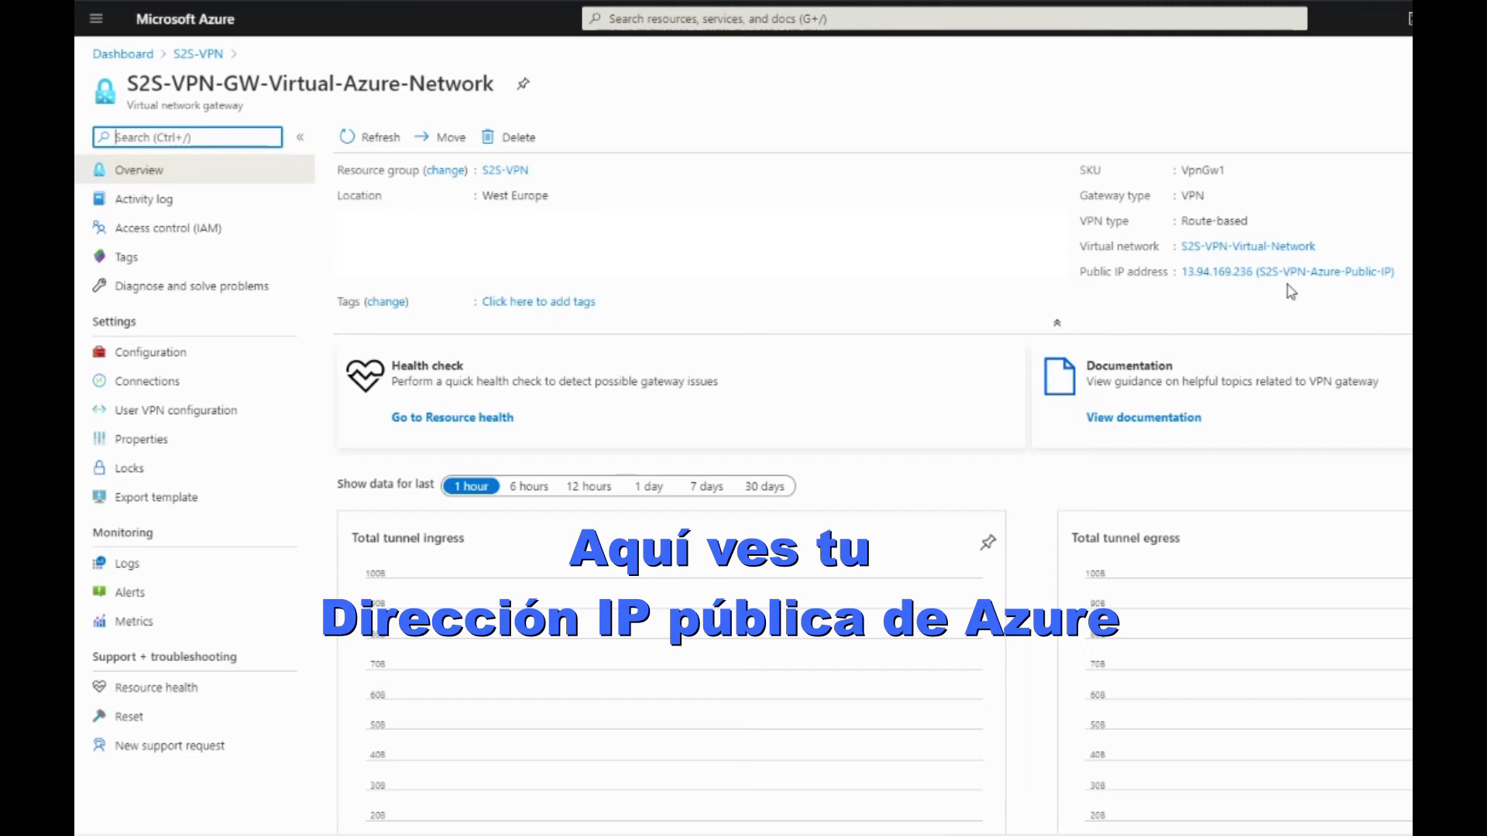
pyautogui.click(198, 53)
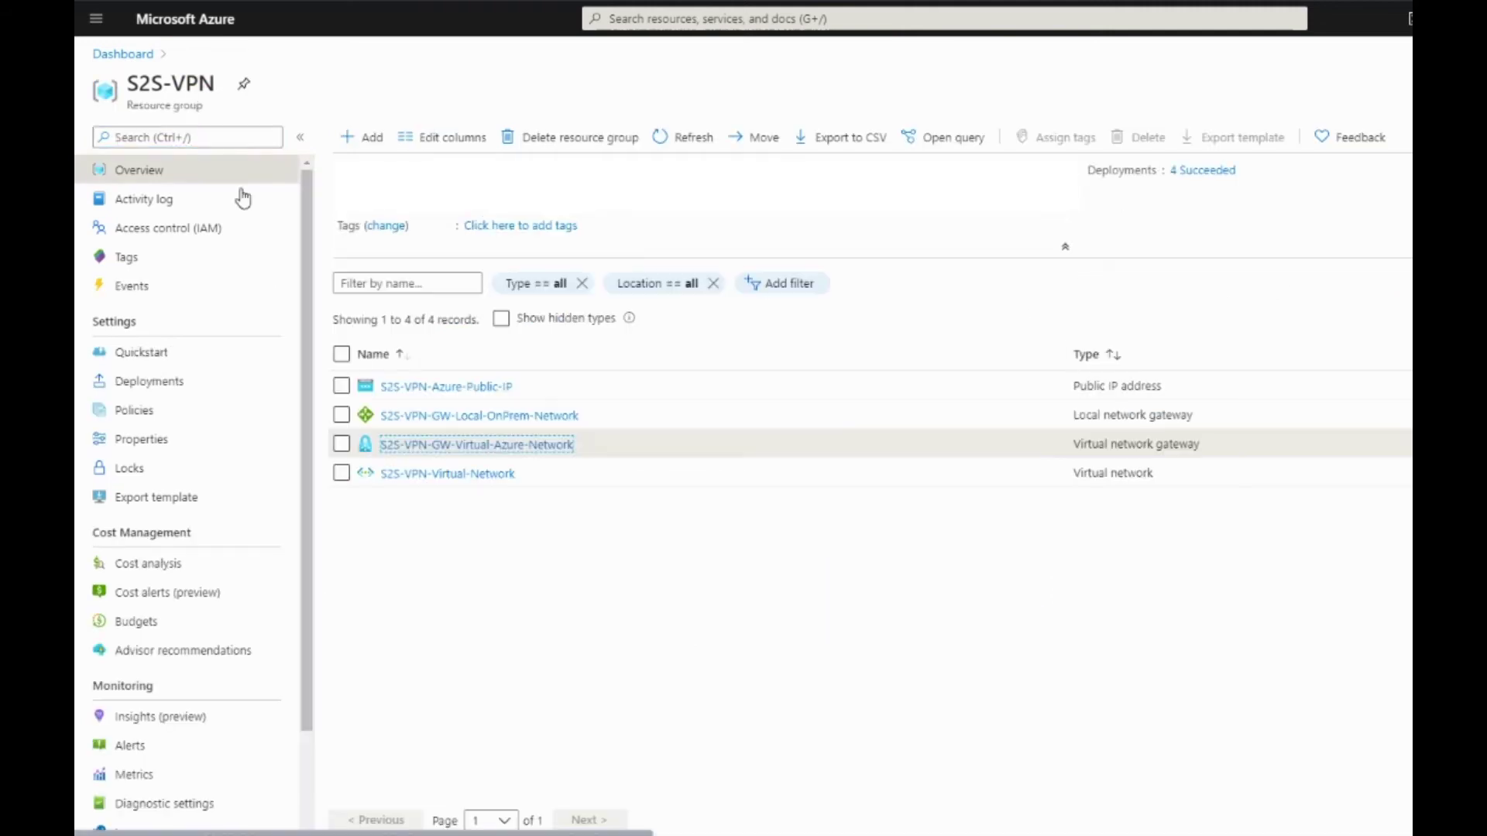
pyautogui.click(497, 416)
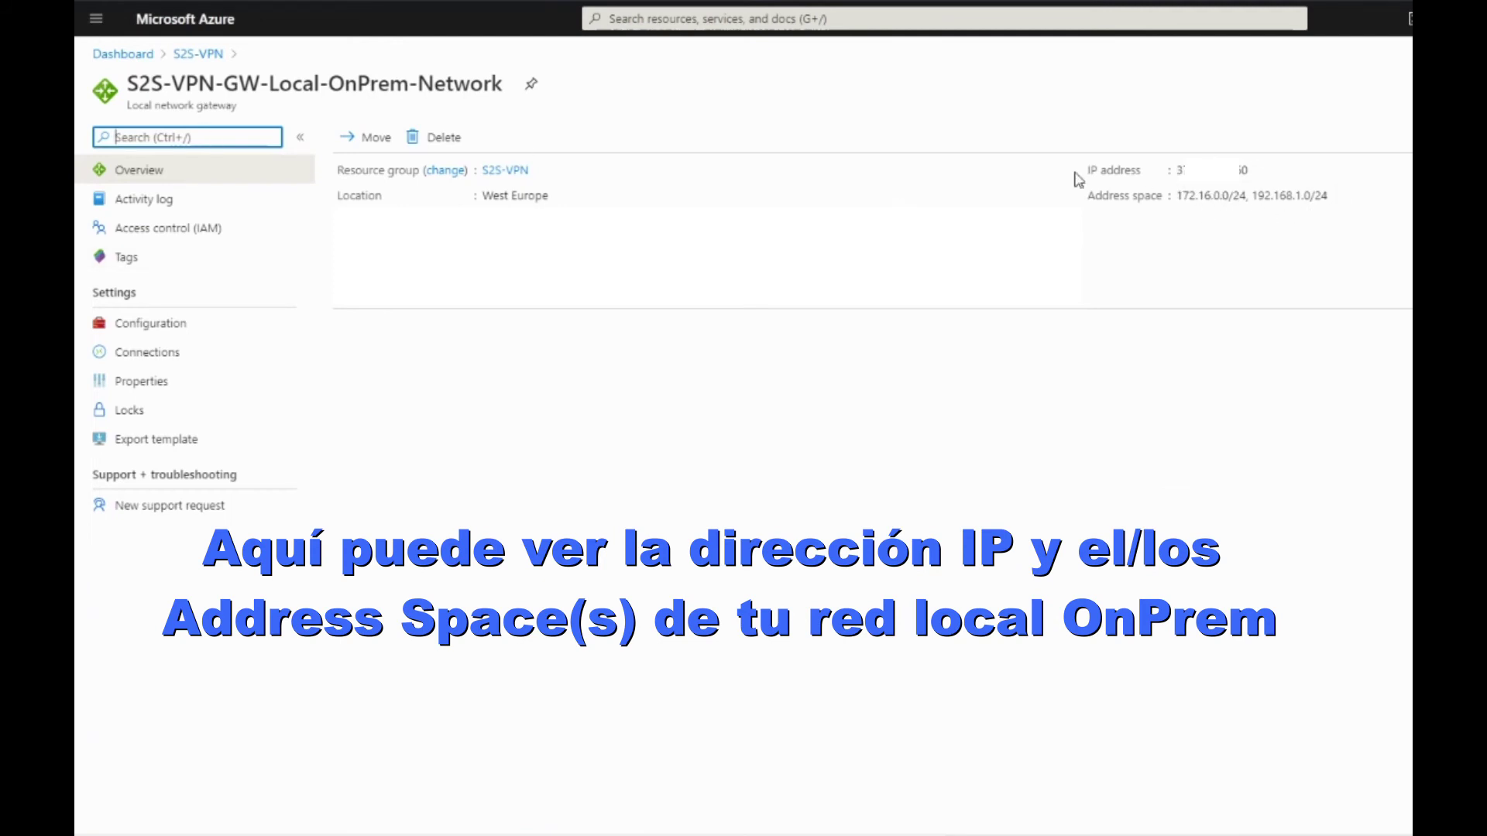
pyautogui.click(208, 53)
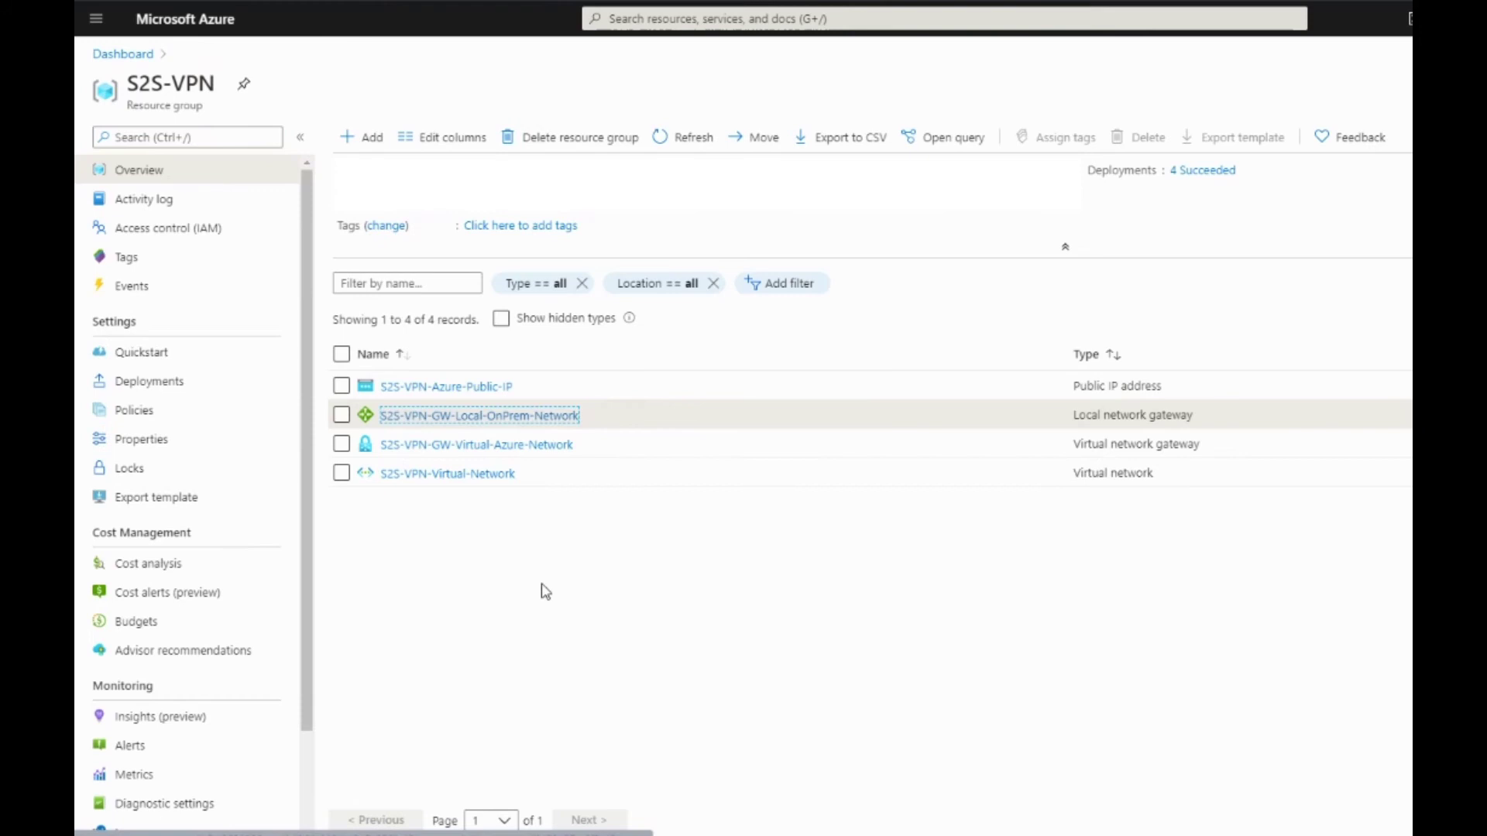
pyautogui.click(121, 53)
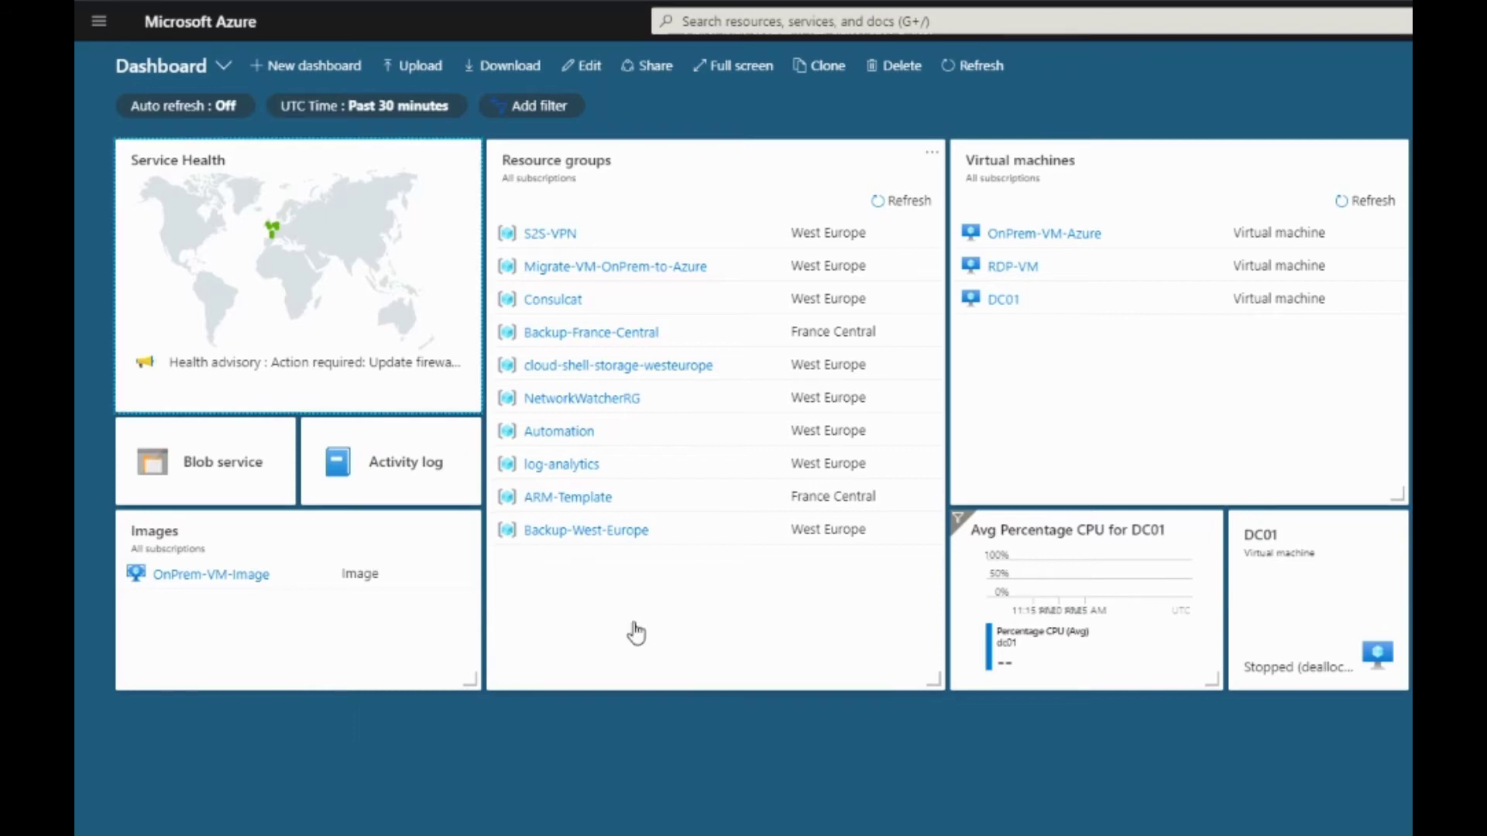
# Search the marketplace for Connection and start creating a new connection
pyautogui.click(98, 23)
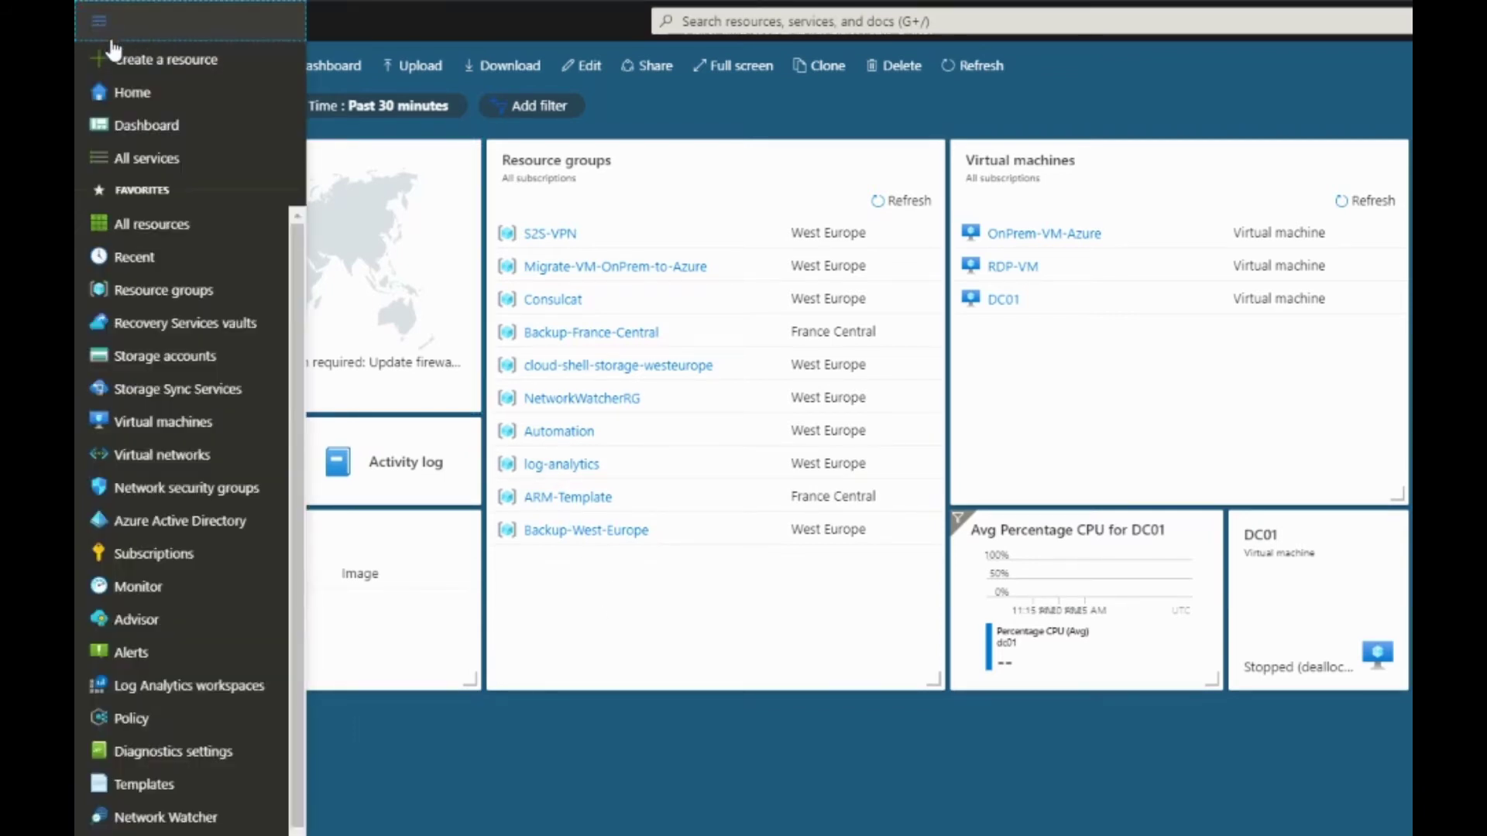
pyautogui.click(124, 56)
pyautogui.click(359, 165)
pyautogui.write('donnect')
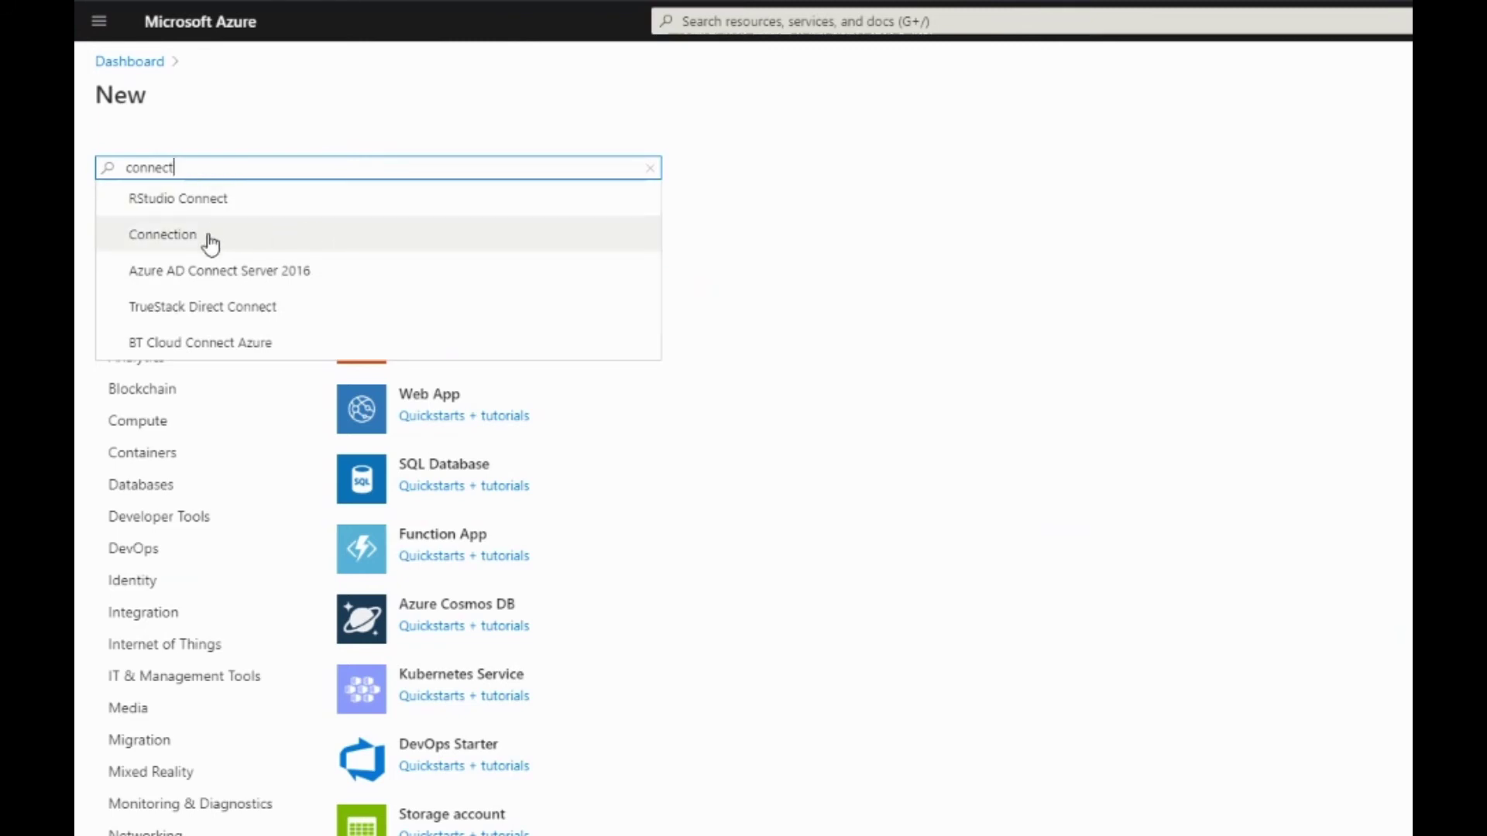
pyautogui.click(209, 235)
pyautogui.click(265, 235)
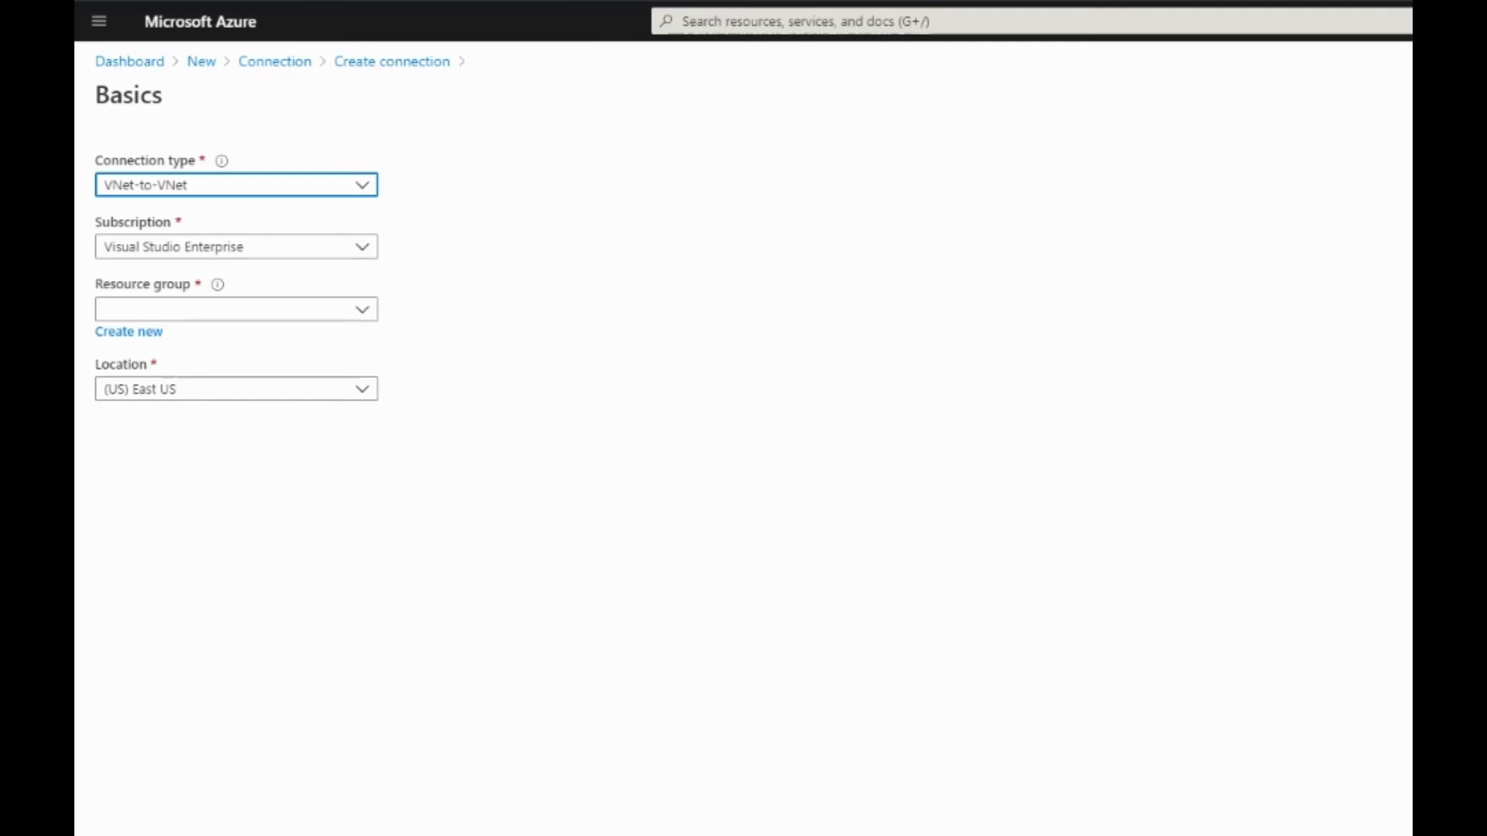
# Set the connection basics: resource group S2S-VPN, type Site-to-site (IPsec), location West Europe
pyautogui.click(355, 319)
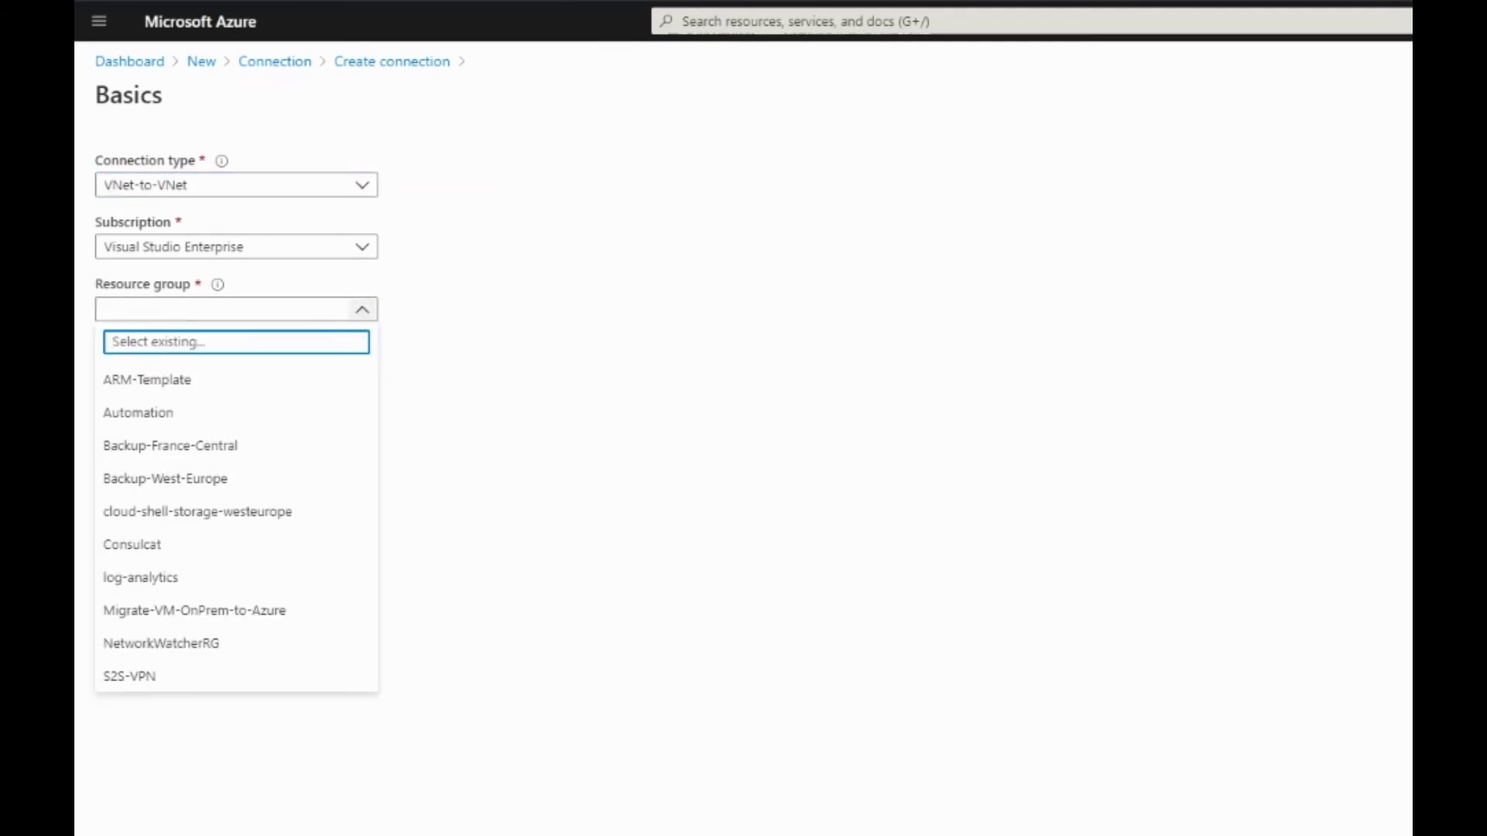
pyautogui.click(171, 681)
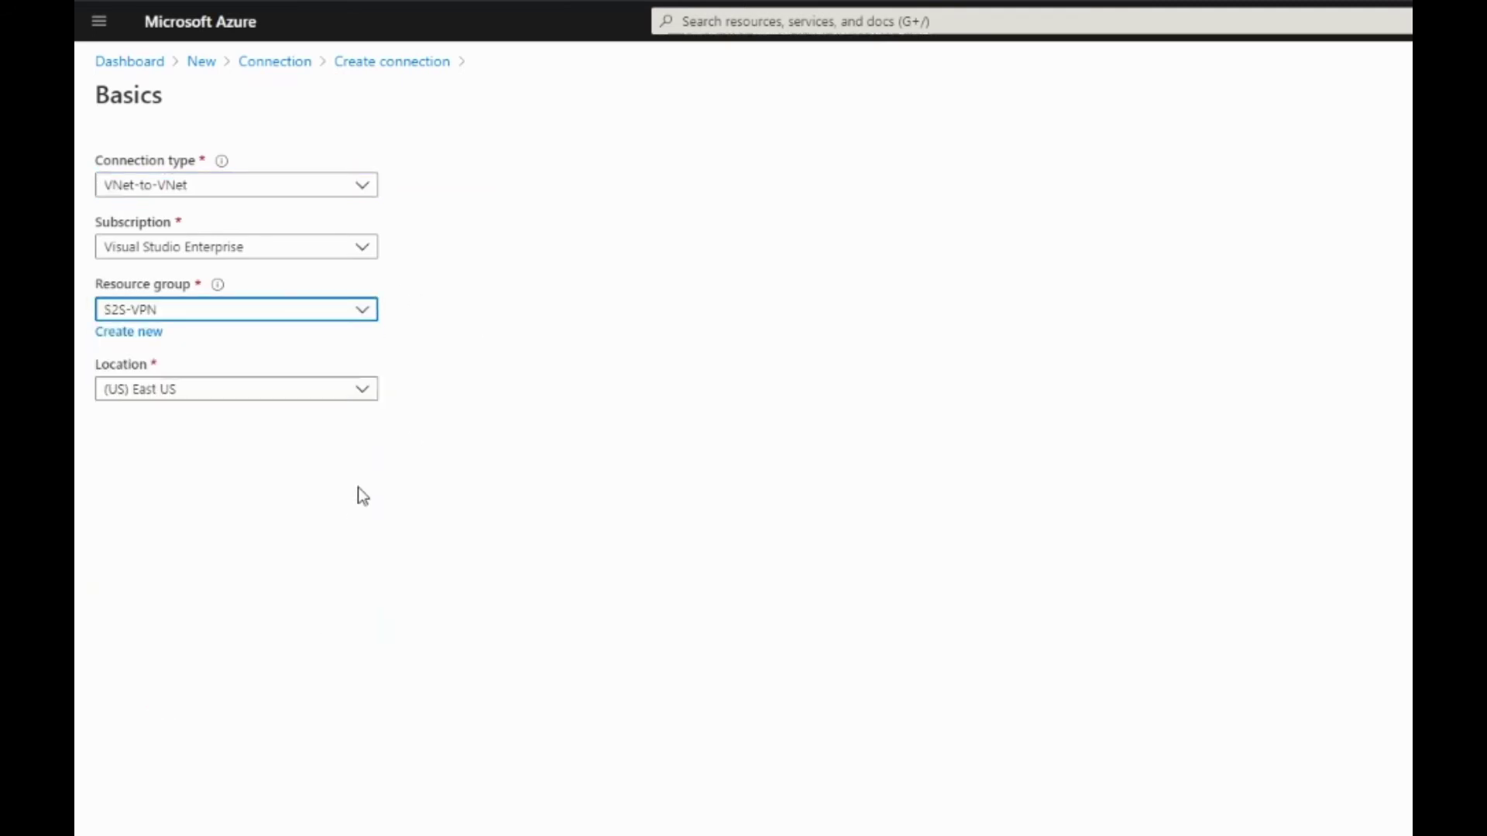
pyautogui.click(360, 188)
pyautogui.click(139, 251)
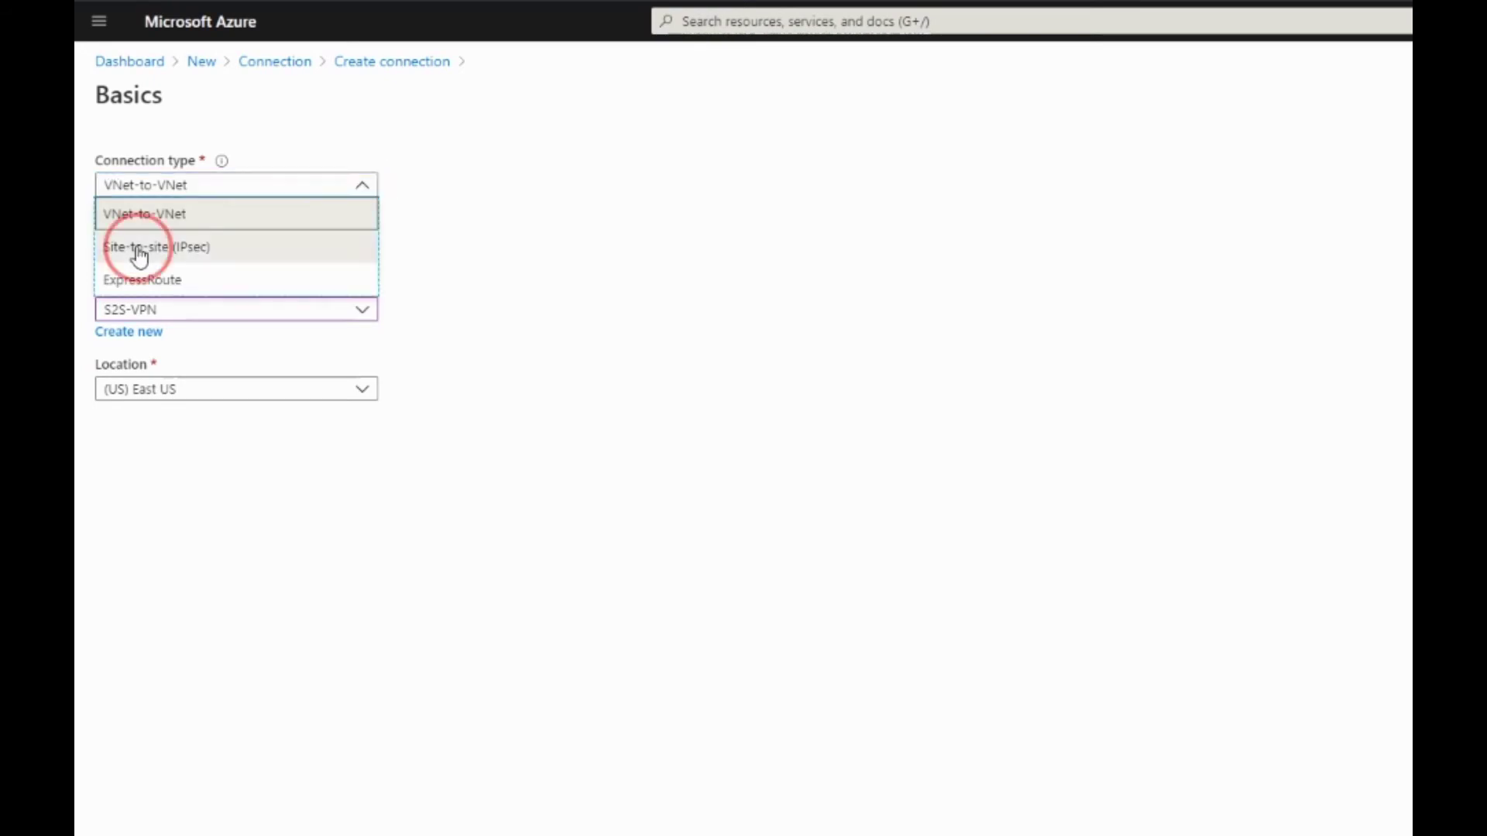
pyautogui.click(188, 394)
pyautogui.click(167, 755)
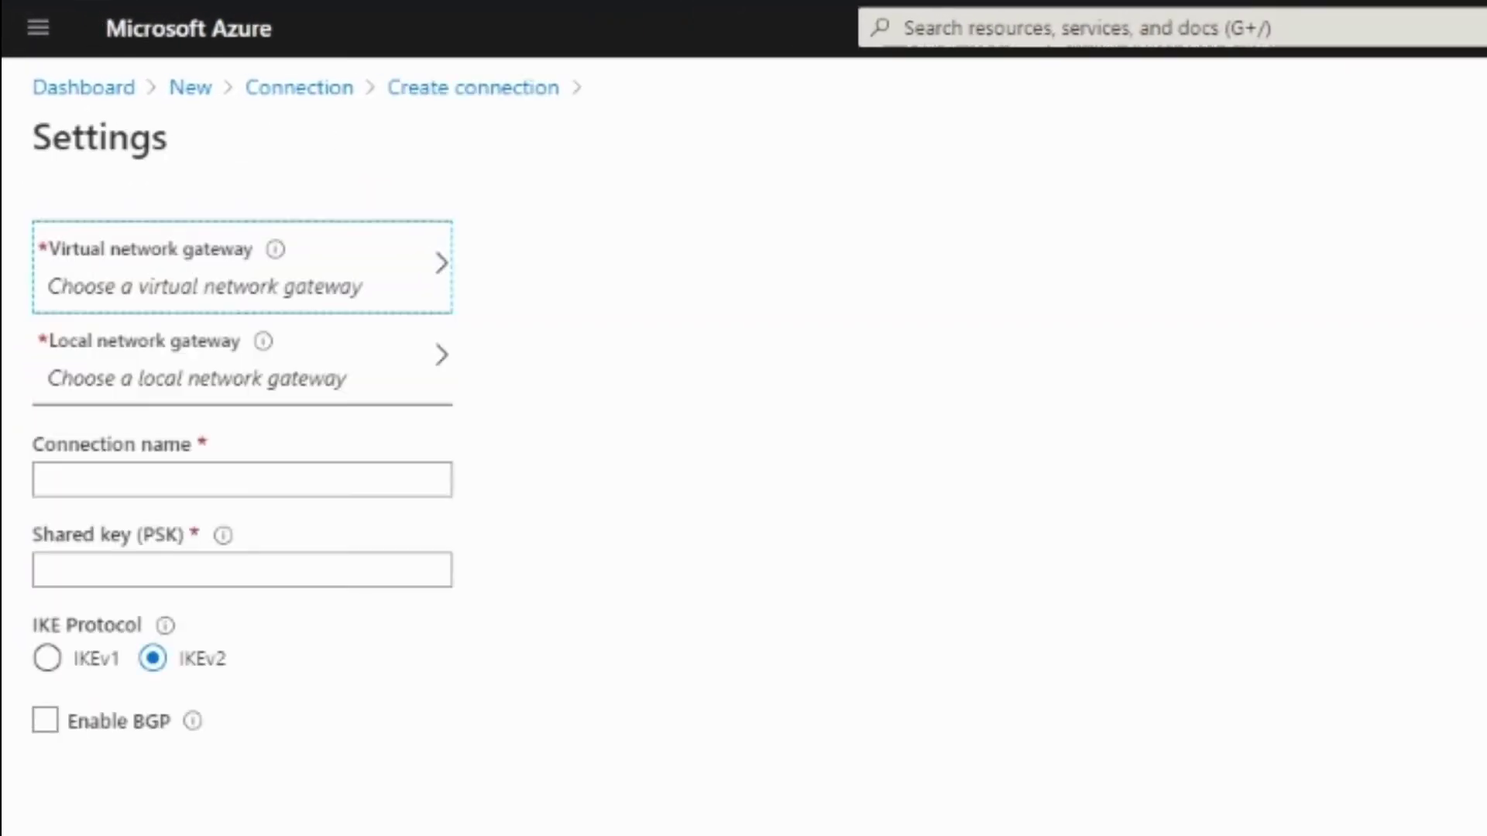
# Link the connection to the Azure virtual network gateway and the on-premises local network gateway
pyautogui.click(392, 266)
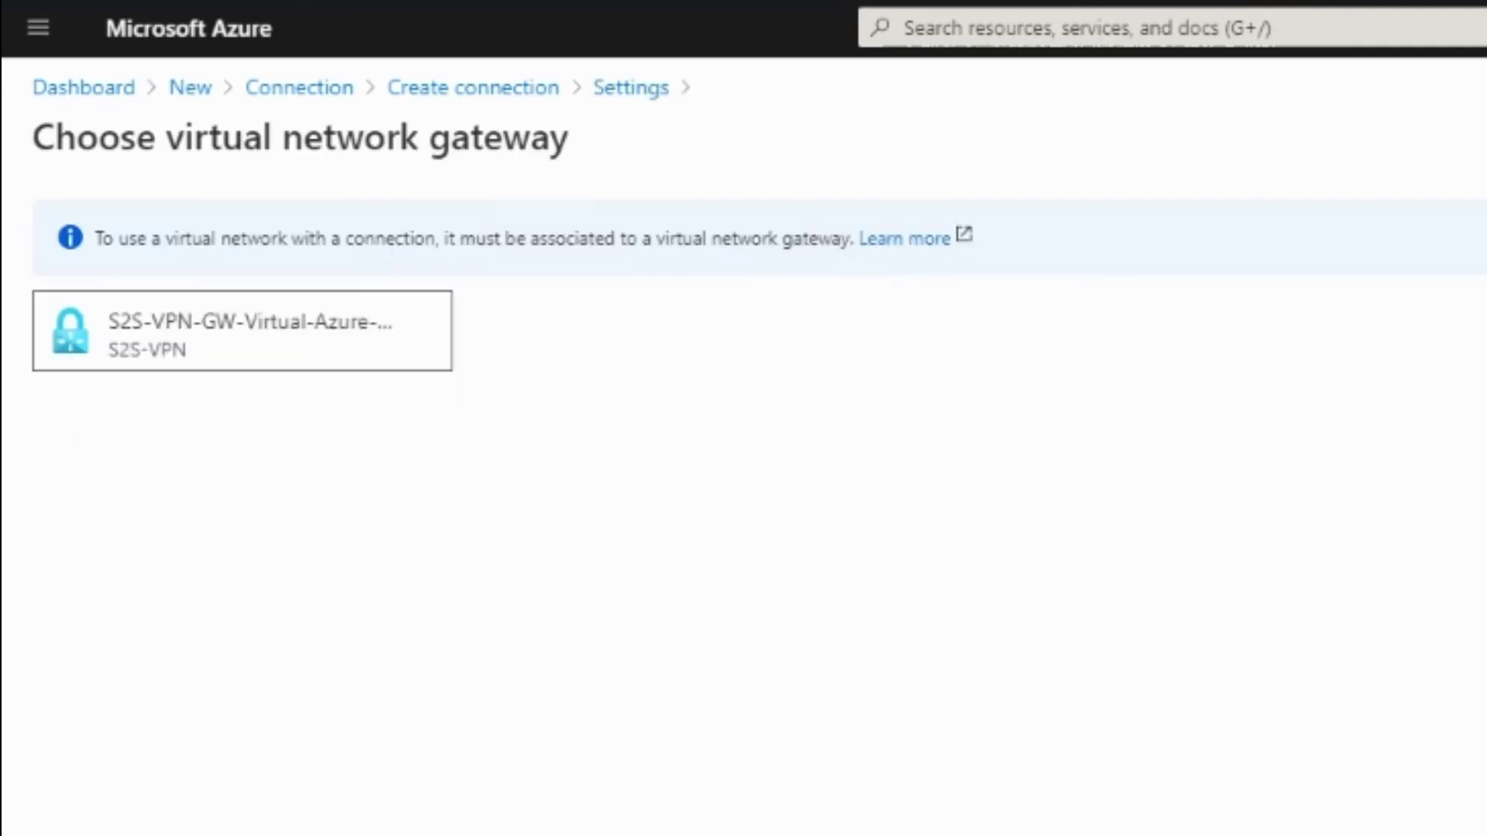
pyautogui.click(219, 353)
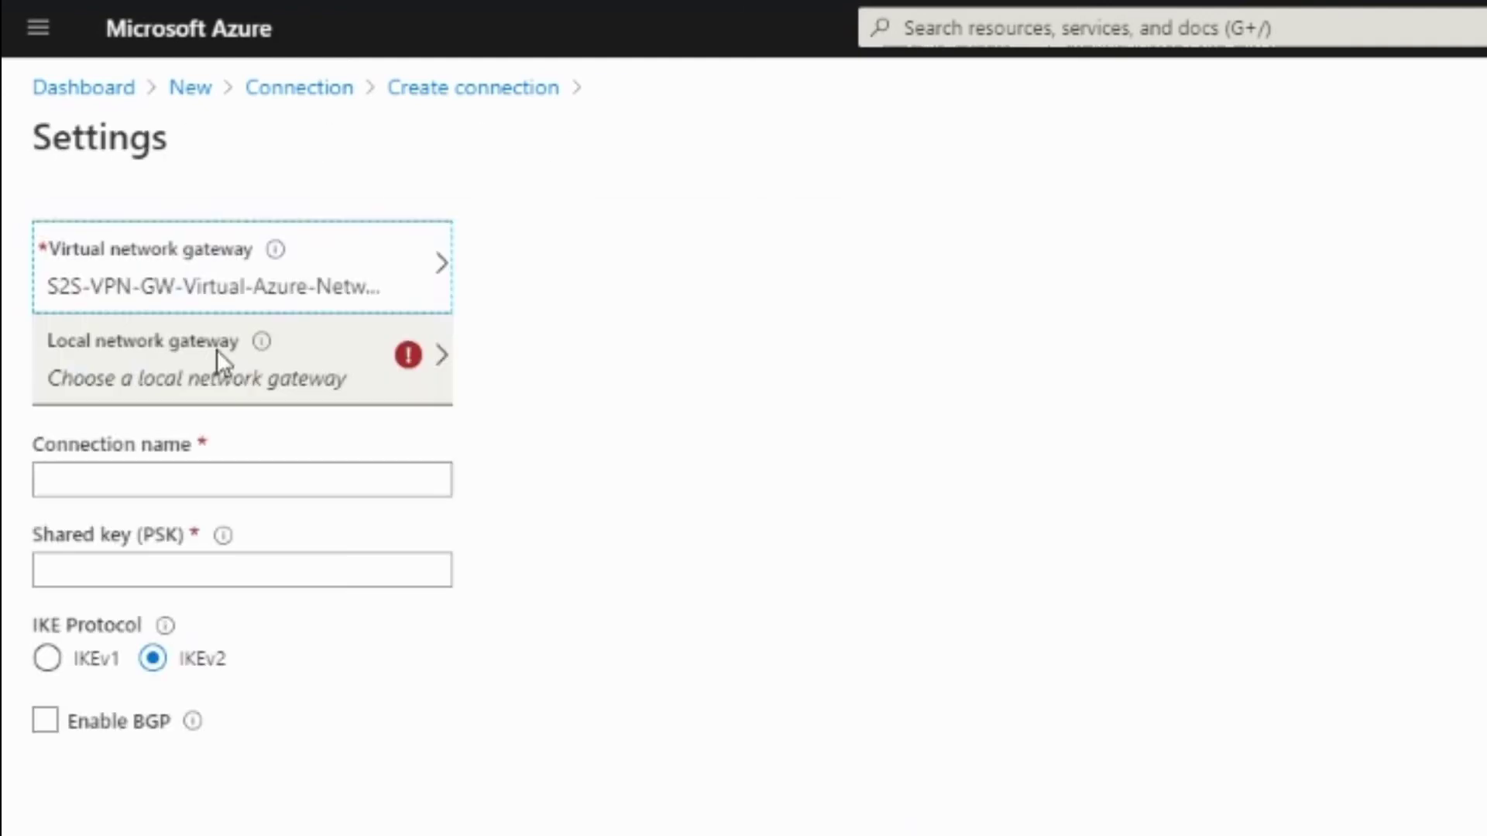
pyautogui.click(426, 375)
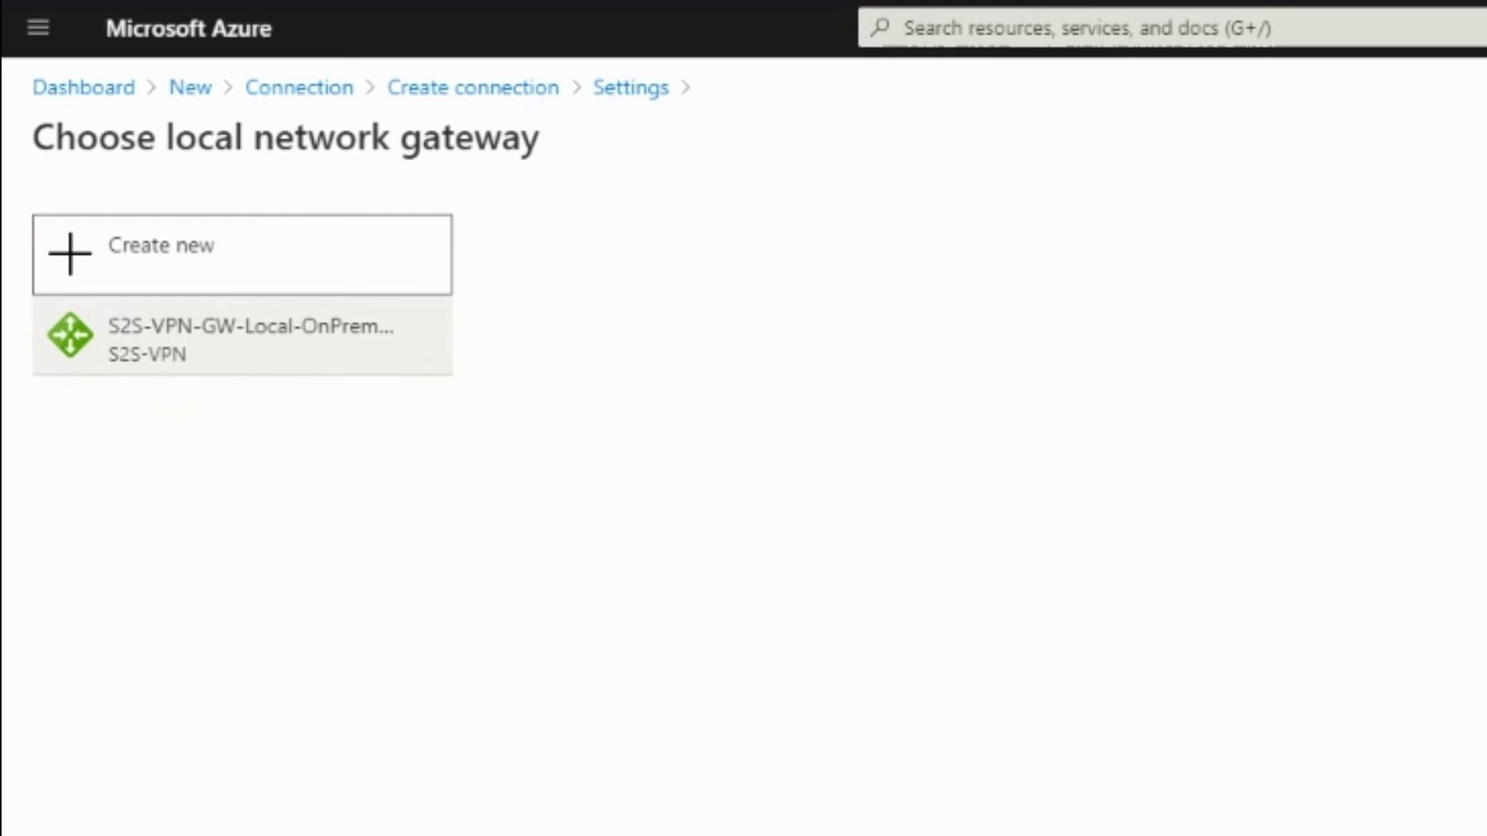
pyautogui.click(226, 368)
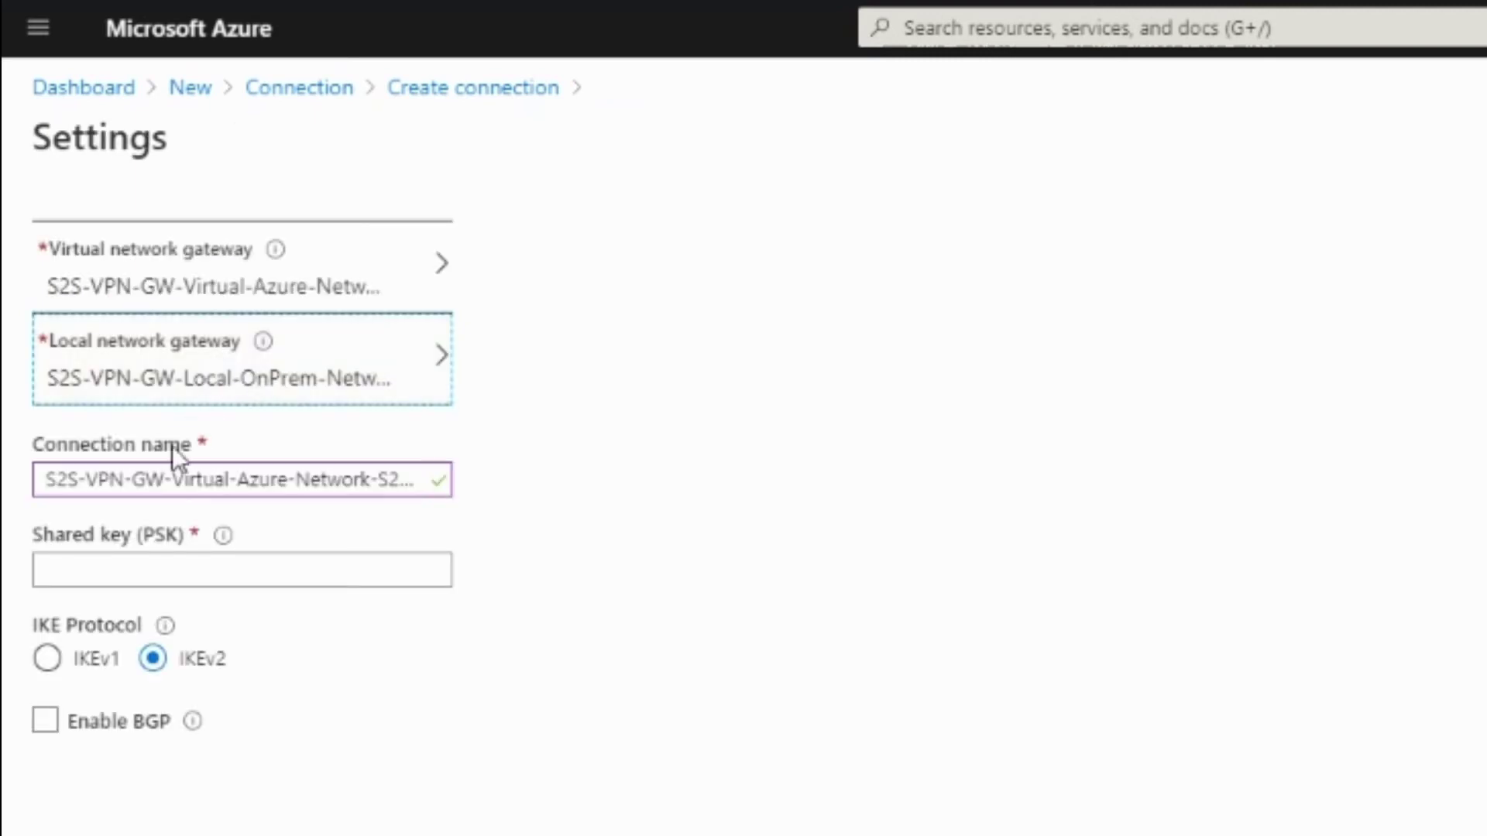
# Rename the connection S2S-VPN-Connection and enter the shared key
pyautogui.tripleClick(149, 479)
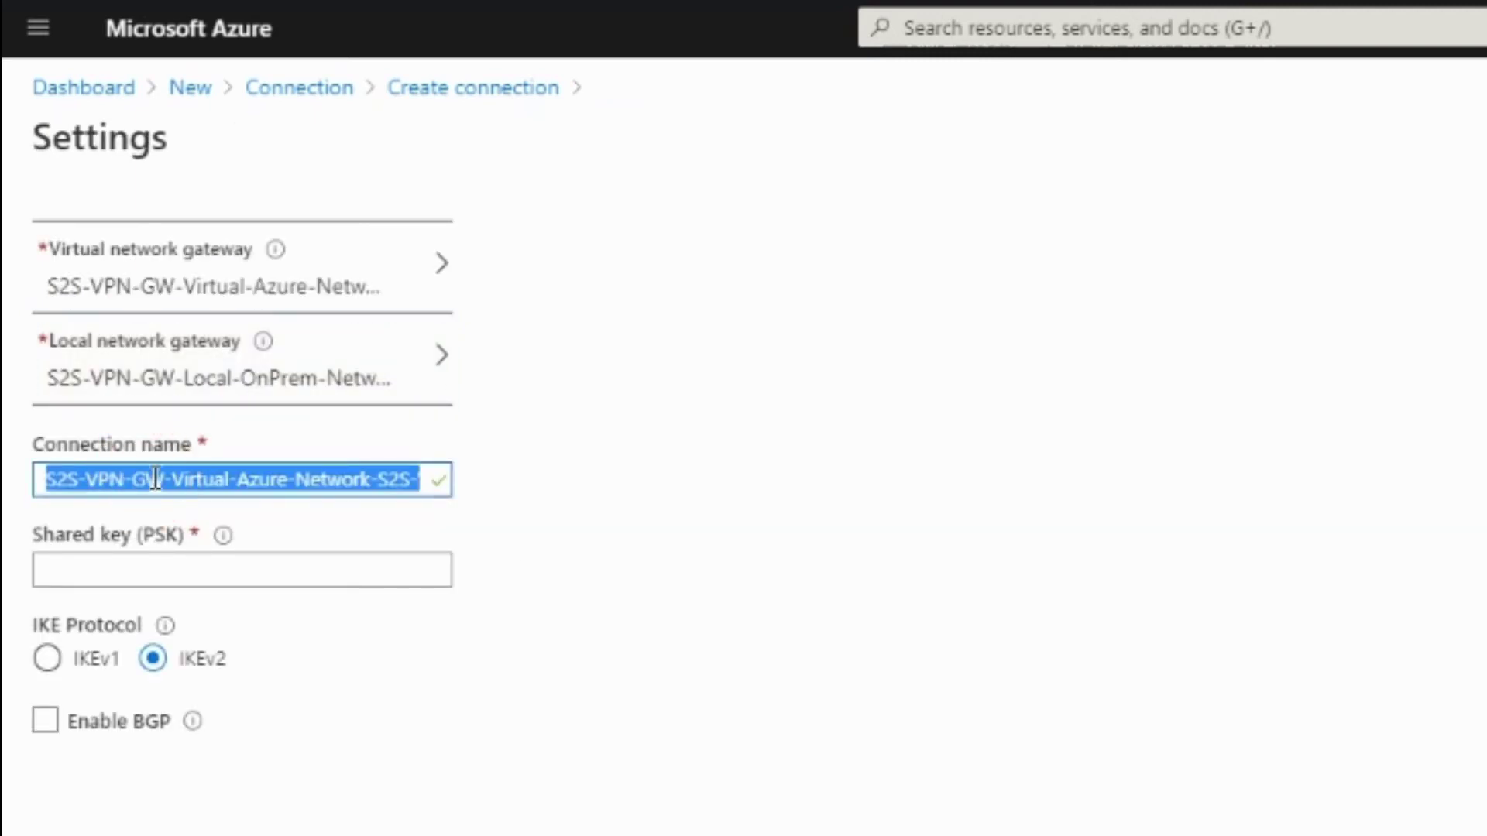
pyautogui.write('S2S-VPN-Connection')
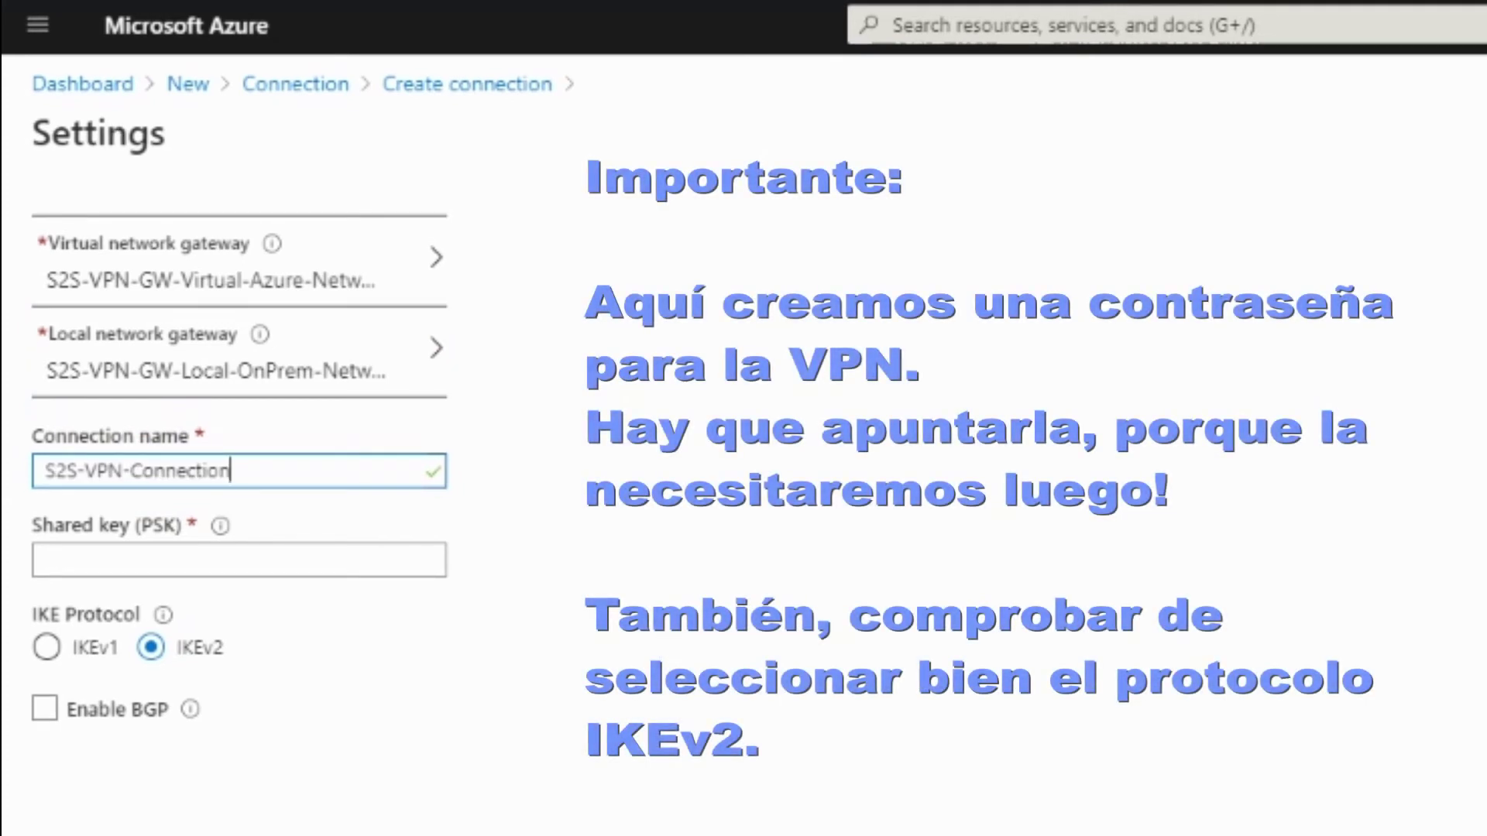
pyautogui.click(268, 554)
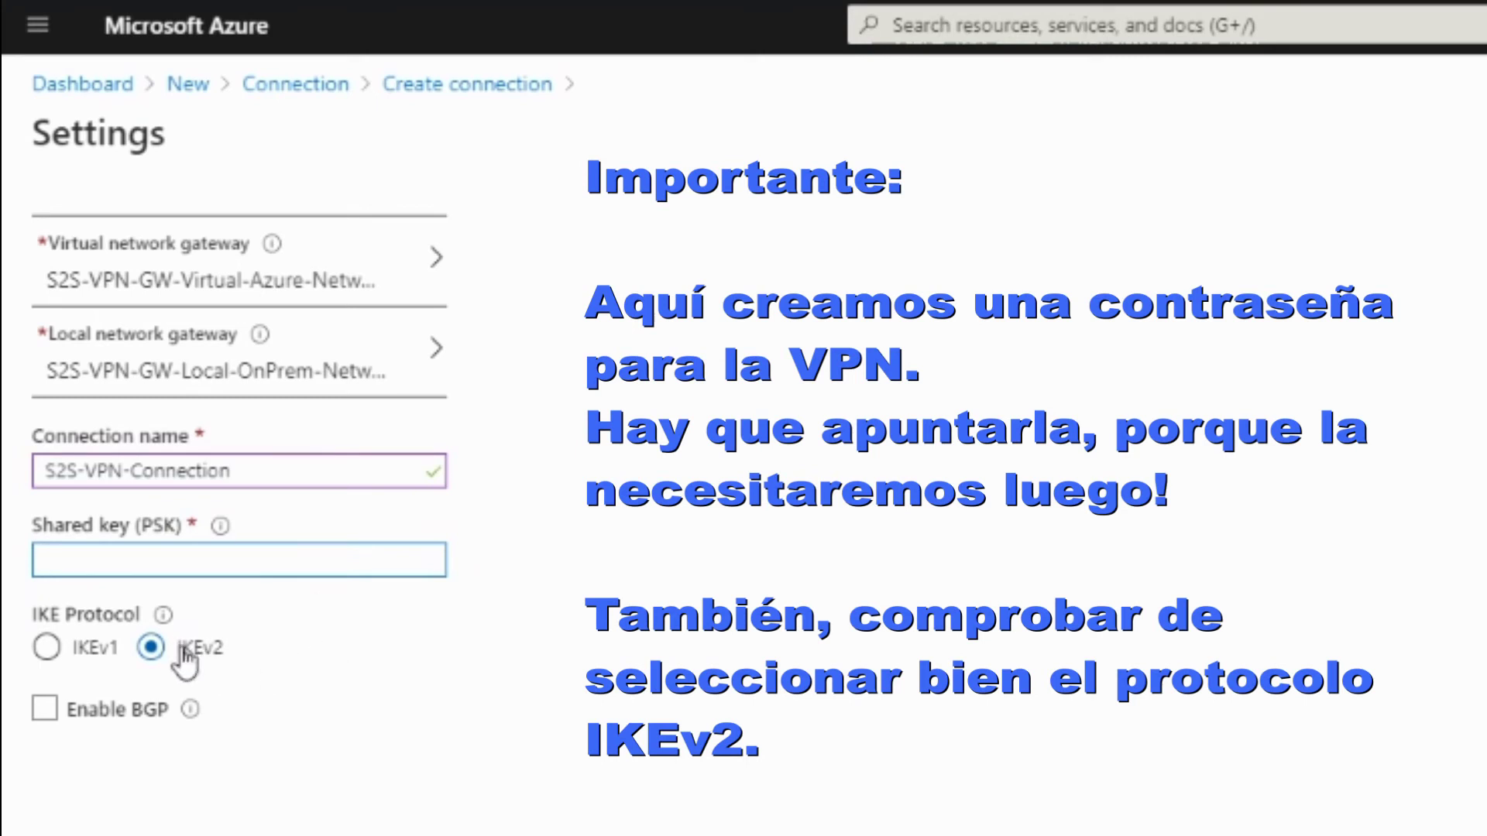
pyautogui.write('ABCDE')
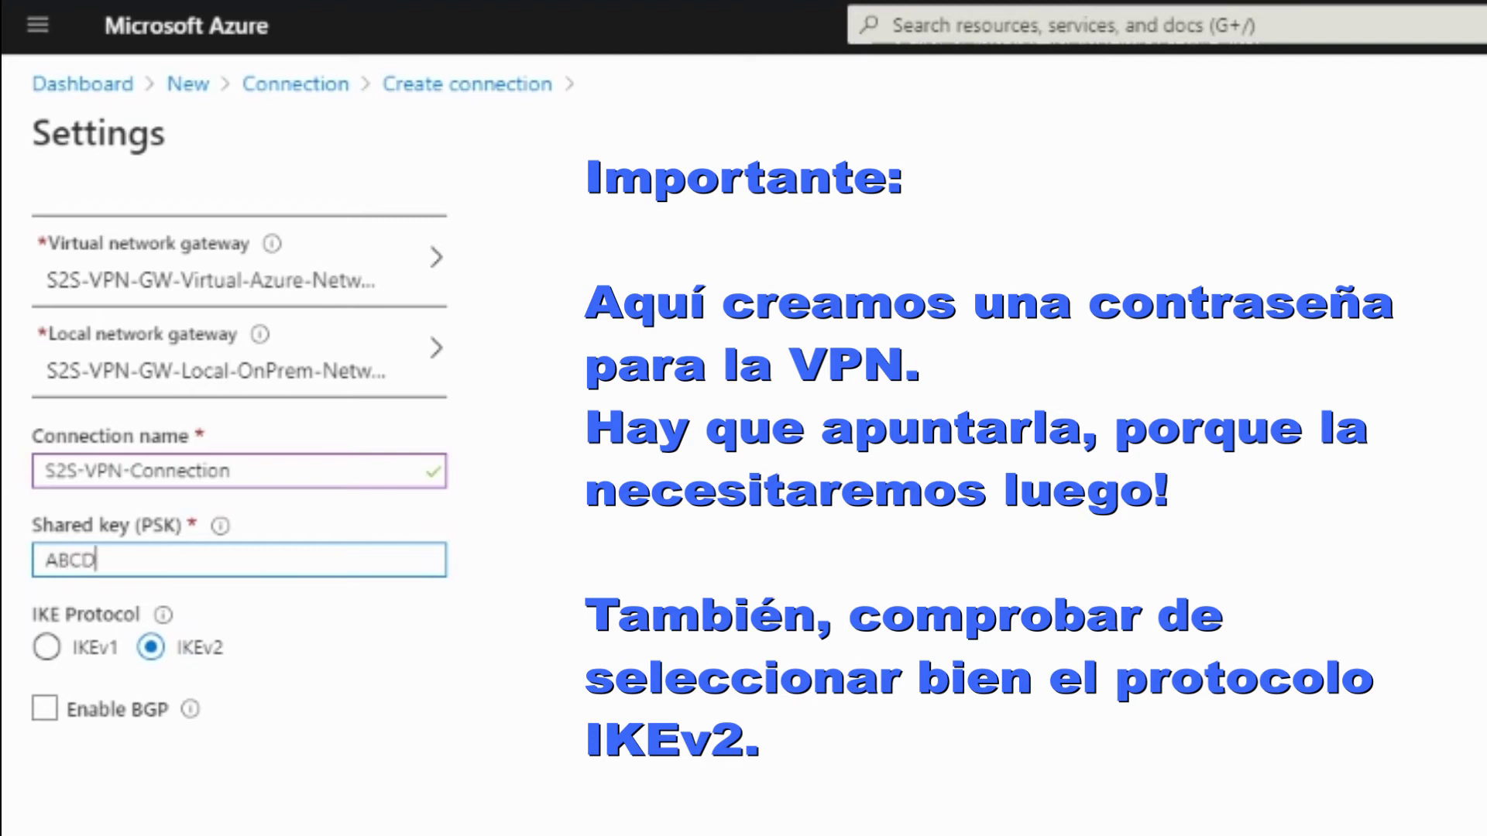
pyautogui.write('12345')
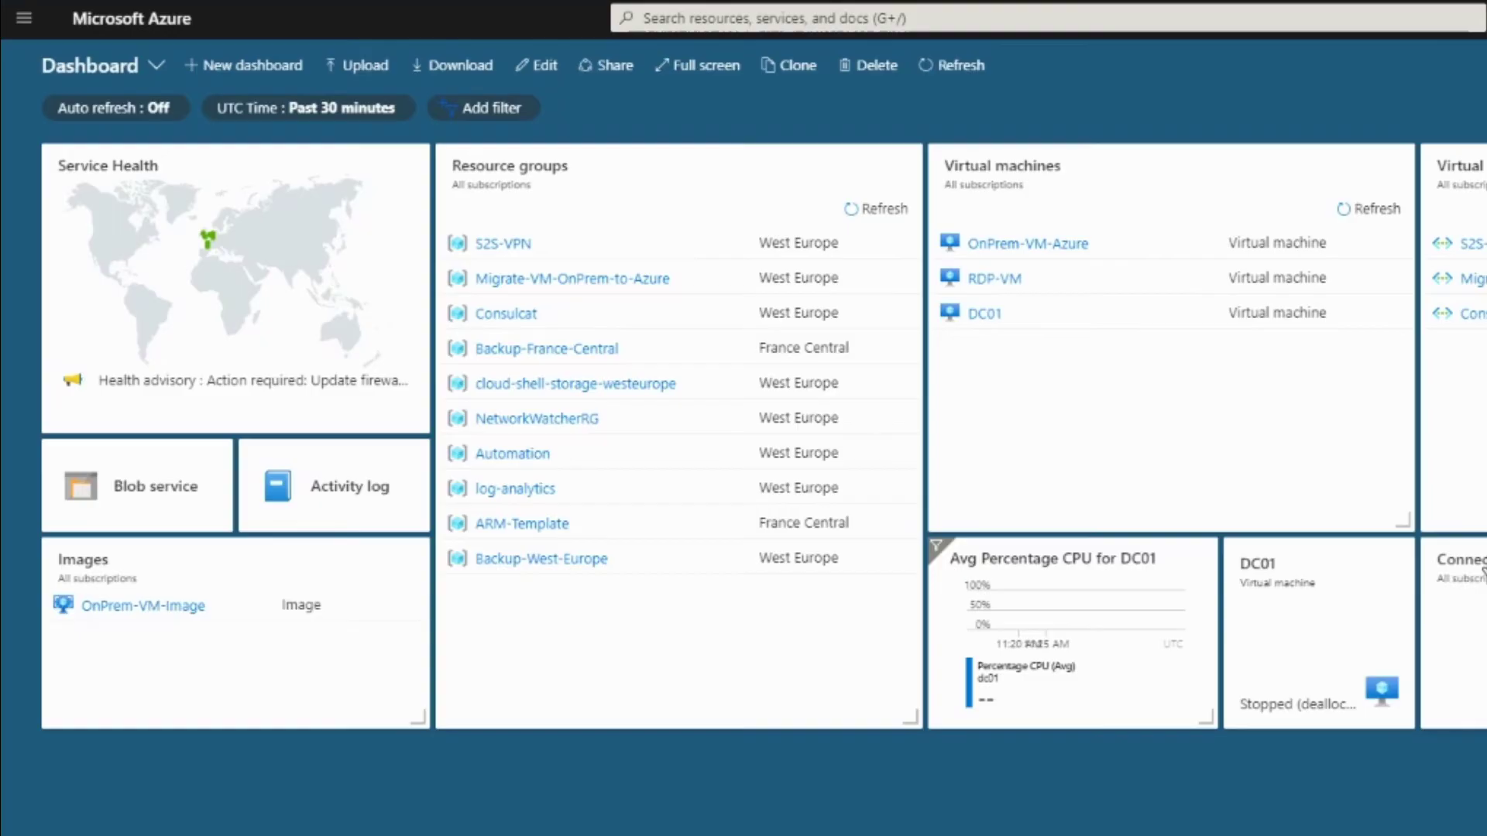
pyautogui.click(1456, 589)
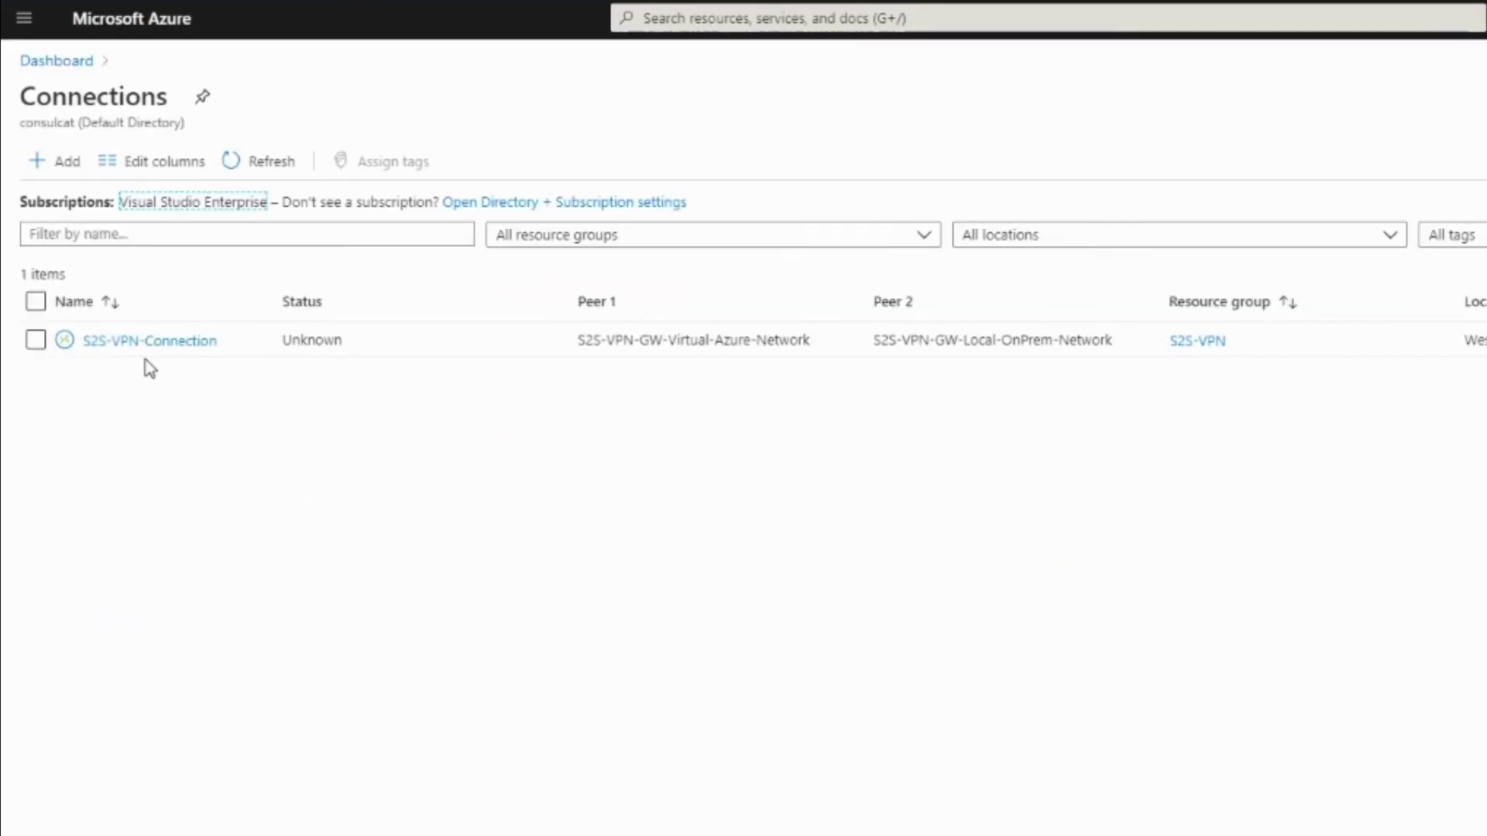
pyautogui.doubleClick(306, 340)
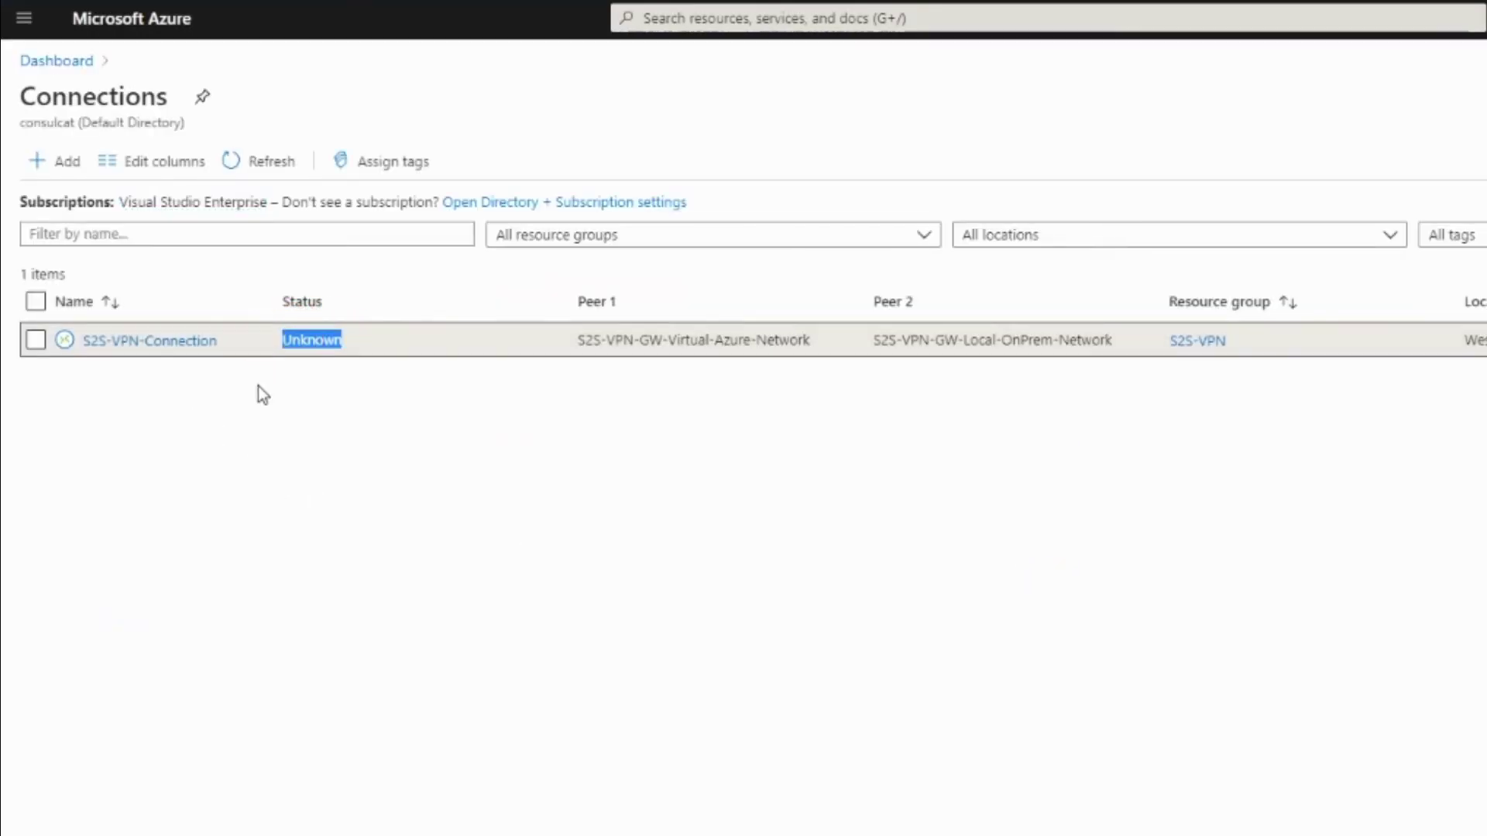
pyautogui.click(258, 166)
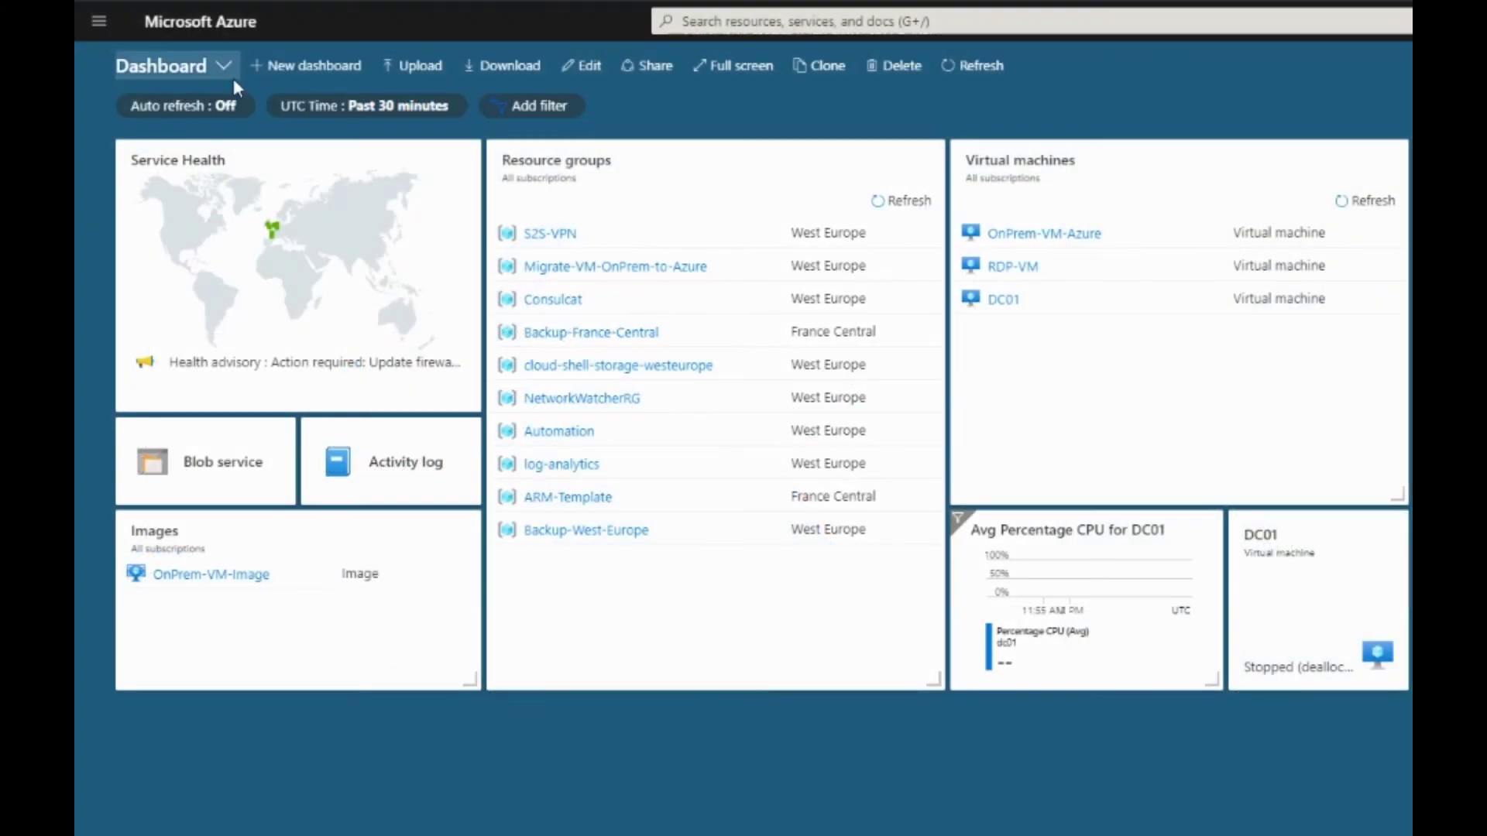
# Start a new virtual machine named S2S-VM in the S2S-VPN resource group
pyautogui.click(1059, 164)
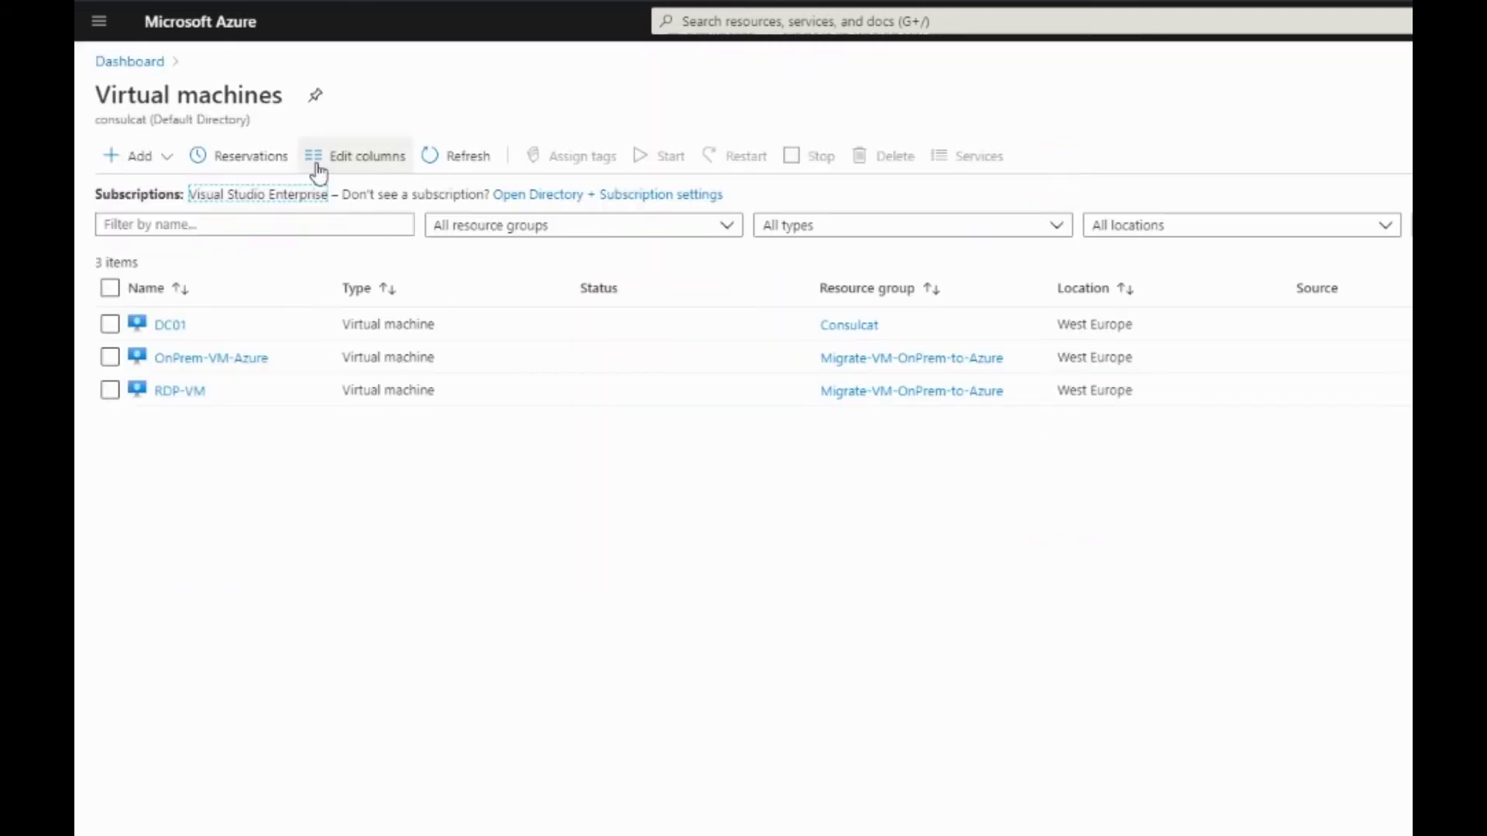
pyautogui.click(128, 156)
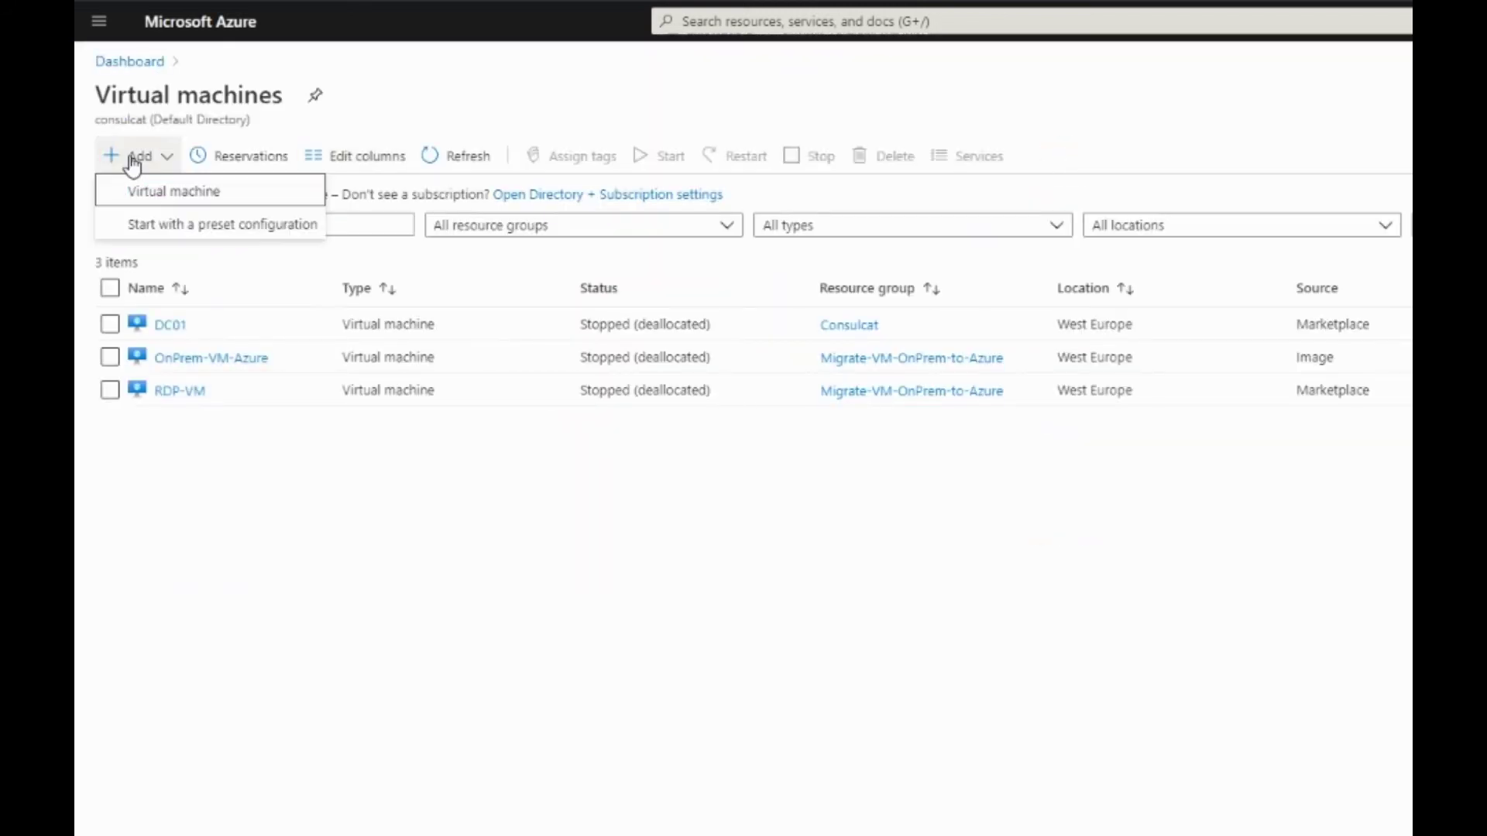
pyautogui.click(155, 191)
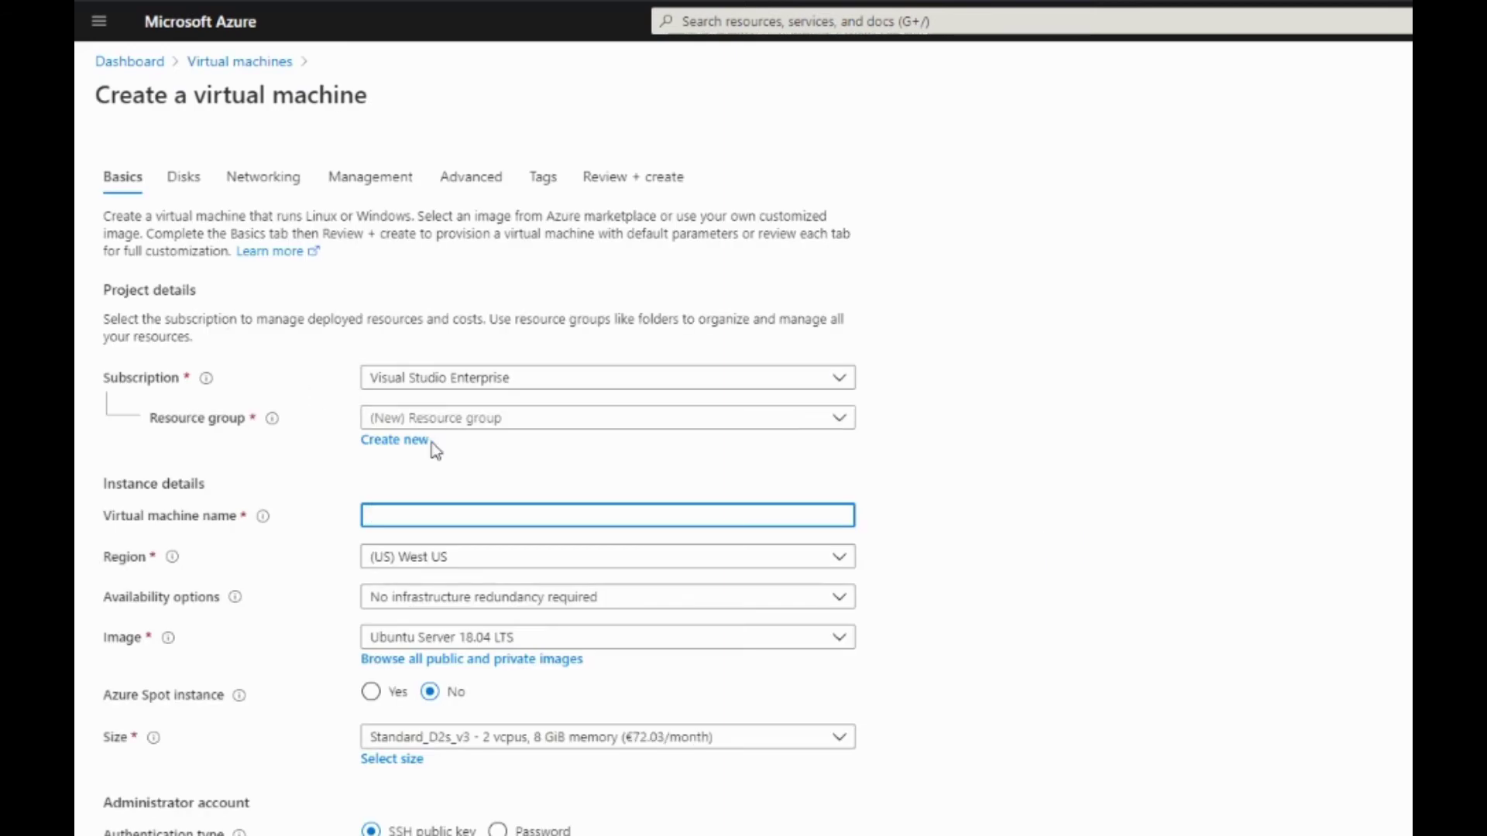
pyautogui.click(457, 423)
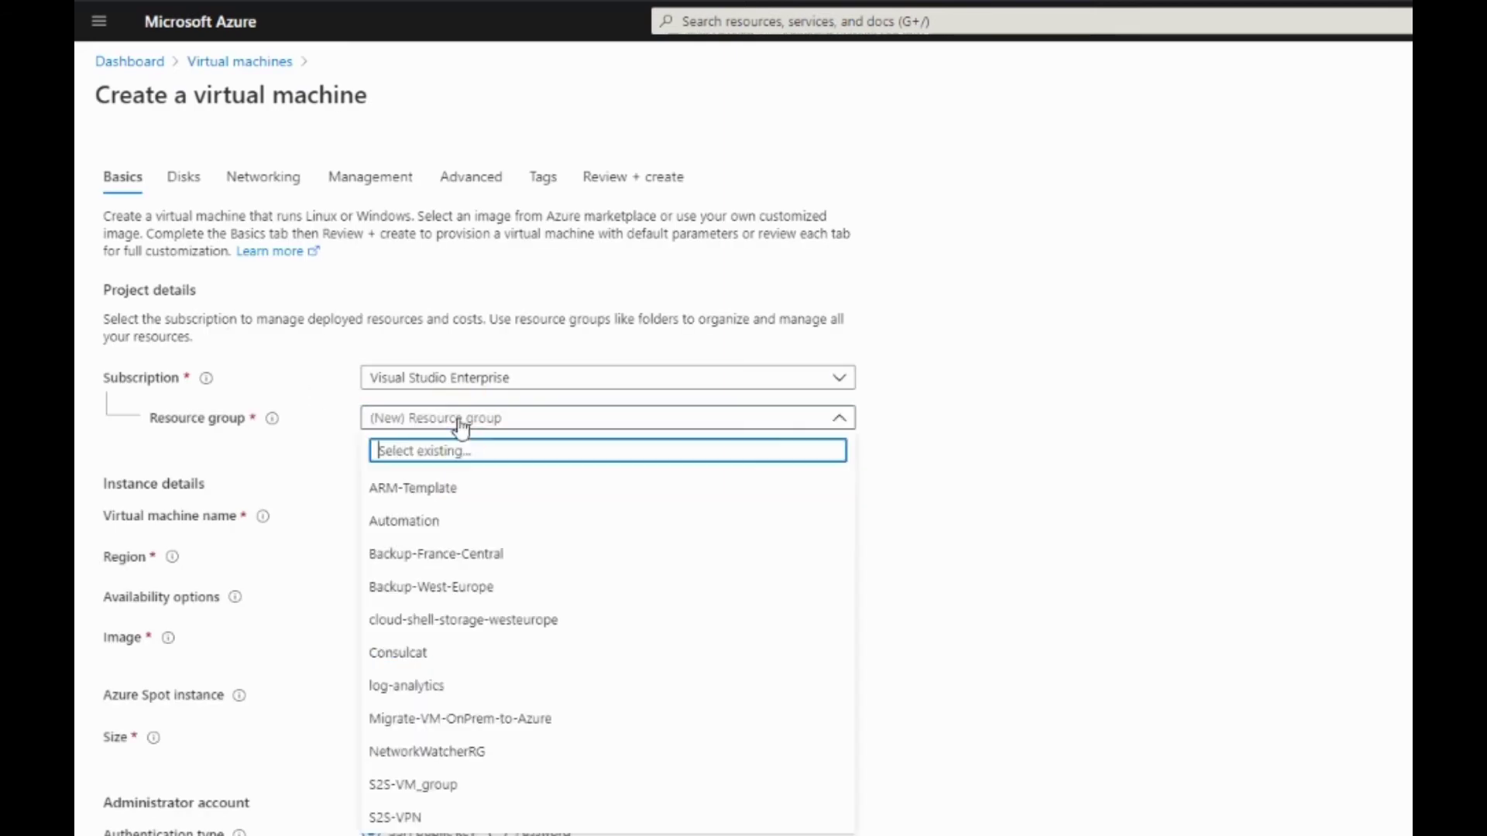
pyautogui.click(403, 818)
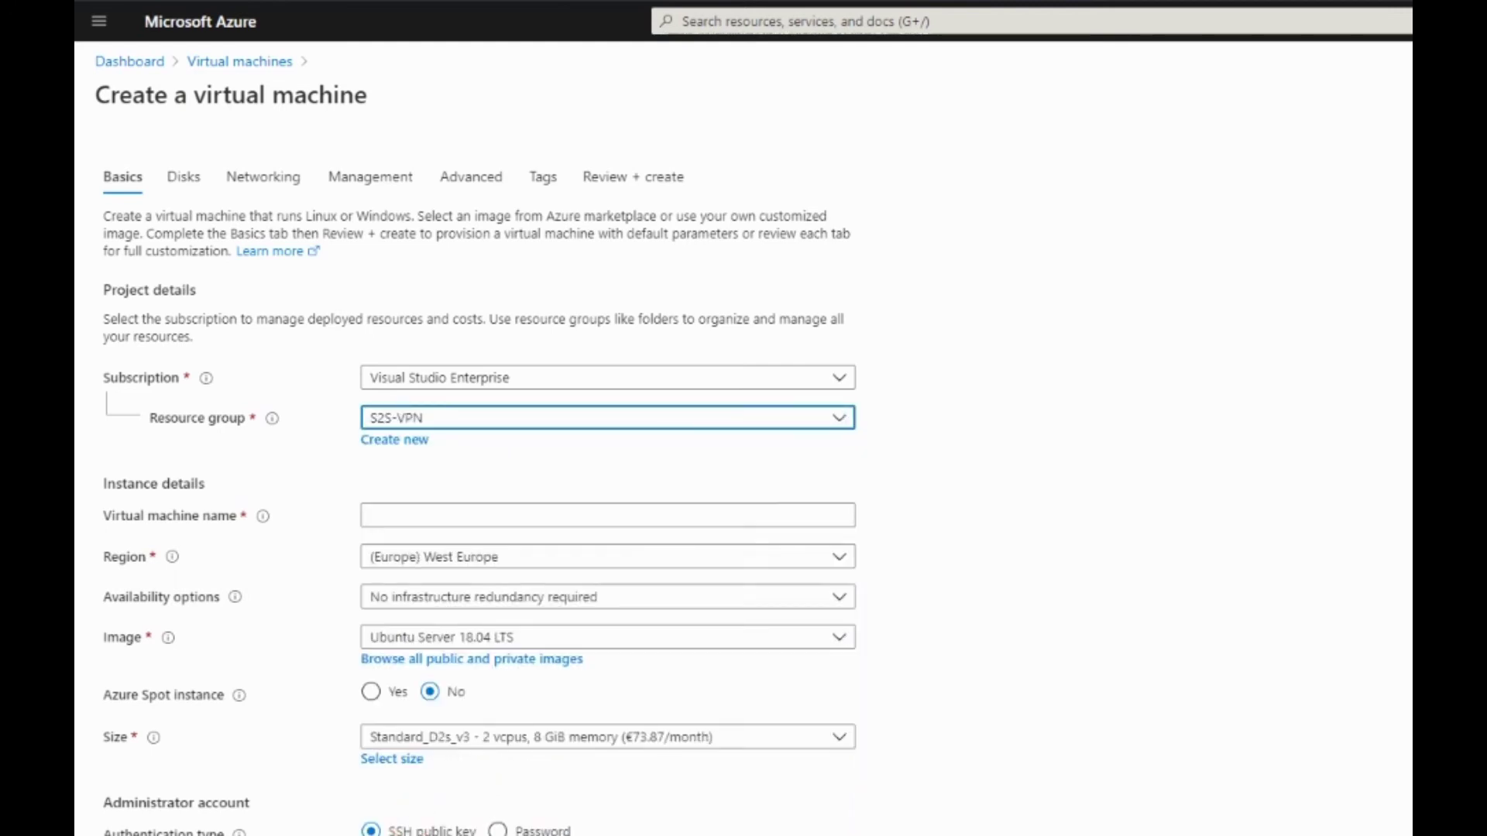
pyautogui.click(421, 513)
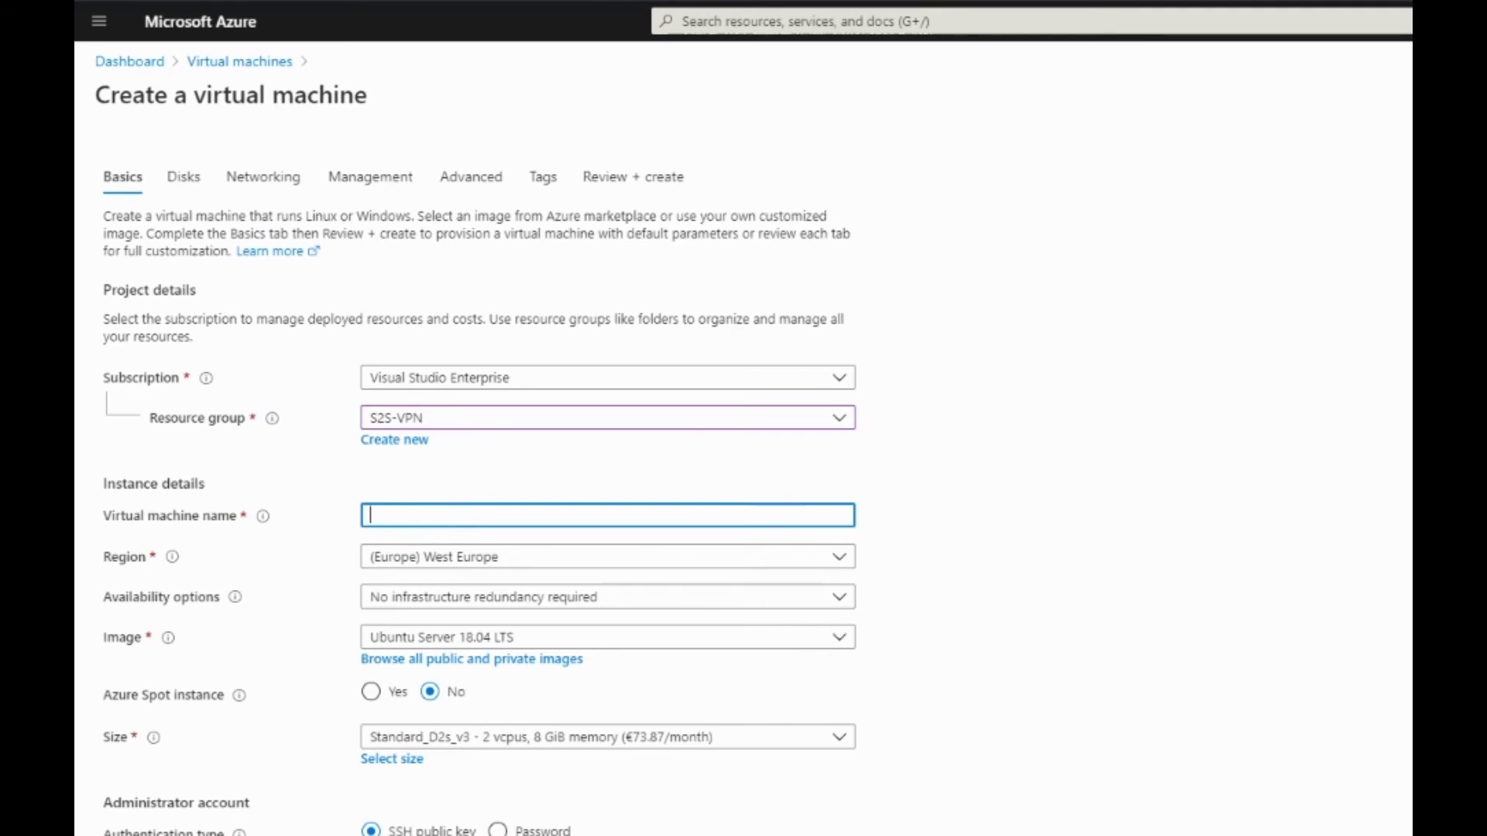
pyautogui.write('S2S-VM')
# Base the VM on custom image OnPrem-VM-Image with size Standard_D2s_v3
pyautogui.click(422, 657)
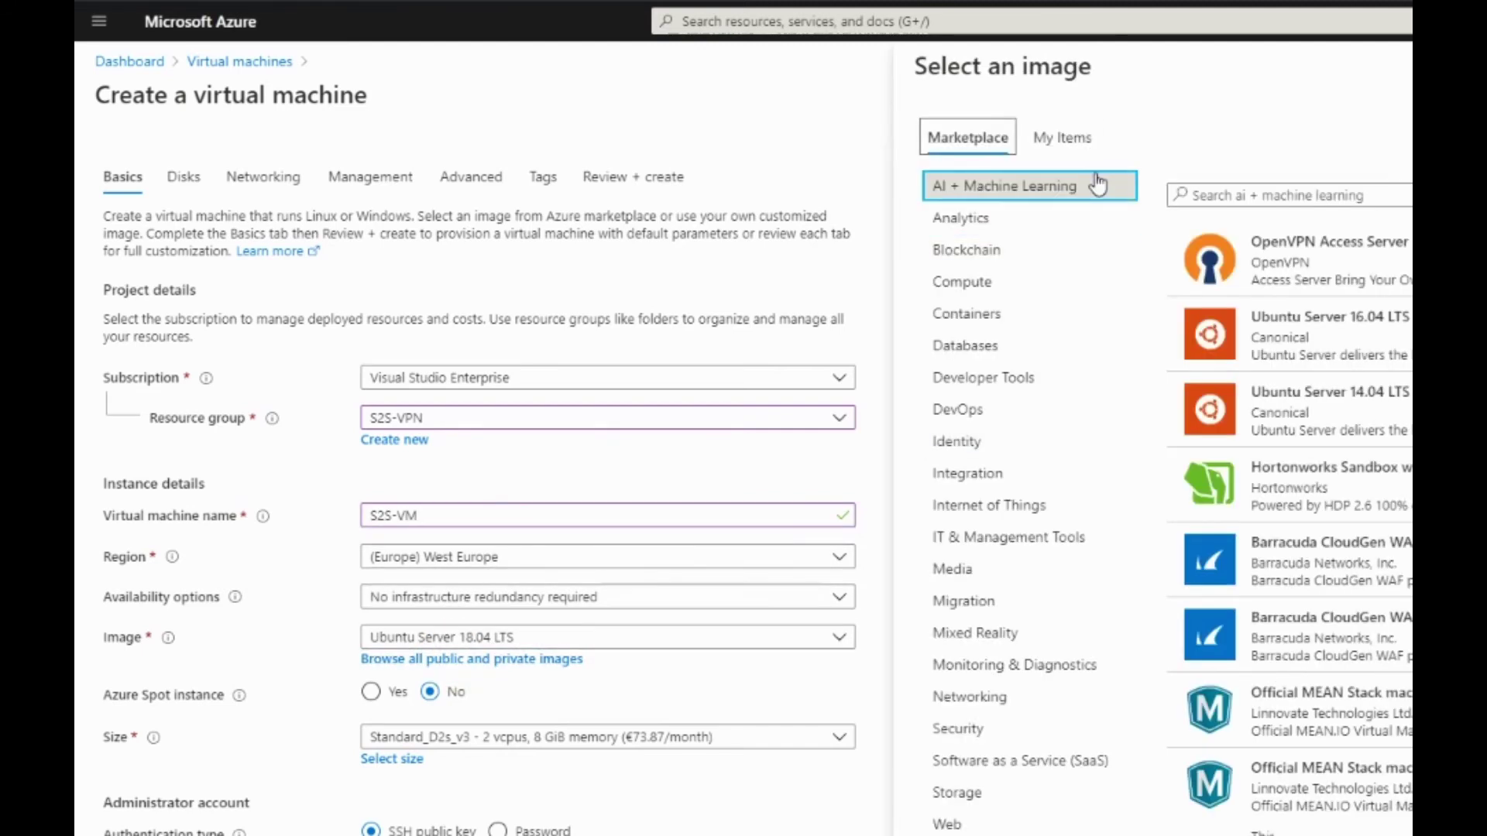
pyautogui.click(1054, 142)
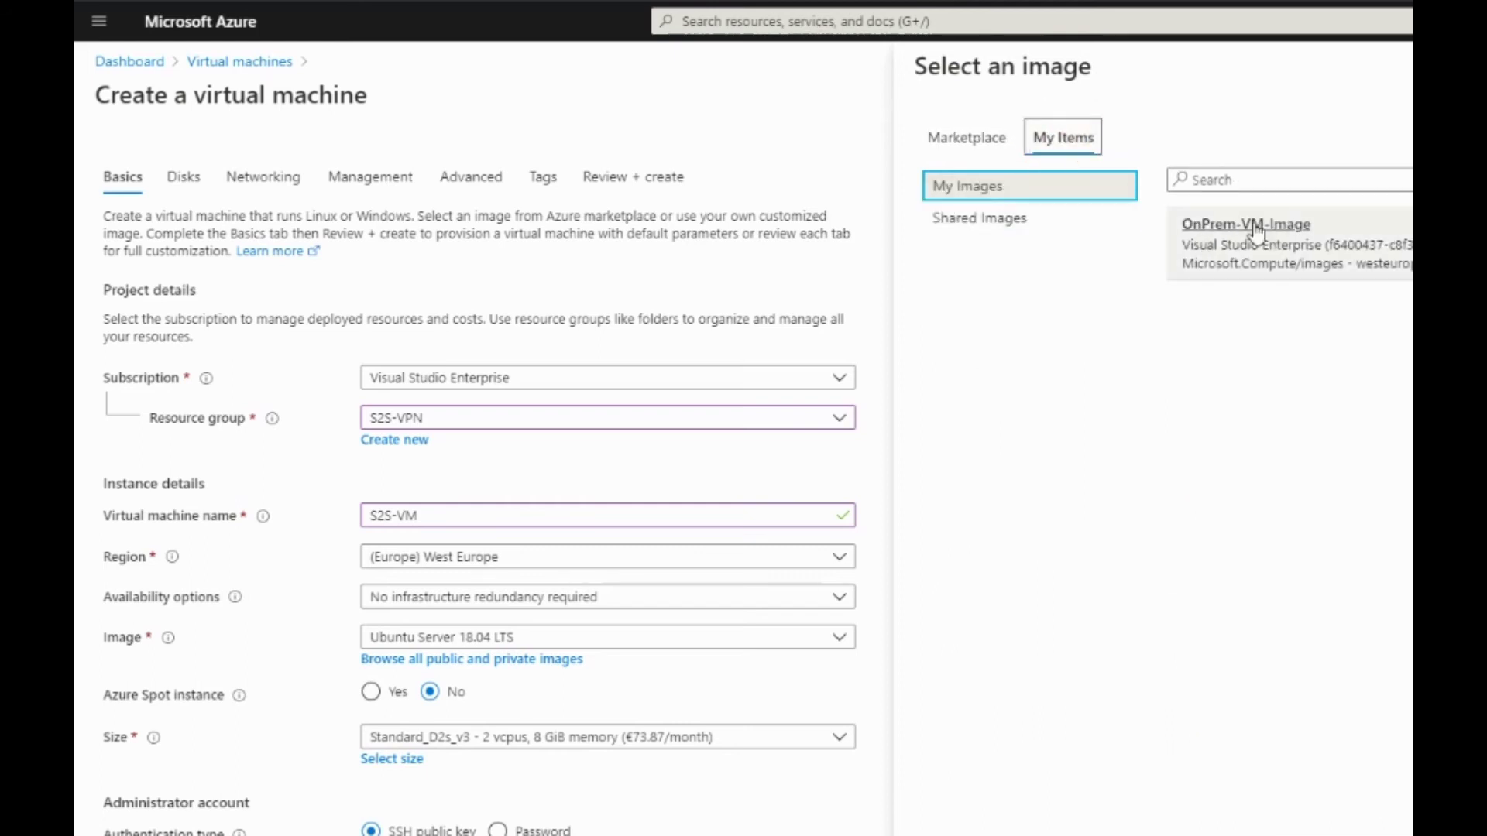
pyautogui.click(1253, 225)
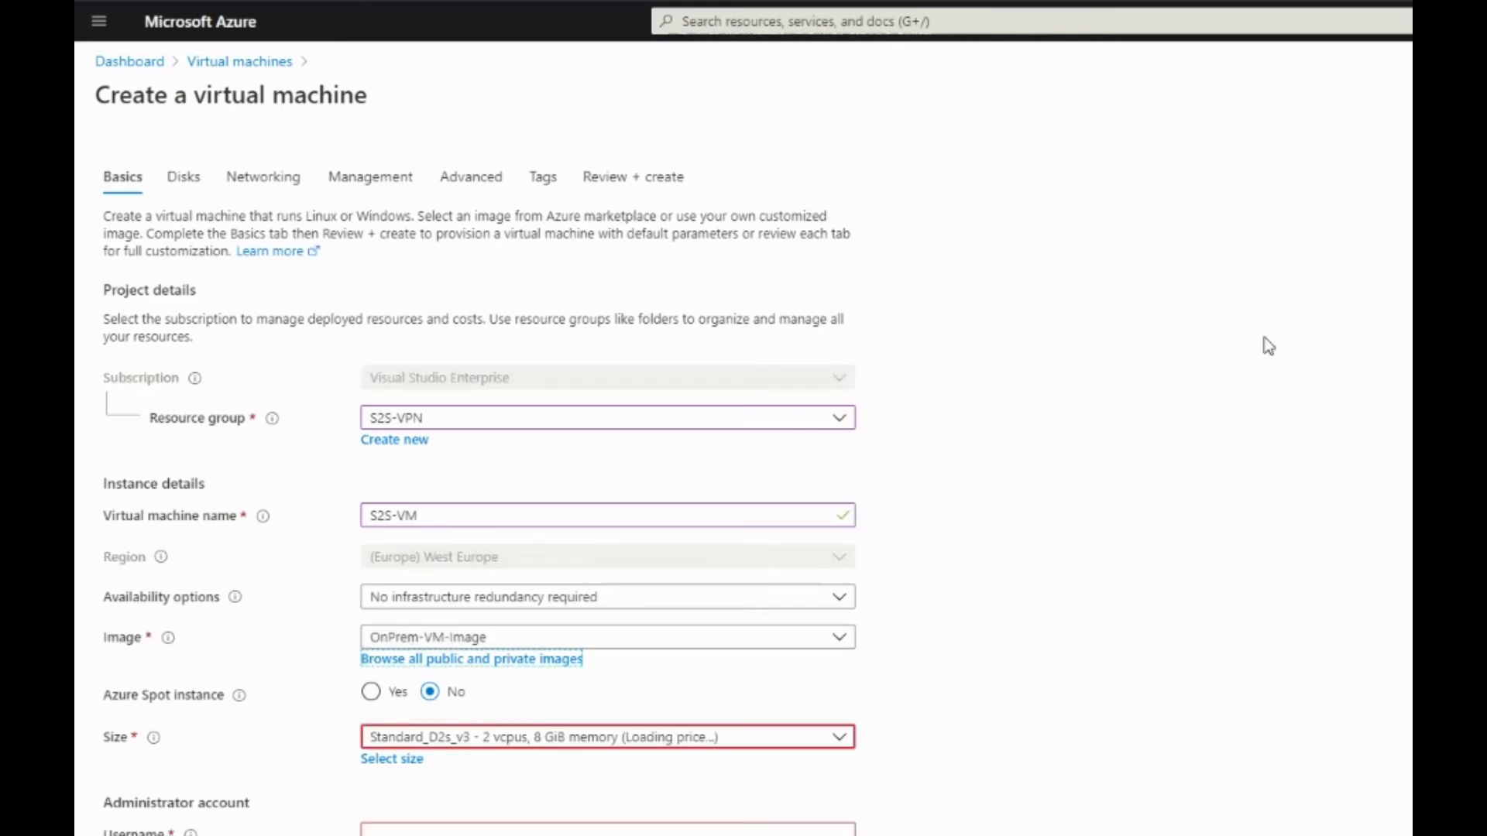
pyautogui.click(531, 738)
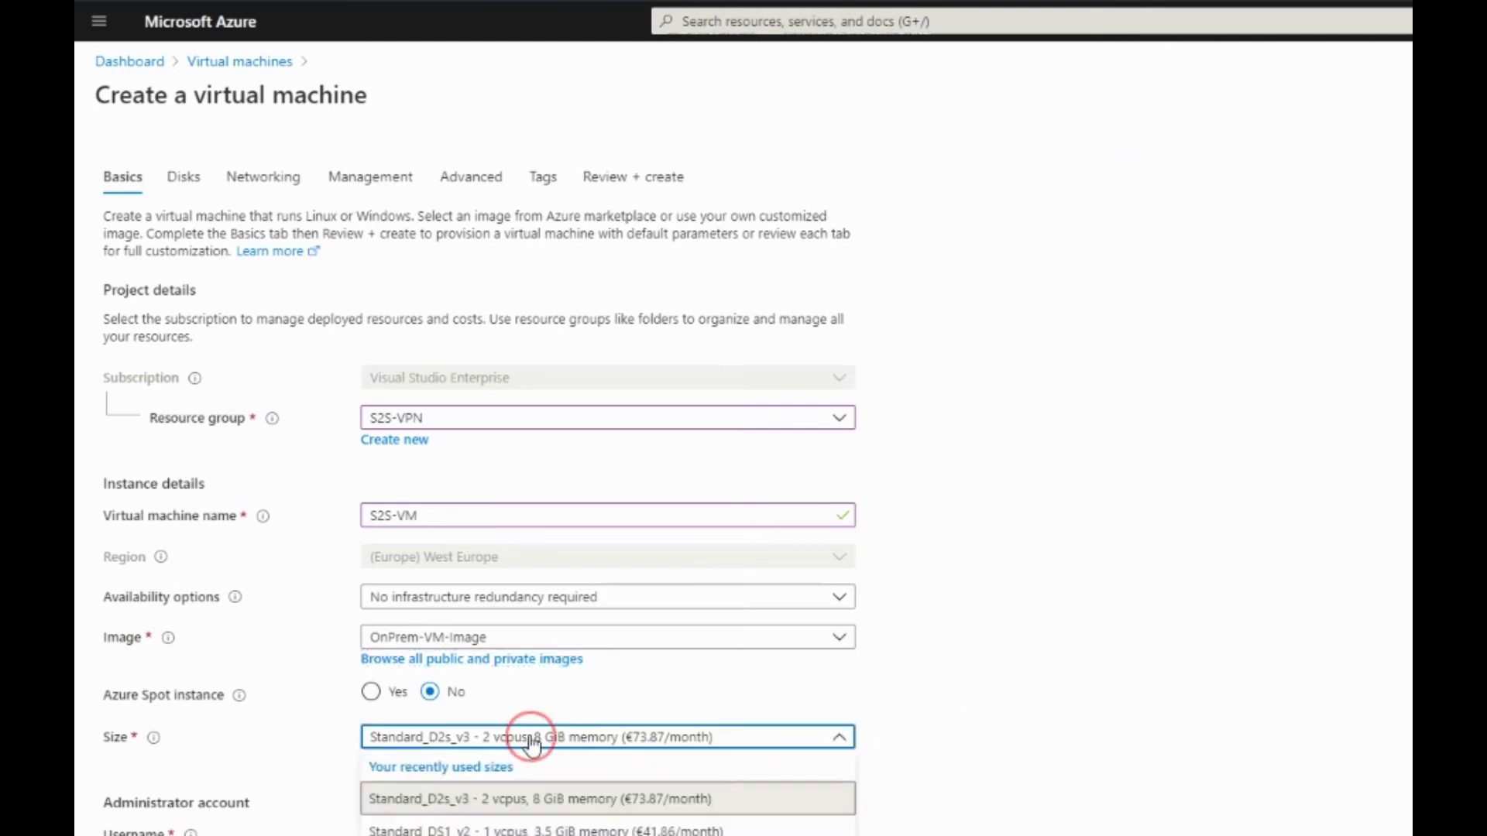
pyautogui.click(481, 799)
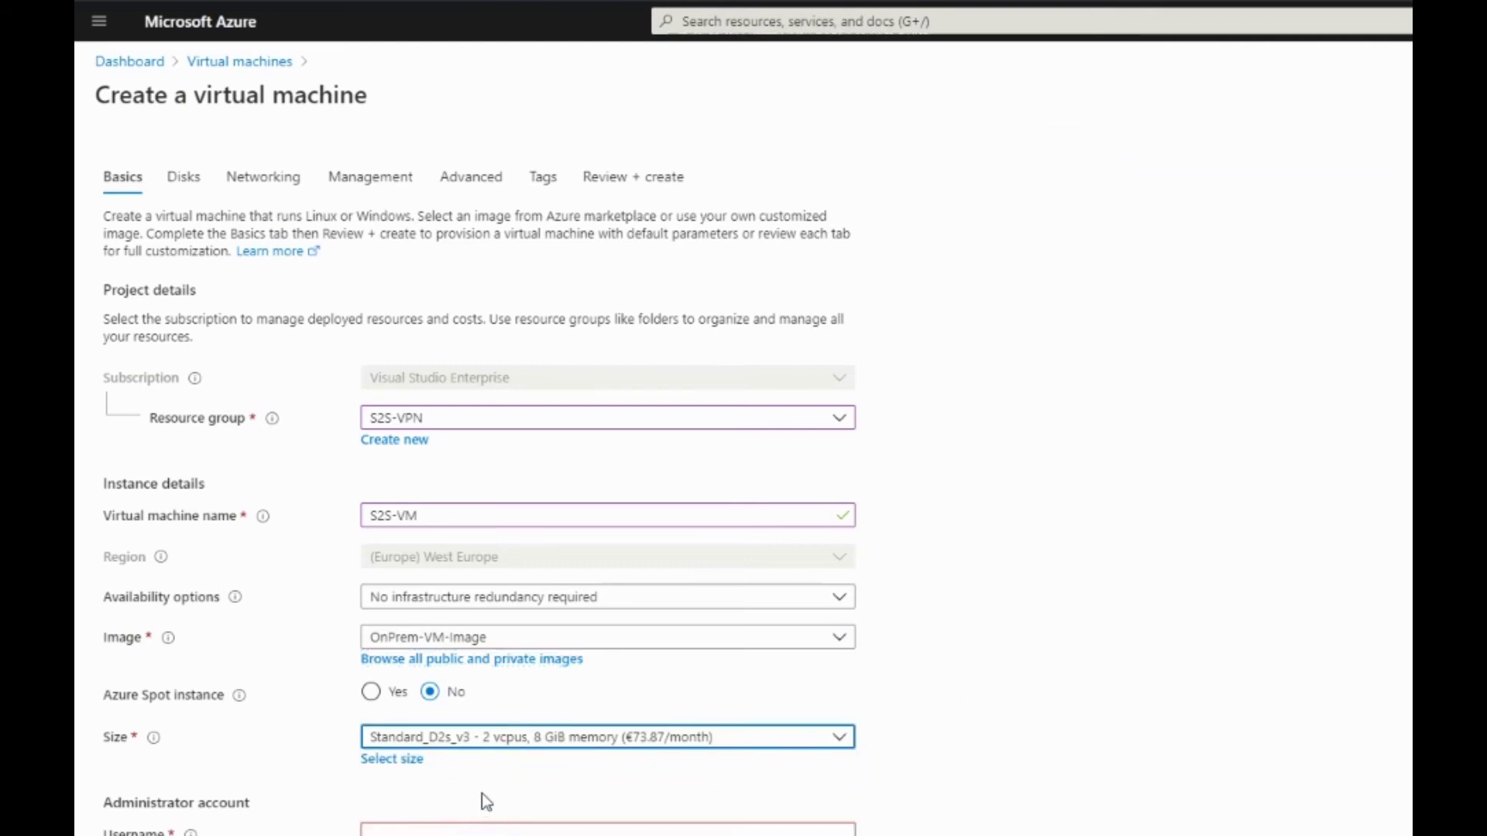
# Set the administrator username azure_admin and enter and confirm the password
pyautogui.scroll(-6, 482, 792)
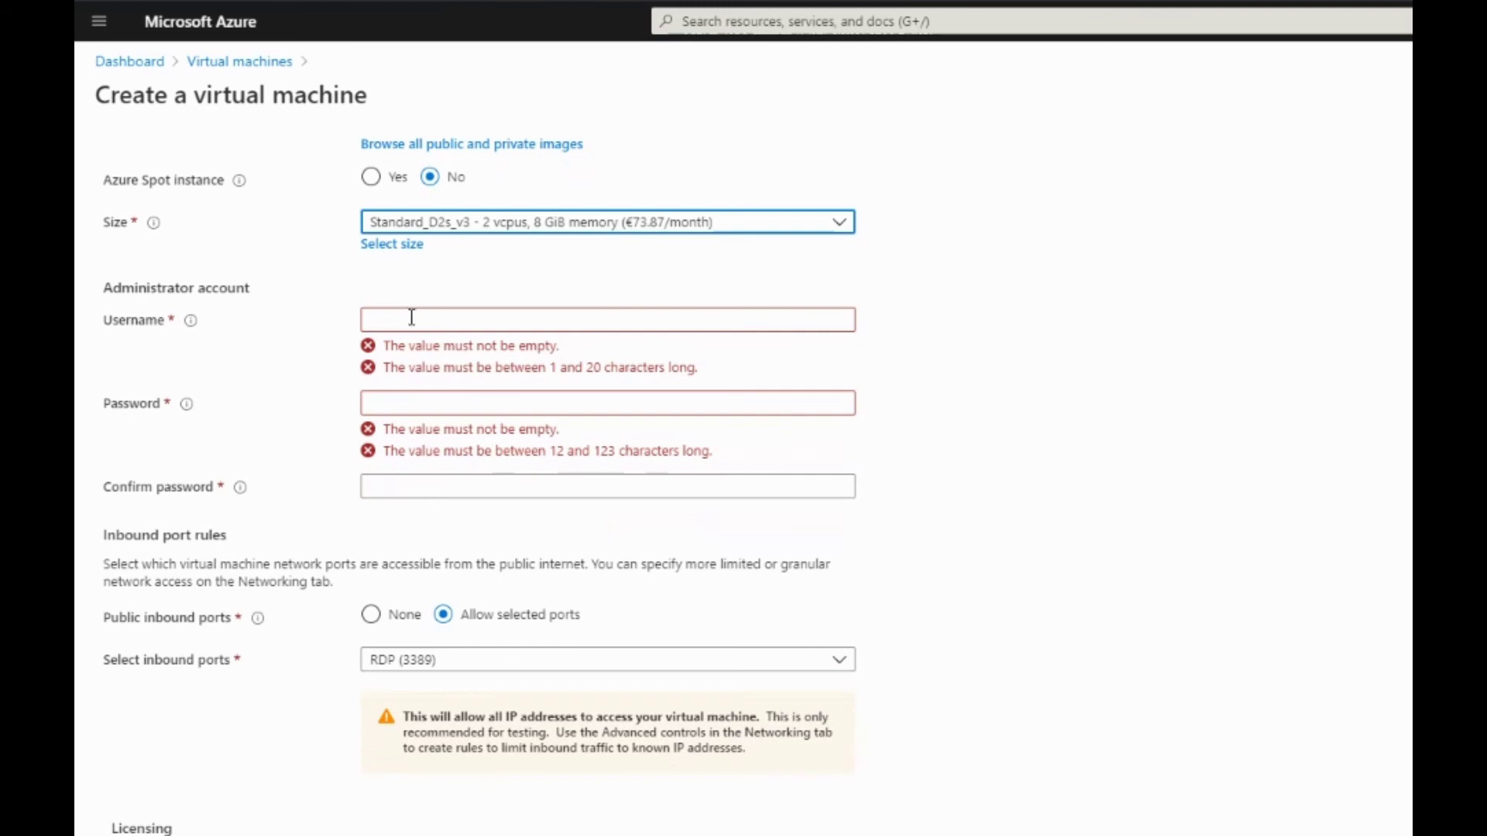
pyautogui.click(412, 318)
pyautogui.write('azure_admin')
pyautogui.press('Tab')
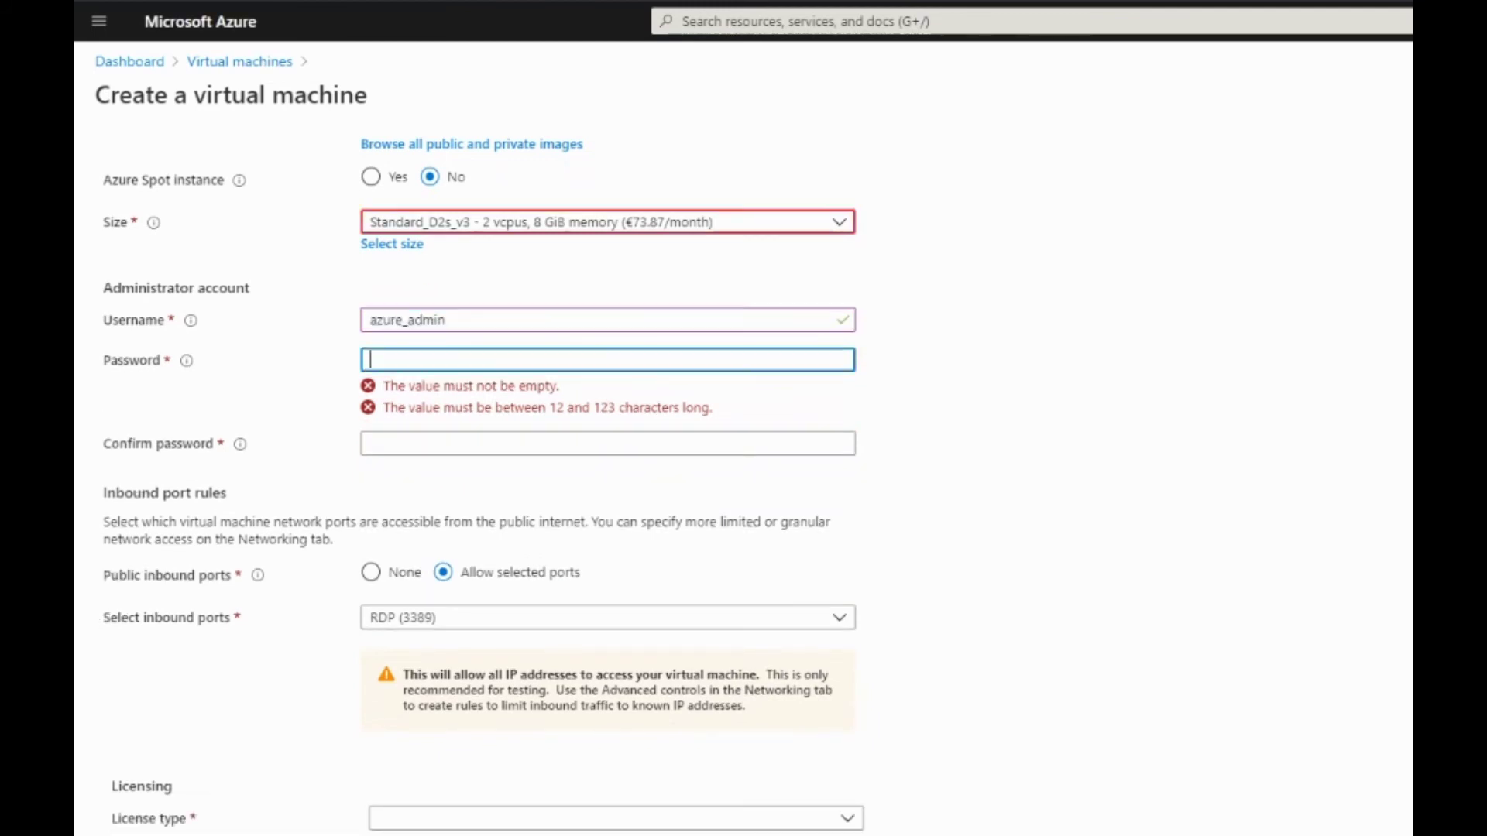
pyautogui.write('•••••••••••••')
pyautogui.press('Tab')
pyautogui.write('•••••••••••••')
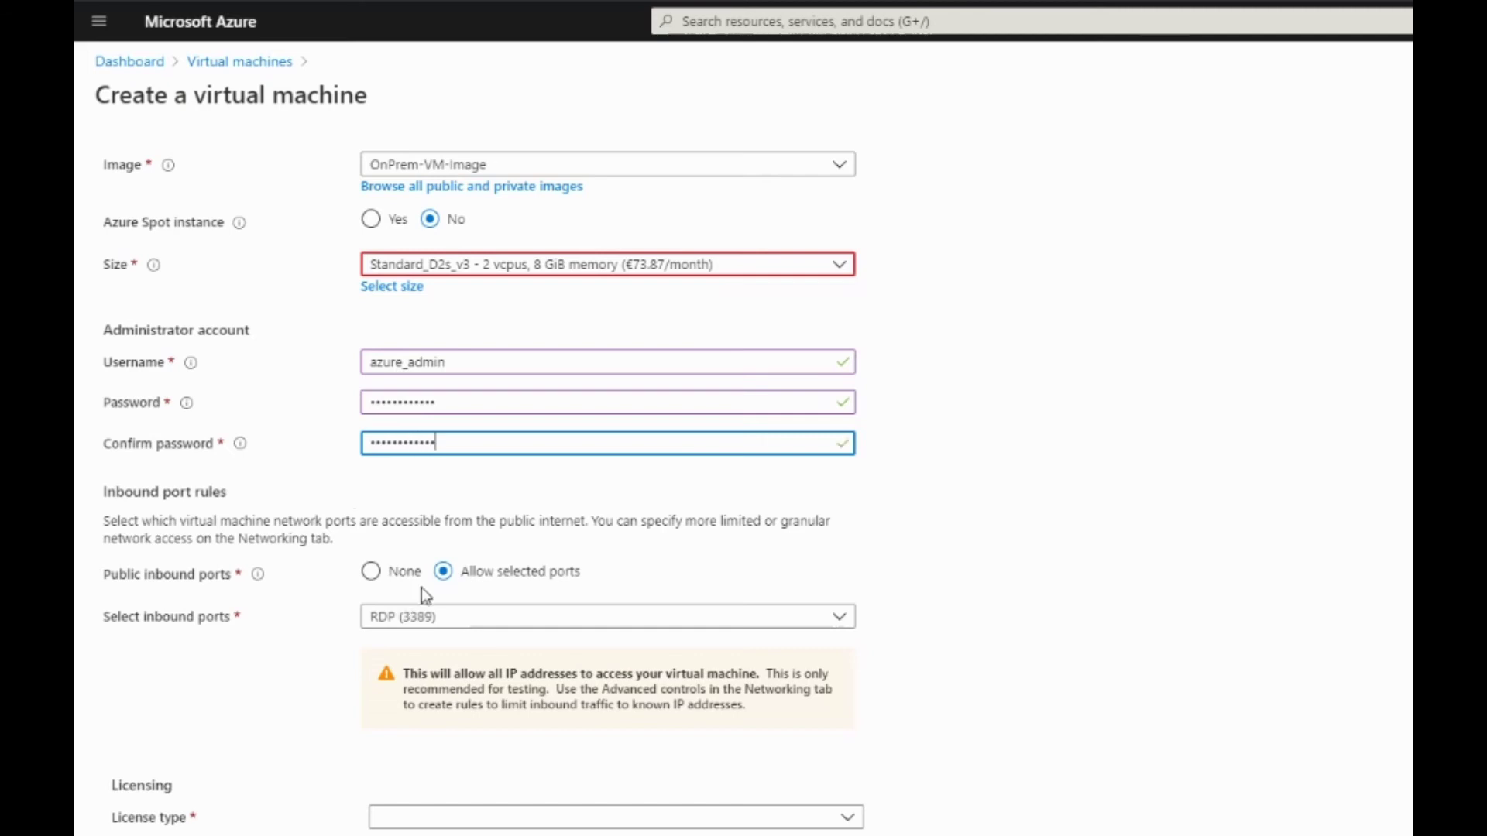
# Choose the Windows server licence type and submit the VM for validation
pyautogui.click(431, 819)
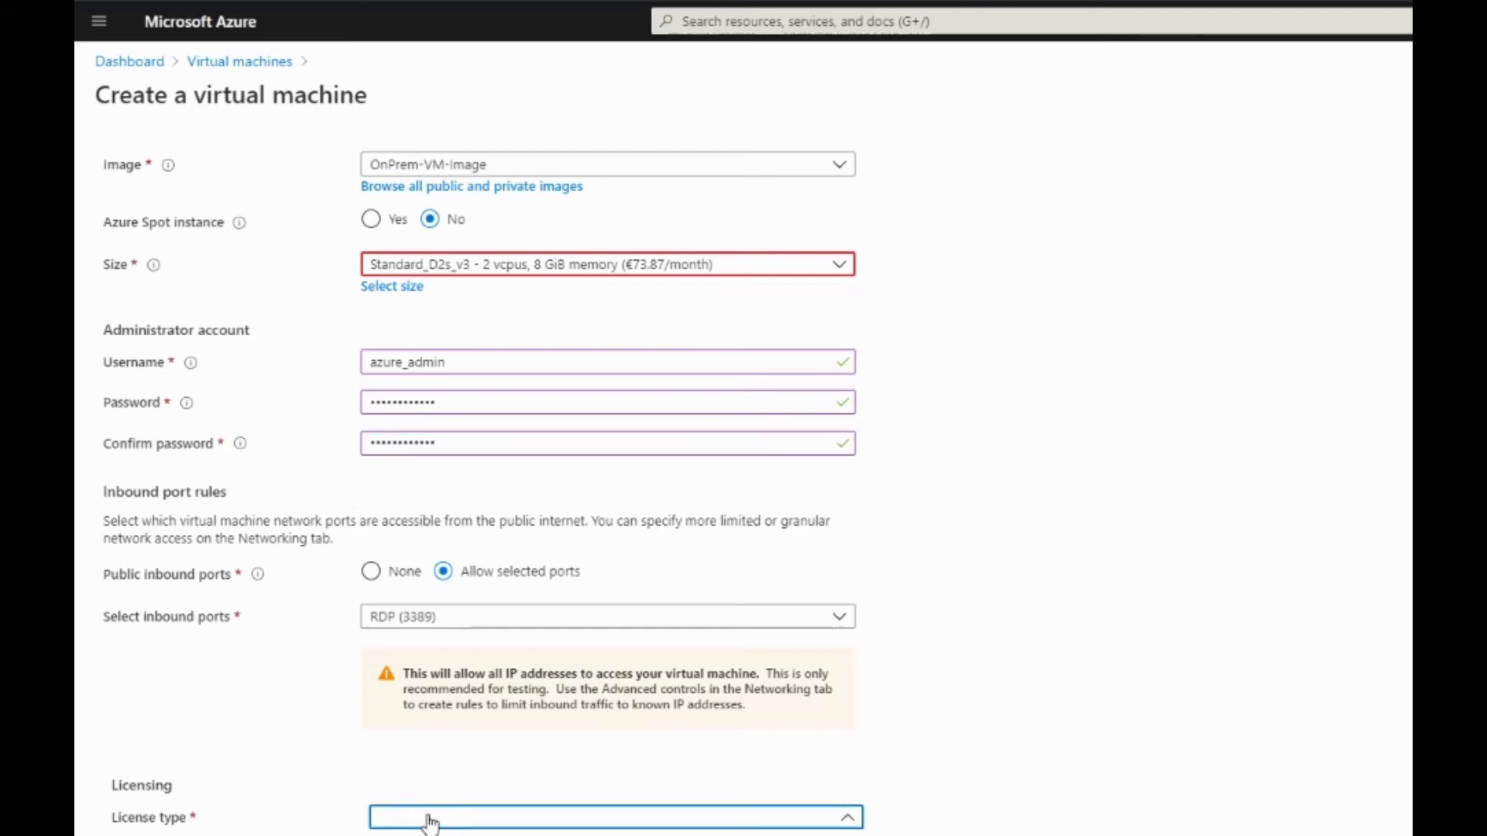
pyautogui.click(434, 835)
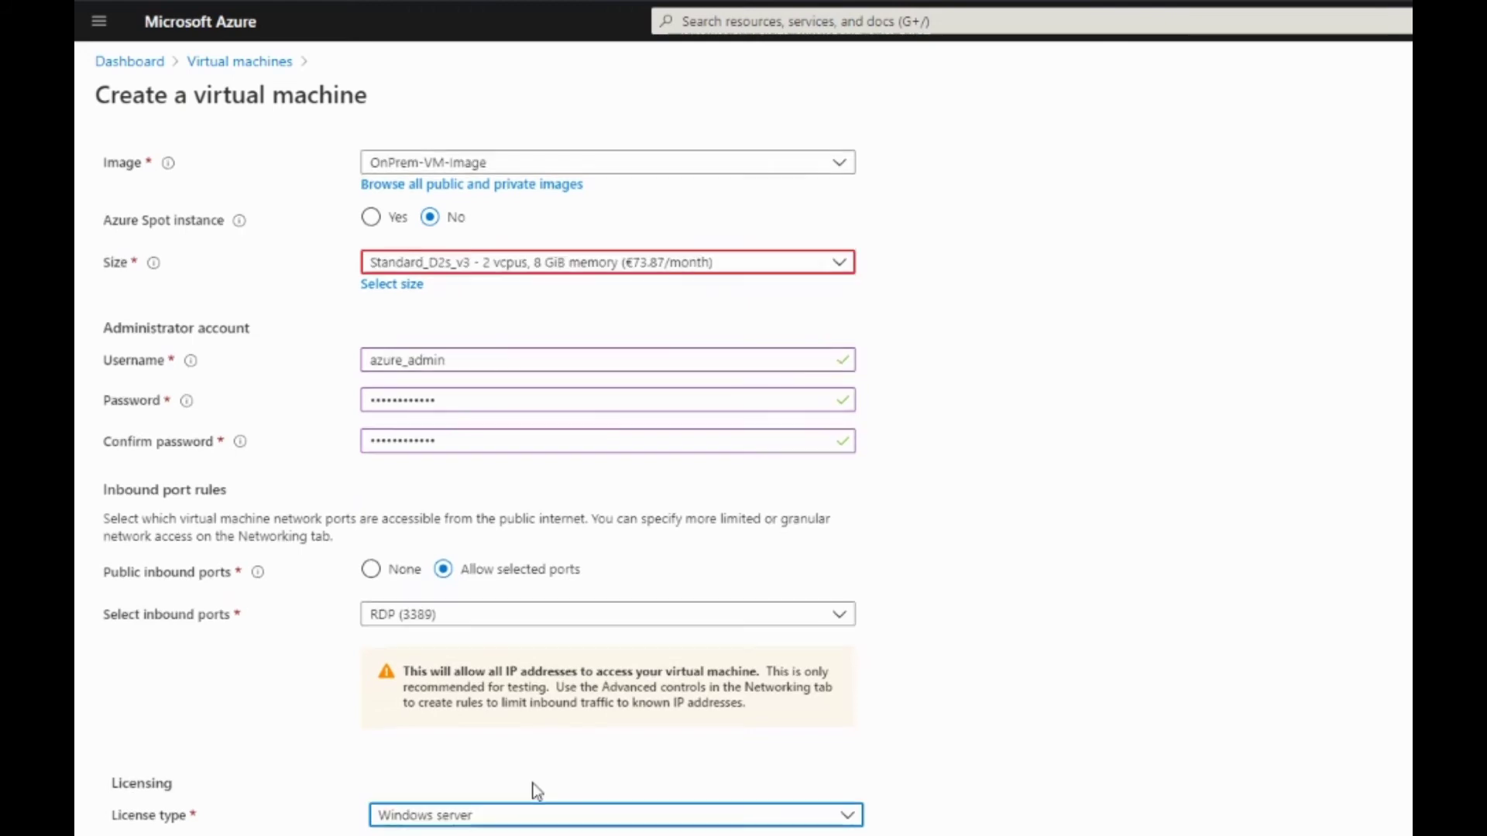
pyautogui.scroll(-1, 536, 790)
pyautogui.scroll(5, 480, 480)
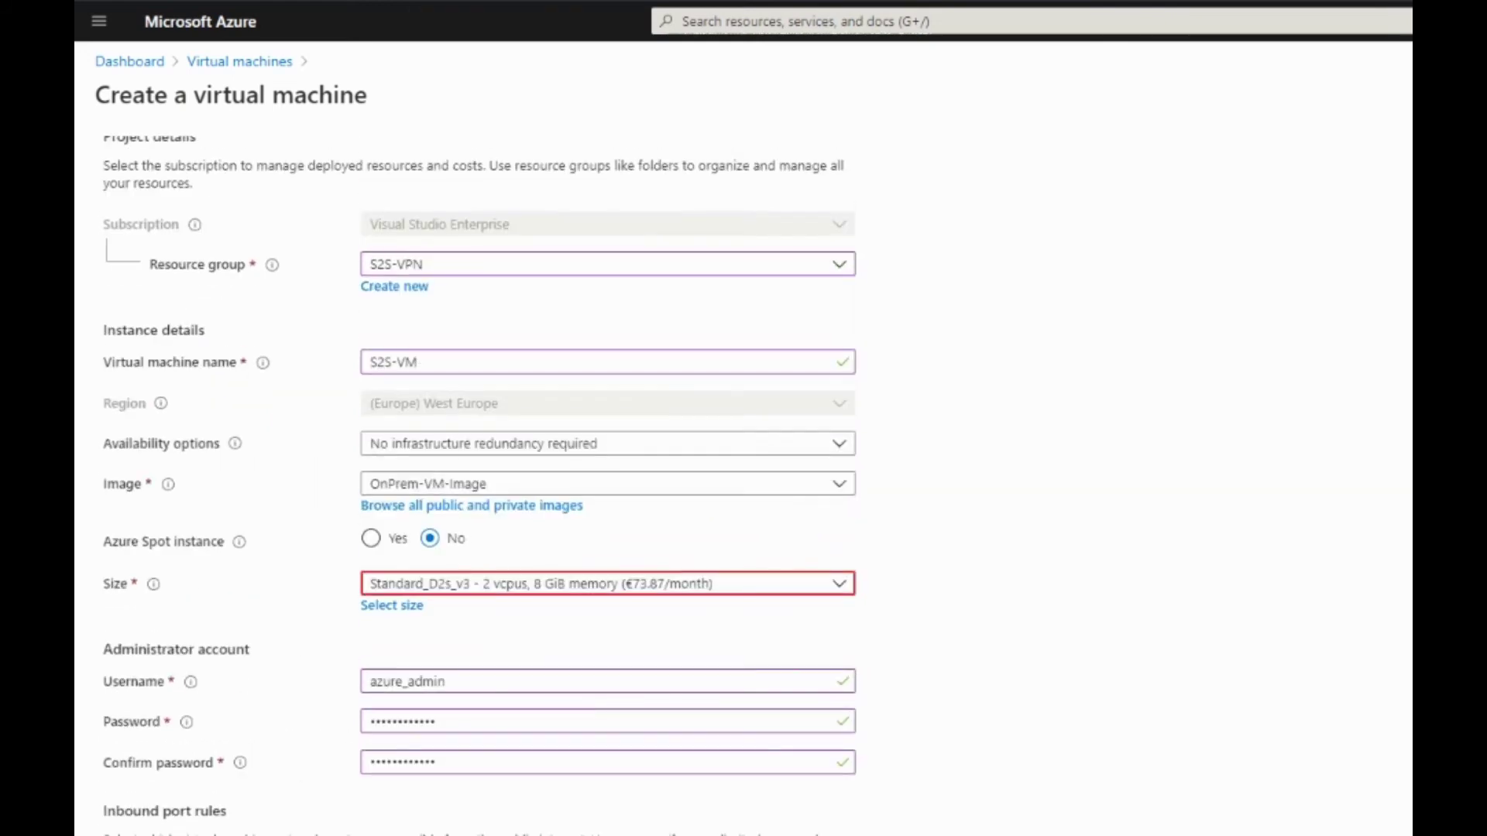
pyautogui.scroll(-5, 467, 815)
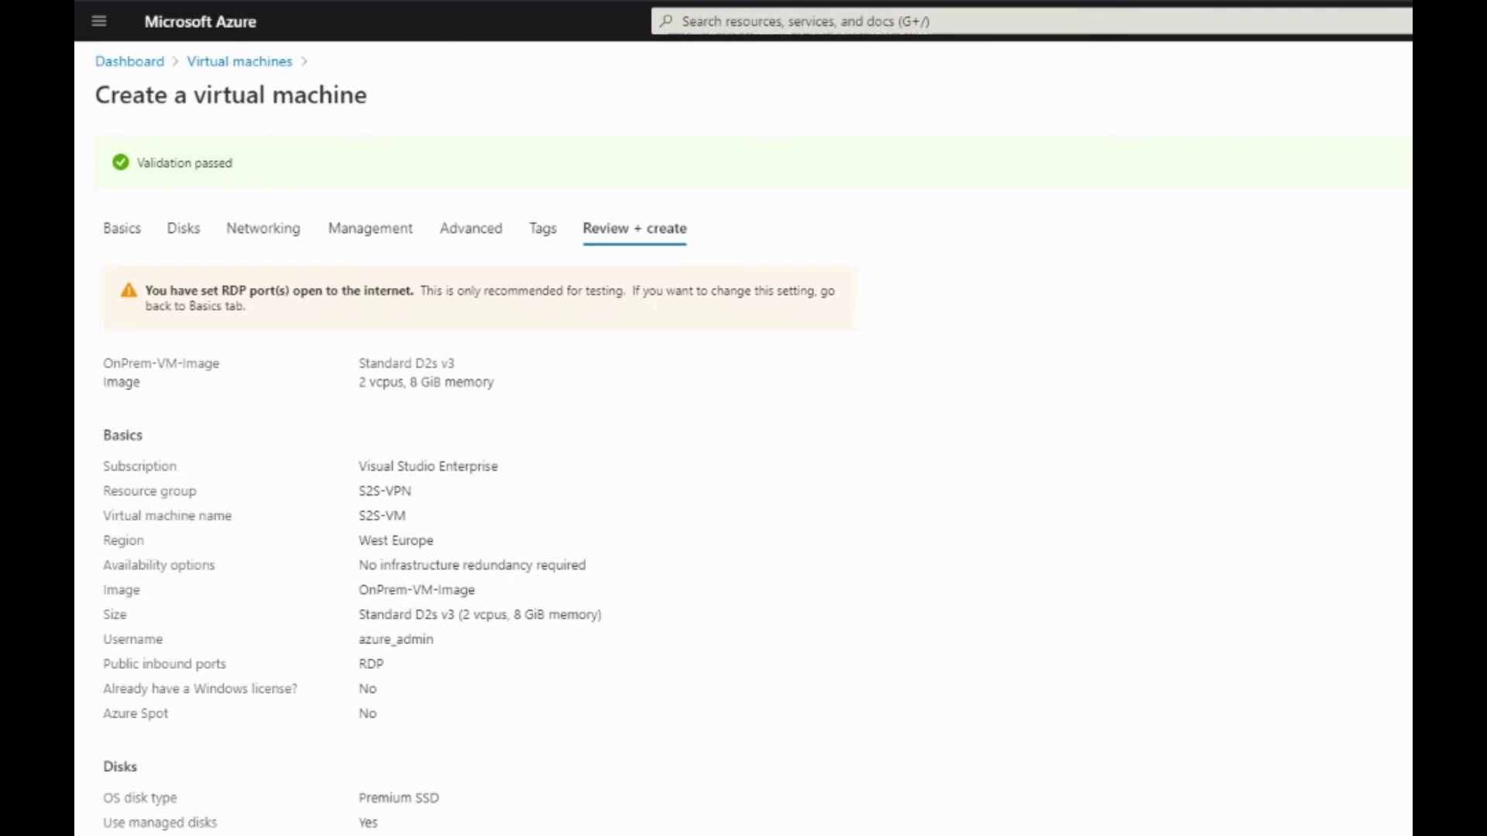
pyautogui.click(124, 833)
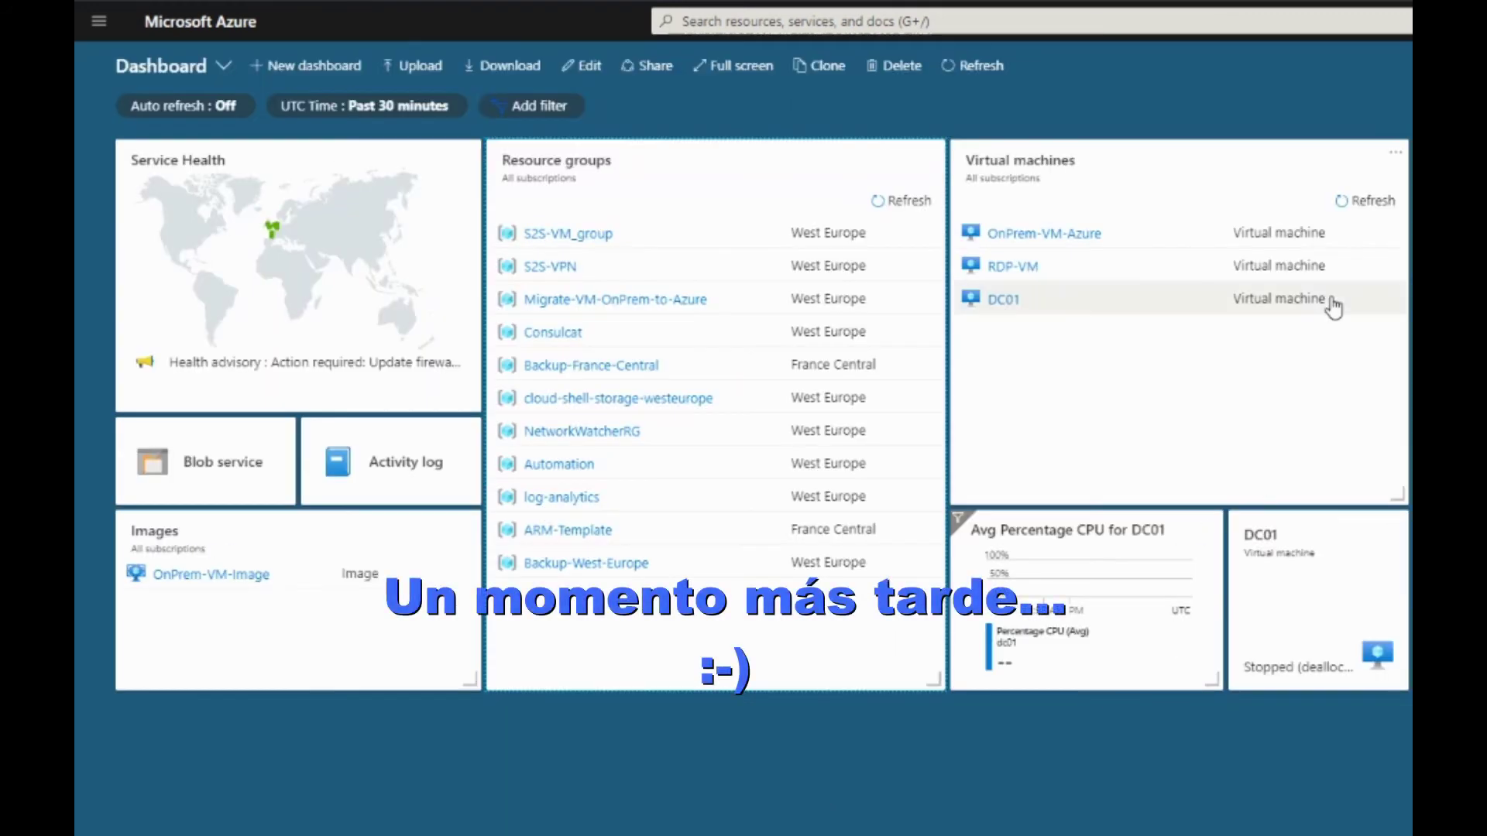
# Refresh the Virtual machines tile to show S2S-VM, then open the S2S-VPN resource group
pyautogui.click(1365, 203)
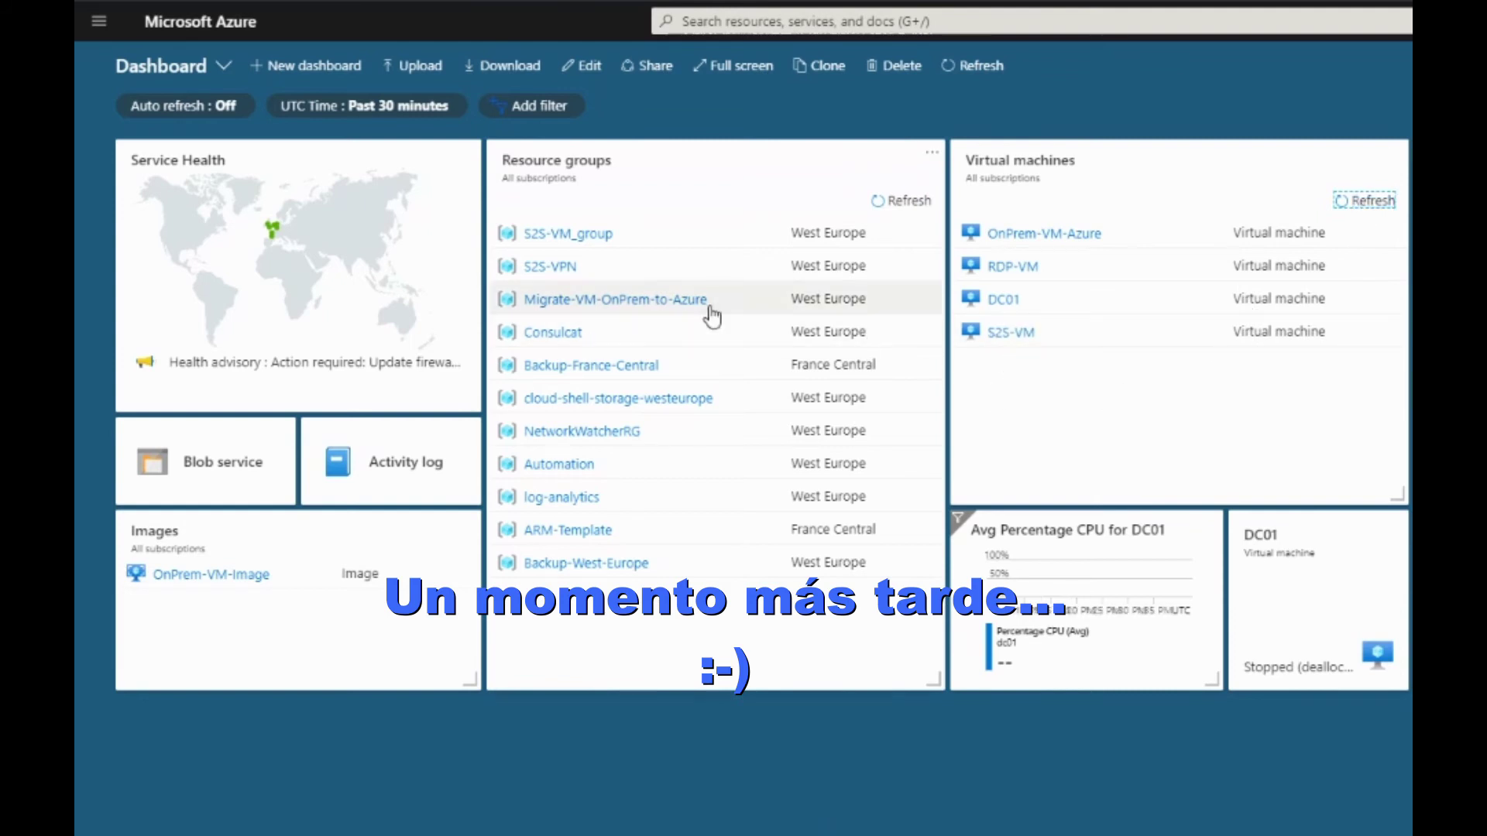
pyautogui.click(556, 268)
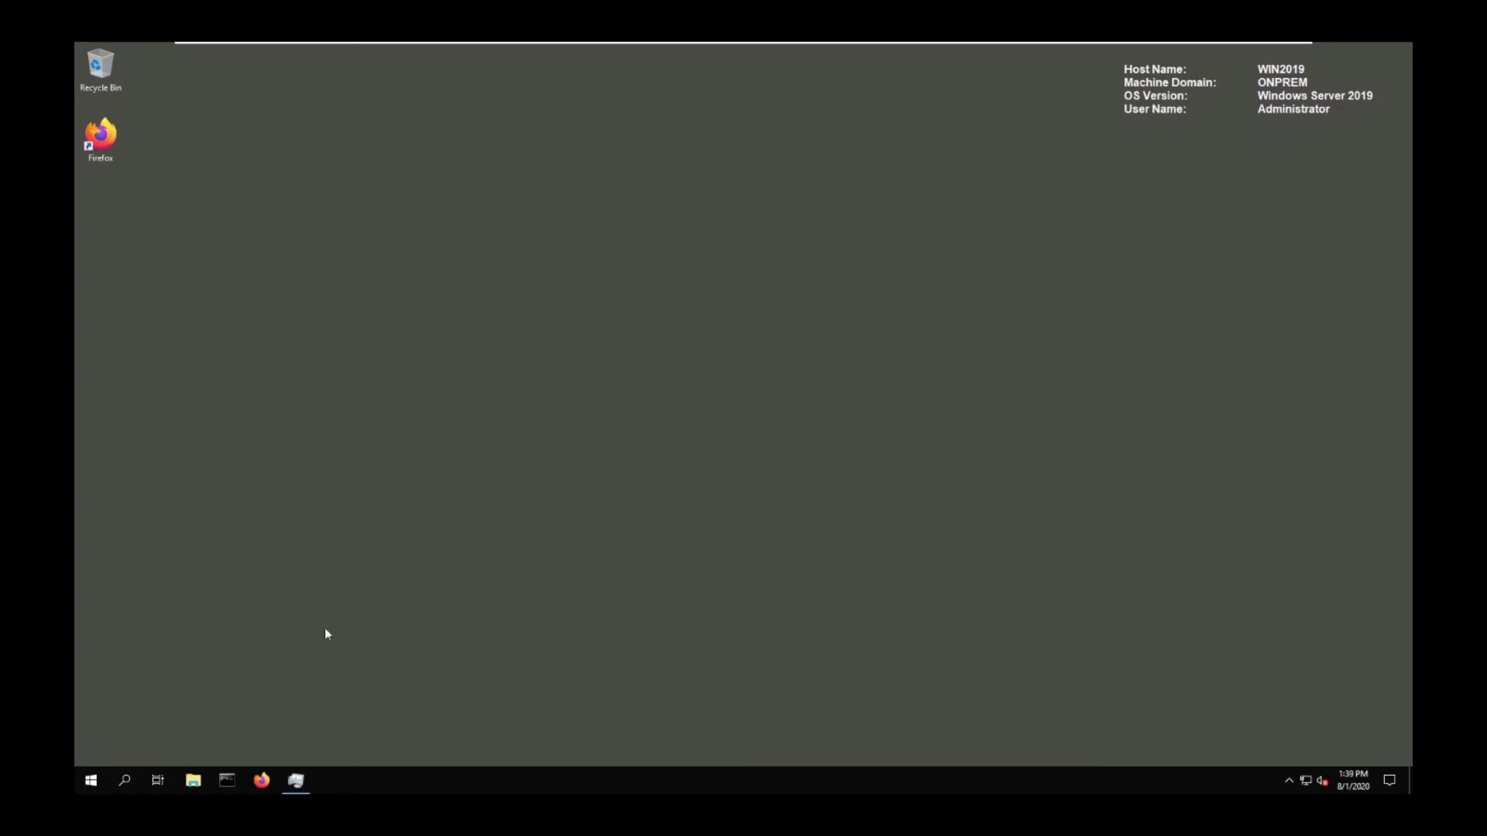
# Launch Routing and Remote Access and start Configure and Enable on WIN2019 (local)
pyautogui.click(91, 780)
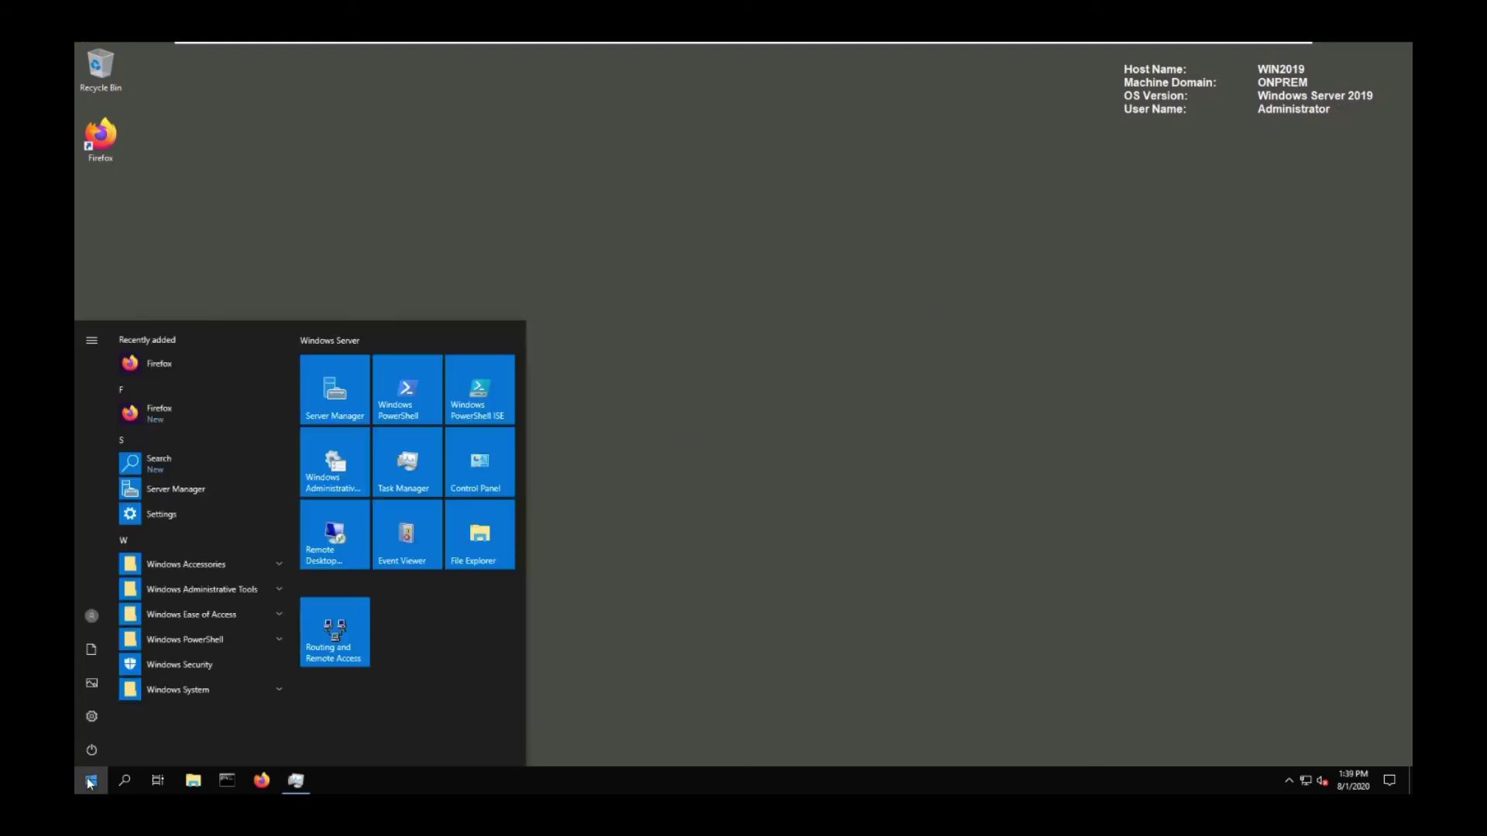
pyautogui.click(333, 629)
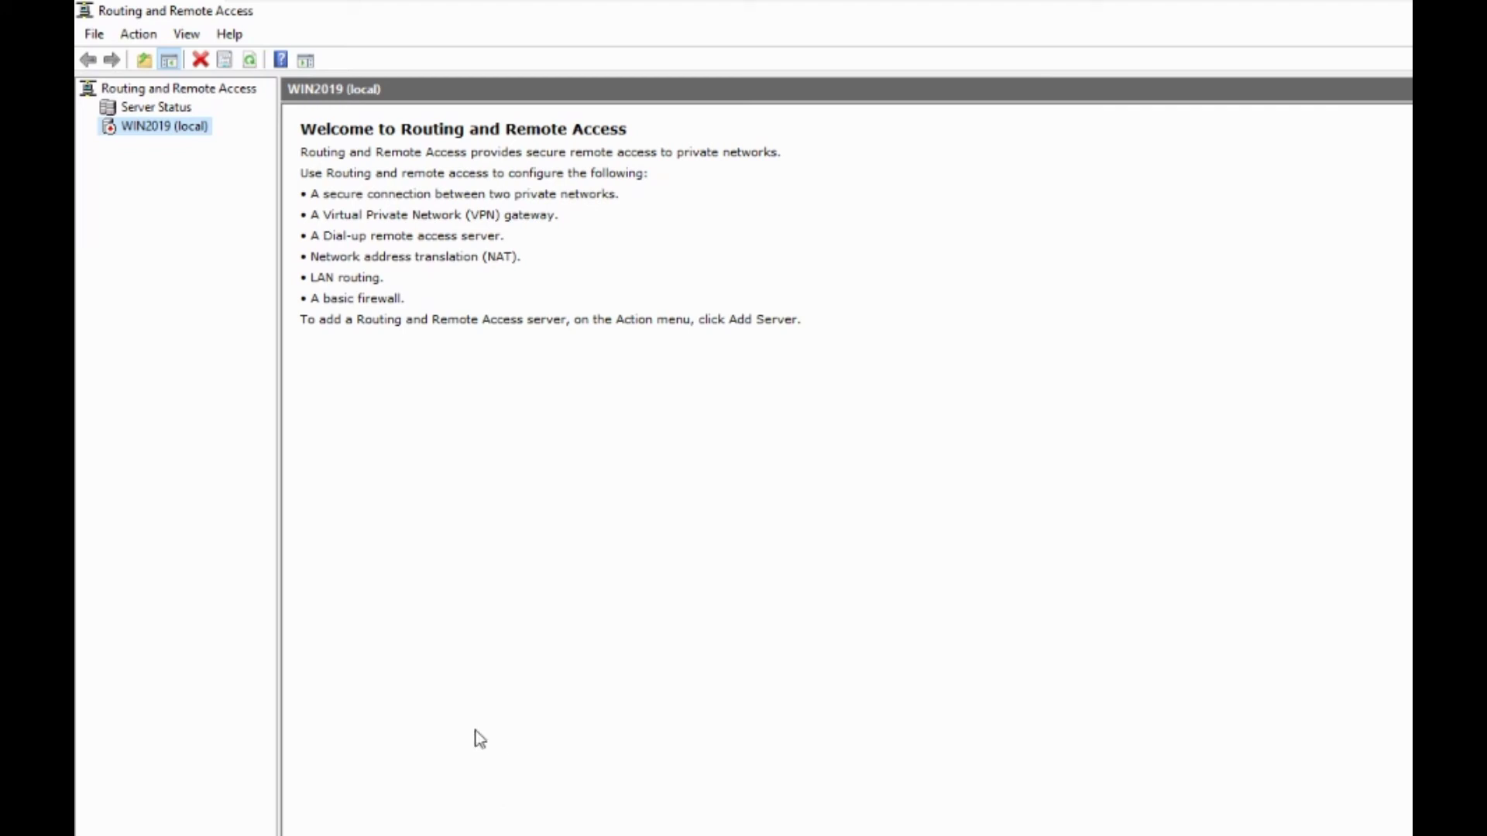
pyautogui.rightClick(155, 128)
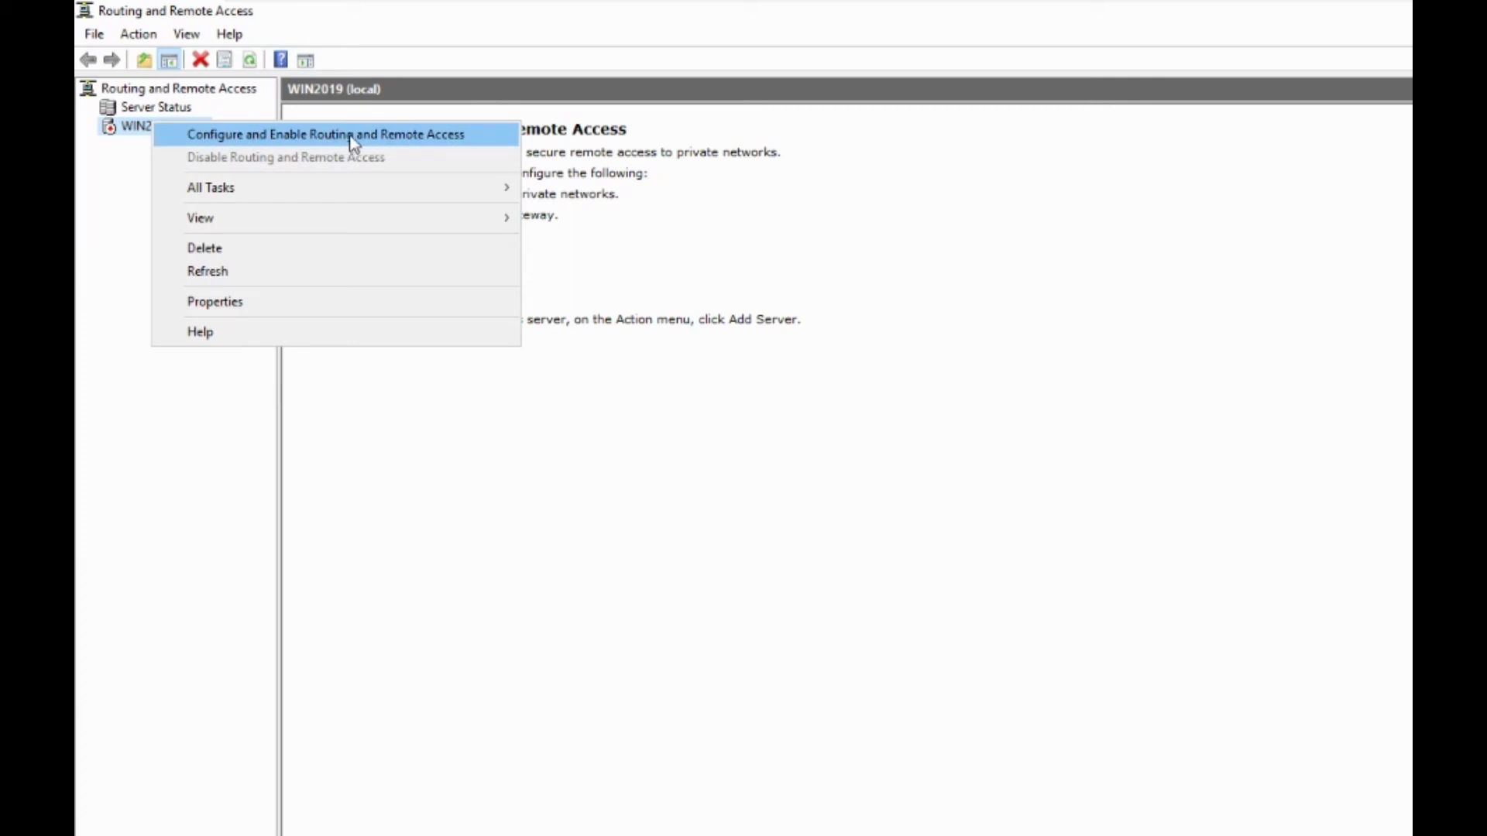
pyautogui.click(481, 138)
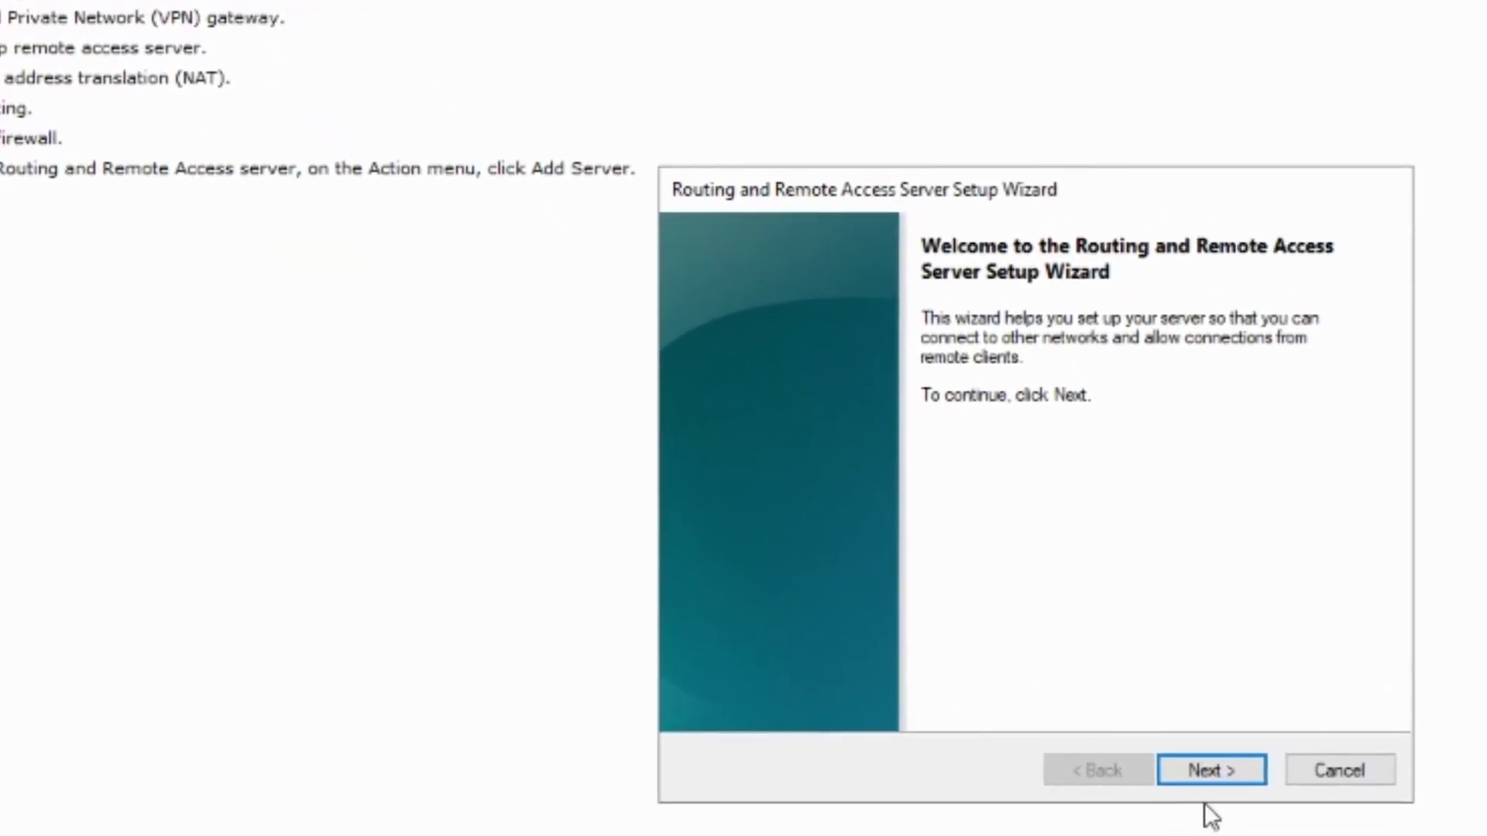
# Choose secure connection between two private networks, with demand-dial and automatic addressing, and start the service
pyautogui.click(1248, 768)
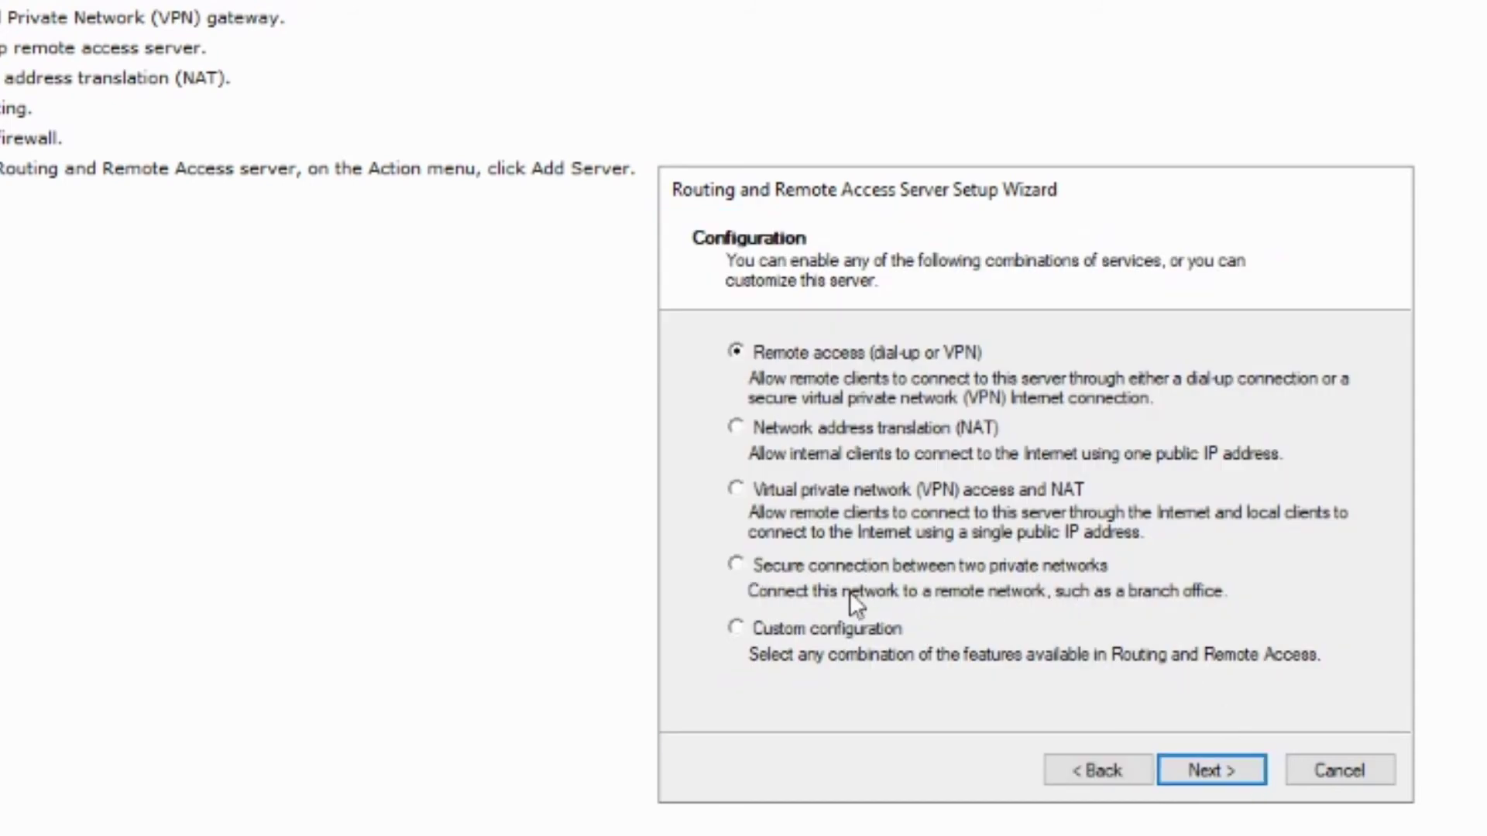
pyautogui.click(737, 563)
pyautogui.click(1252, 771)
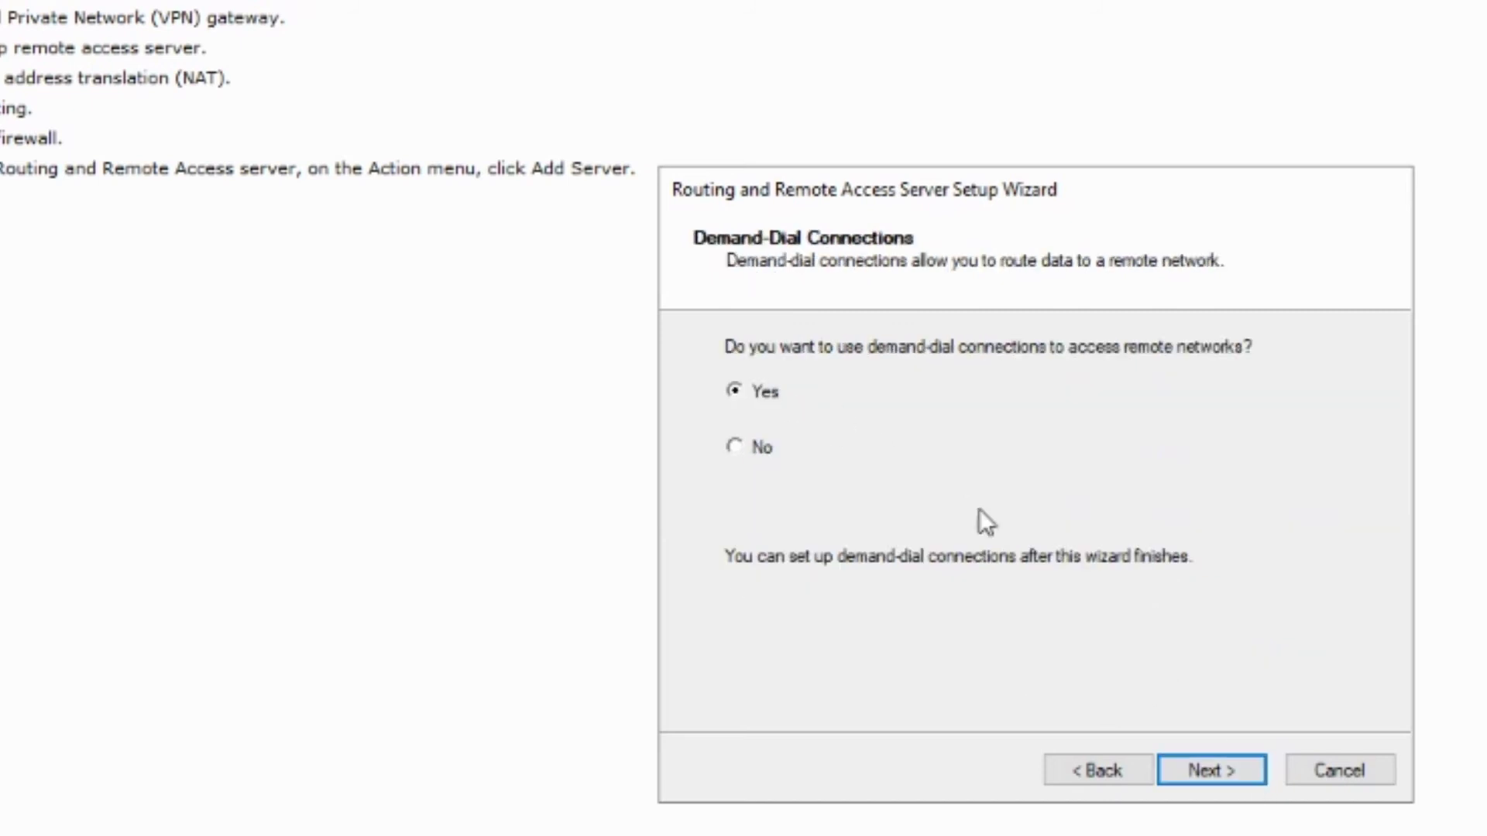
pyautogui.click(1239, 771)
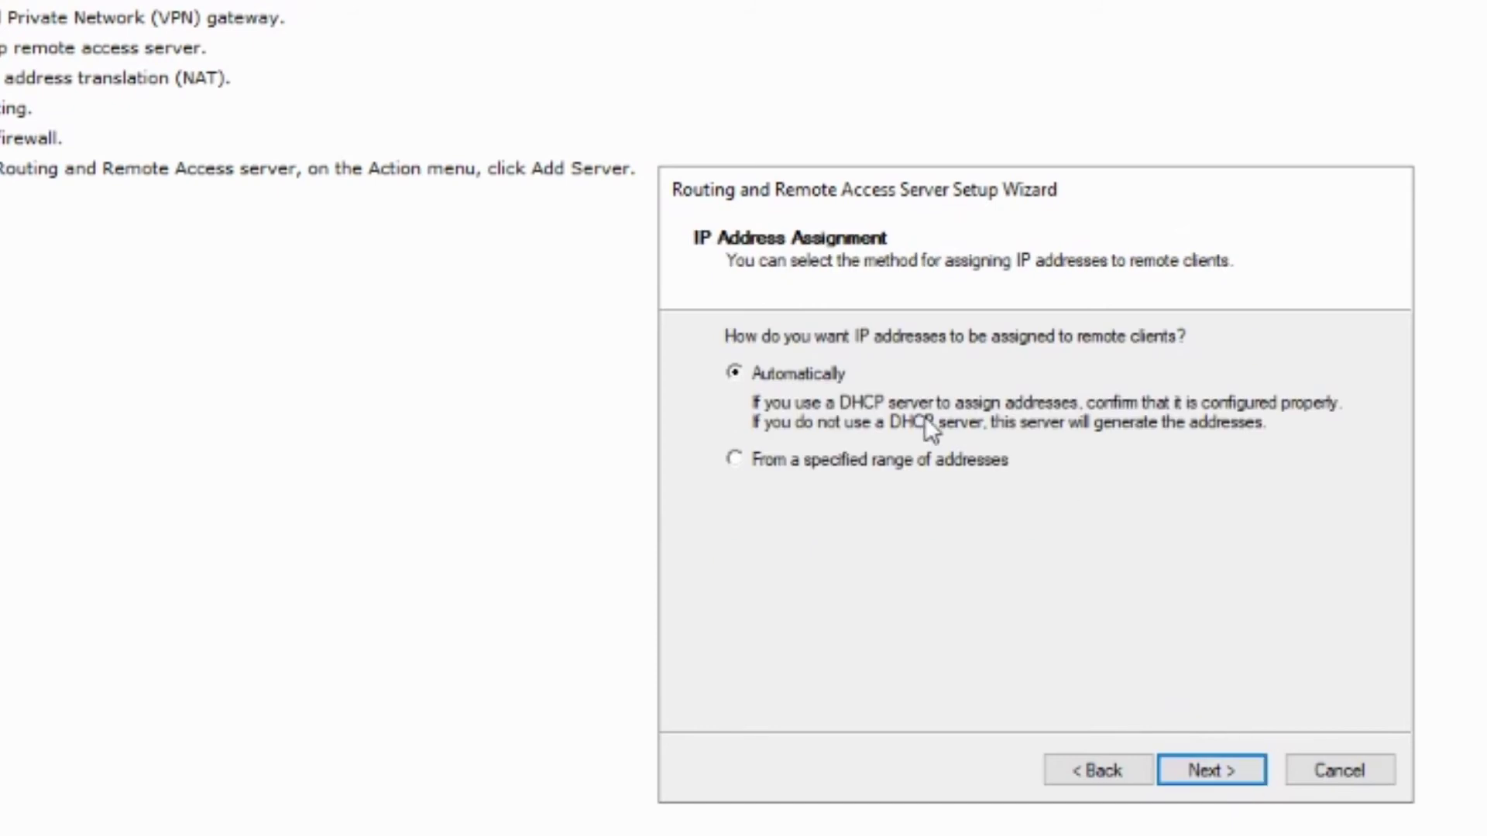
pyautogui.click(1253, 768)
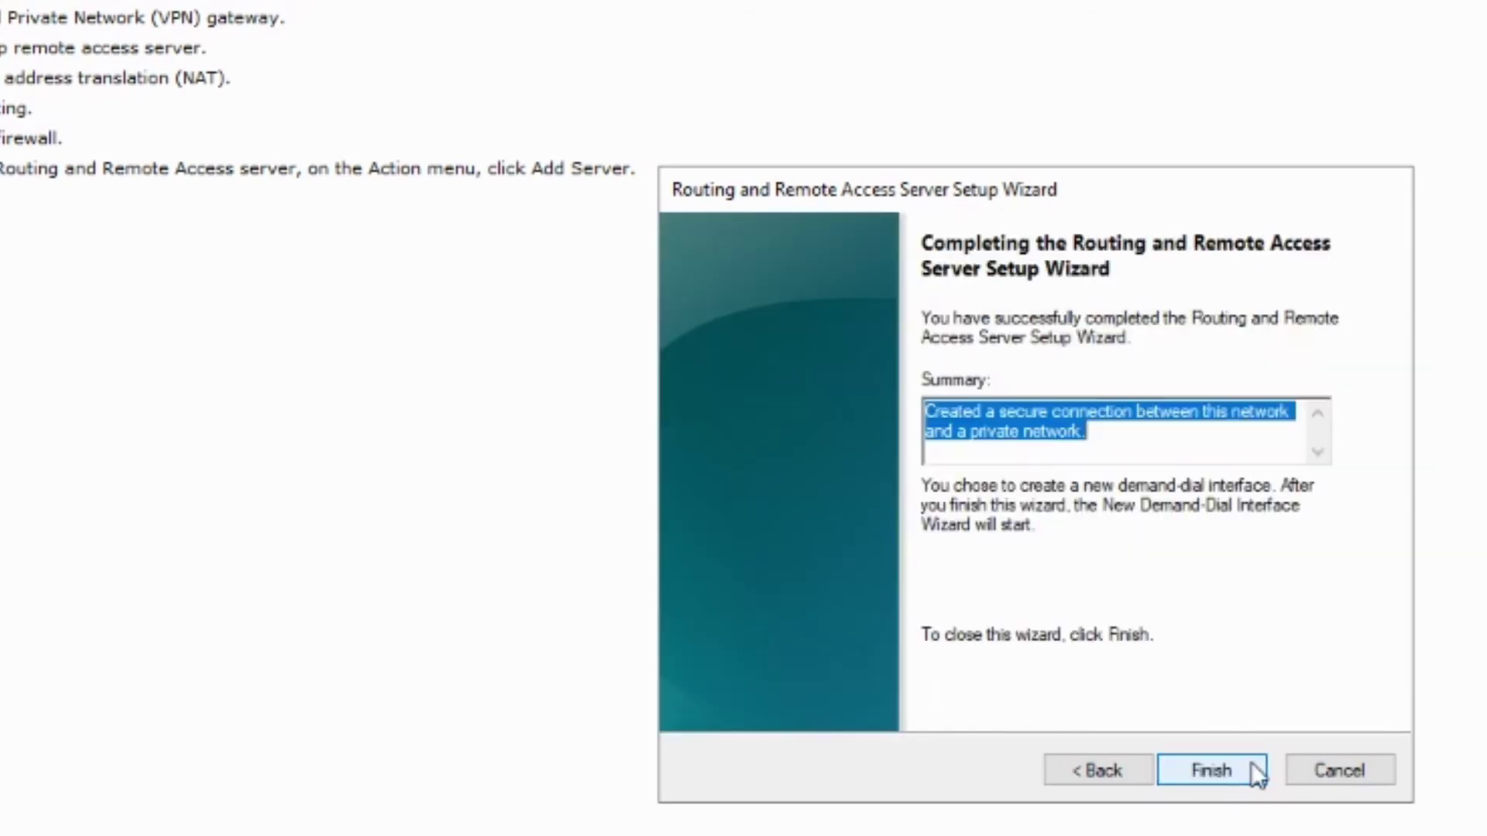
pyautogui.click(1252, 763)
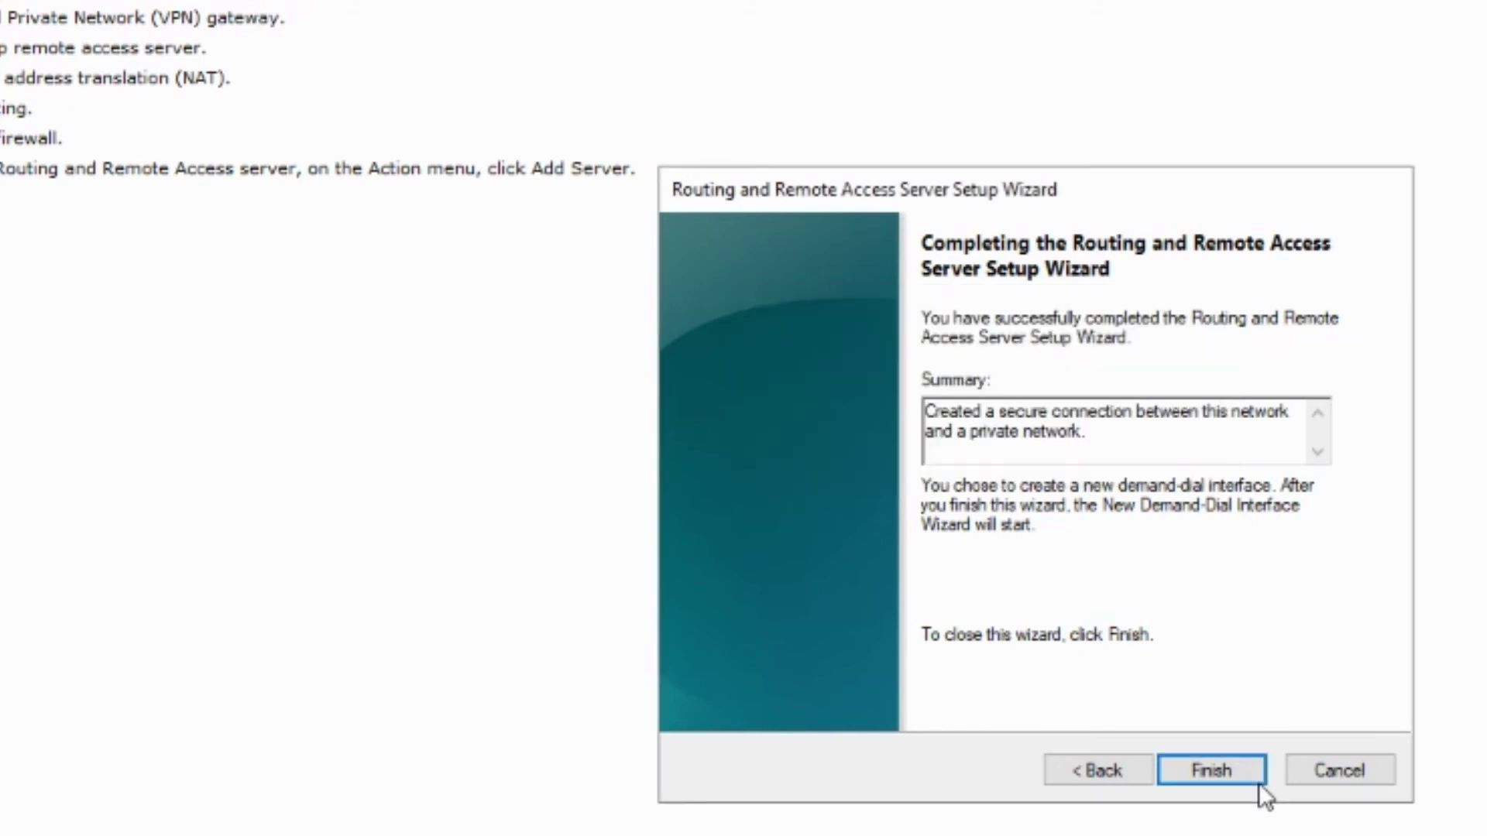
pyautogui.click(1256, 781)
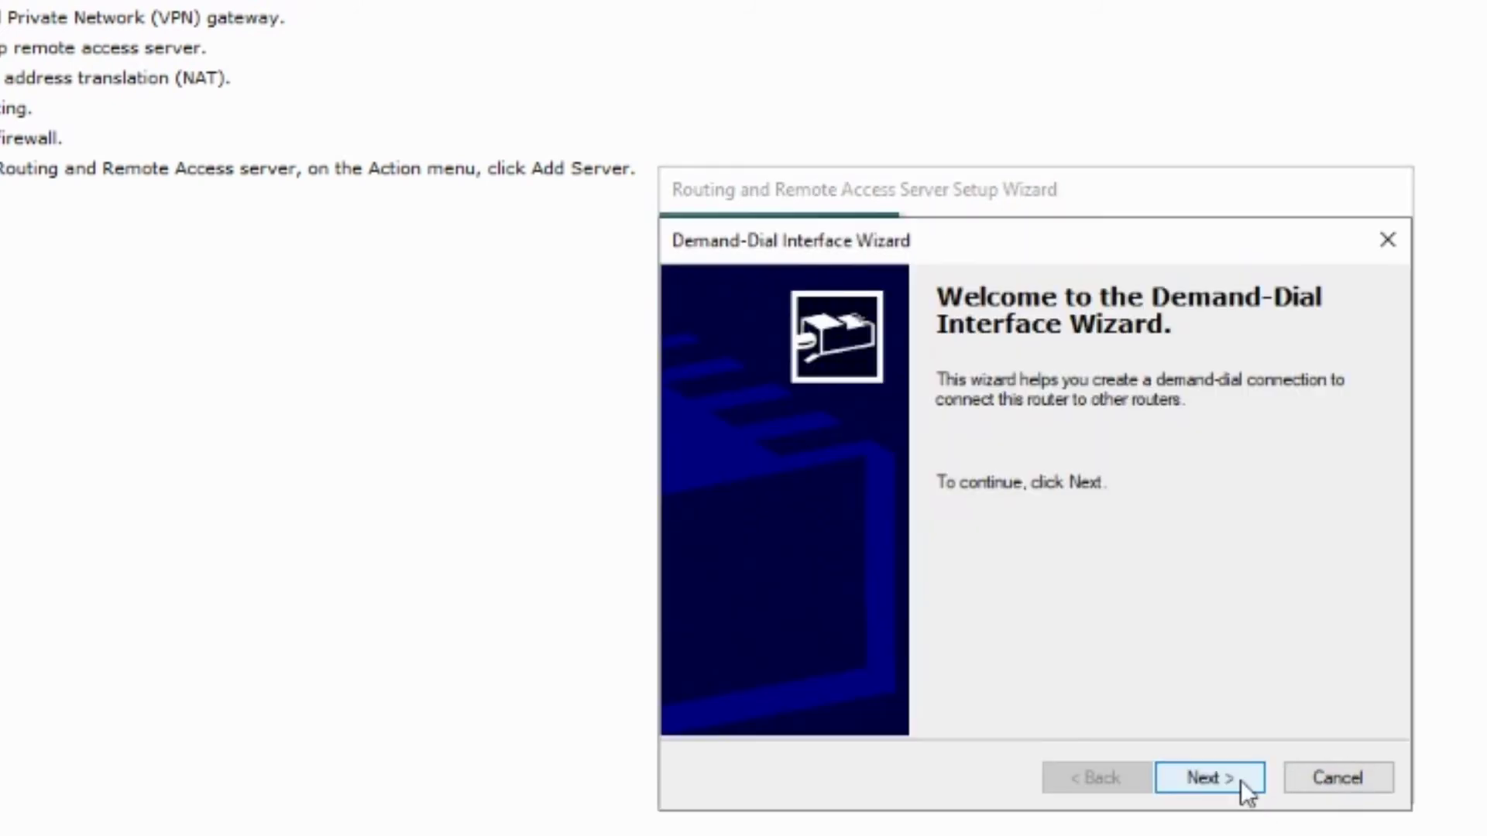
# Name the demand-dial interface S2S-VPN-to-Azure, keep the VPN connection type, and select IKEv2
pyautogui.click(1241, 781)
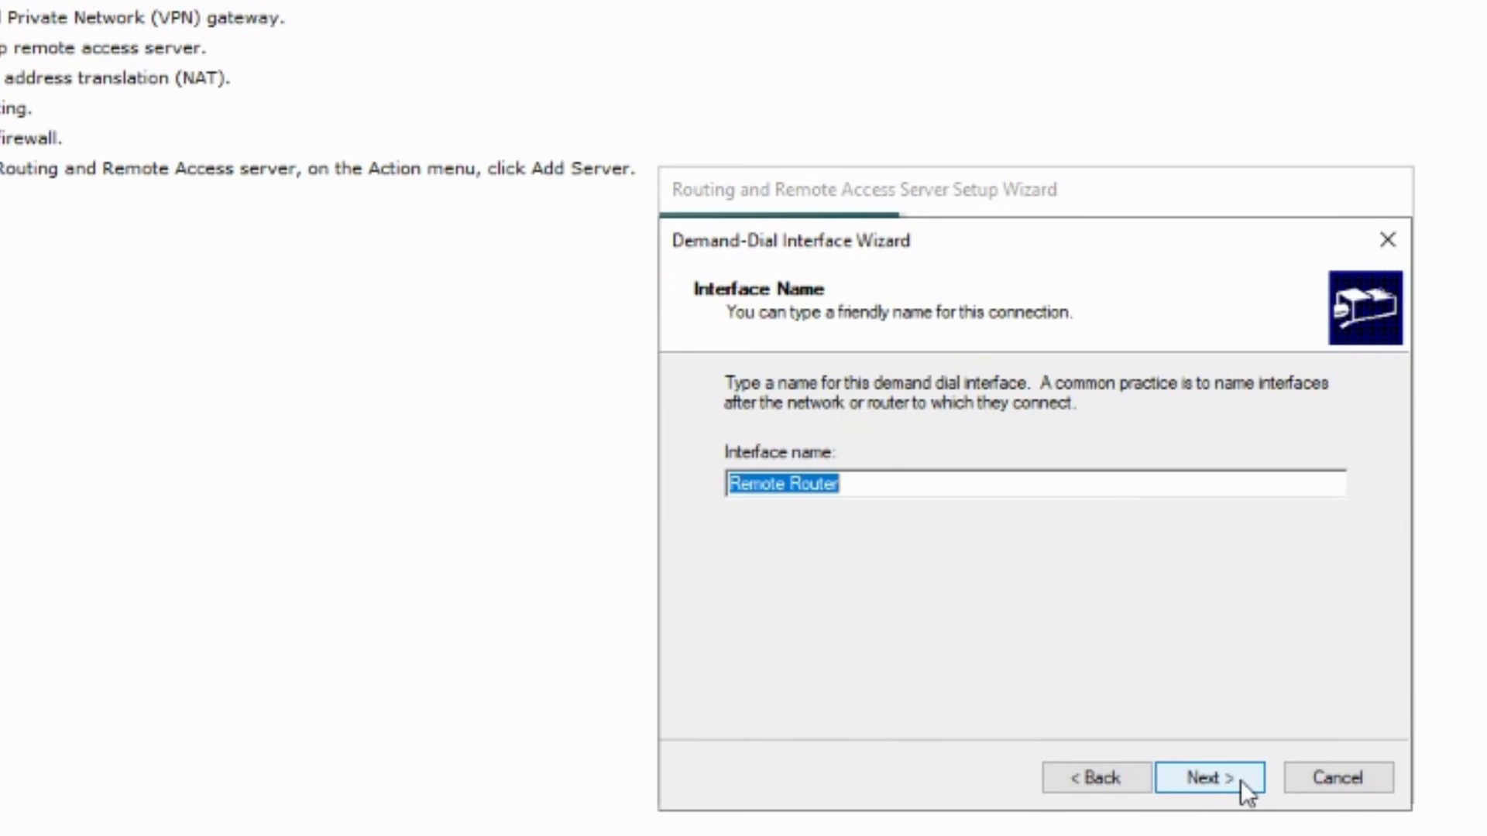
pyautogui.write('S2S')
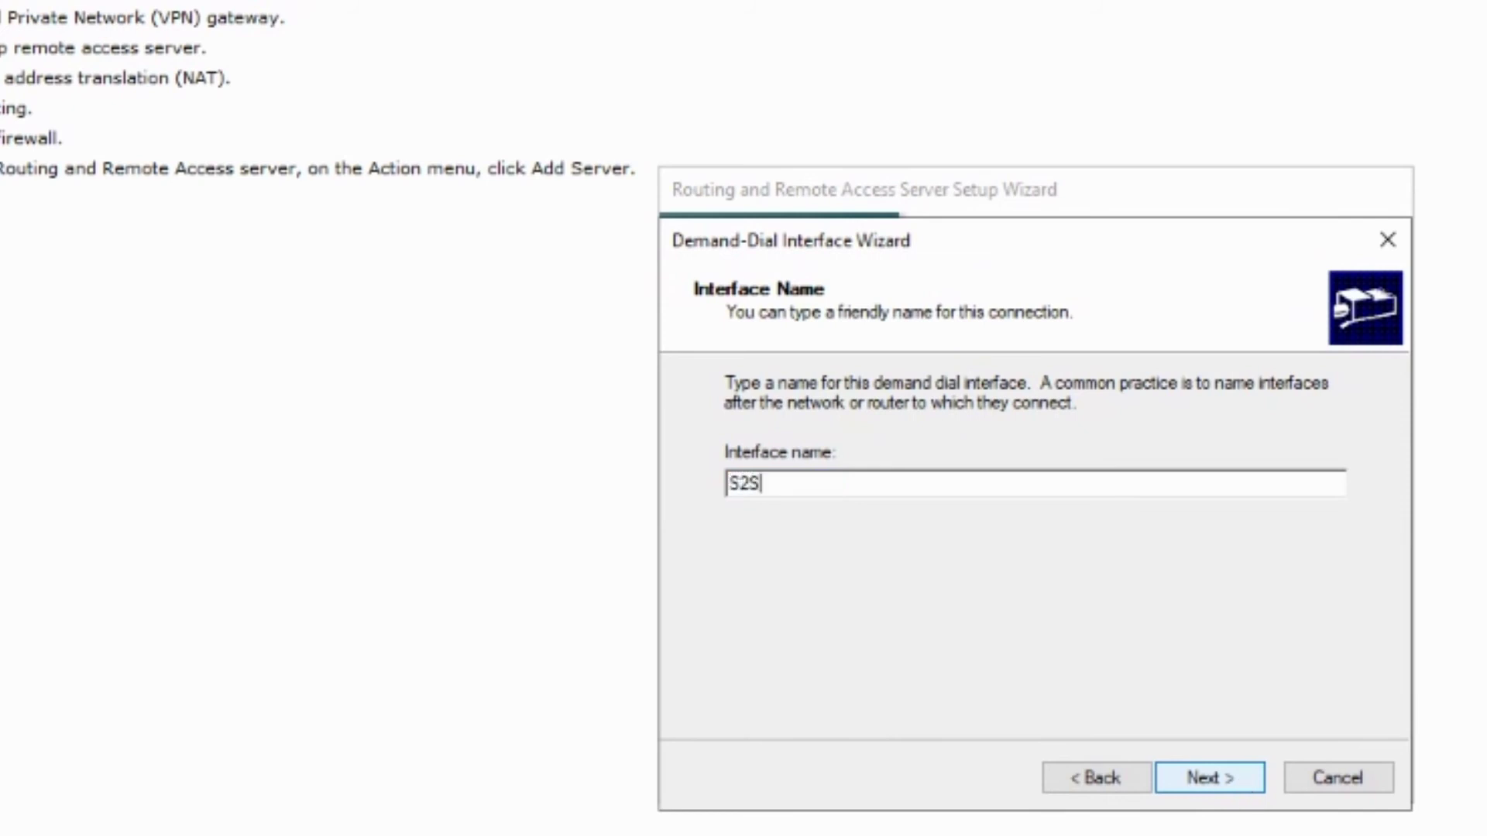
pyautogui.write('-VP')
pyautogui.press('BackSpace')
pyautogui.press('BackSpace')
pyautogui.write('-VPN-to-Azure')
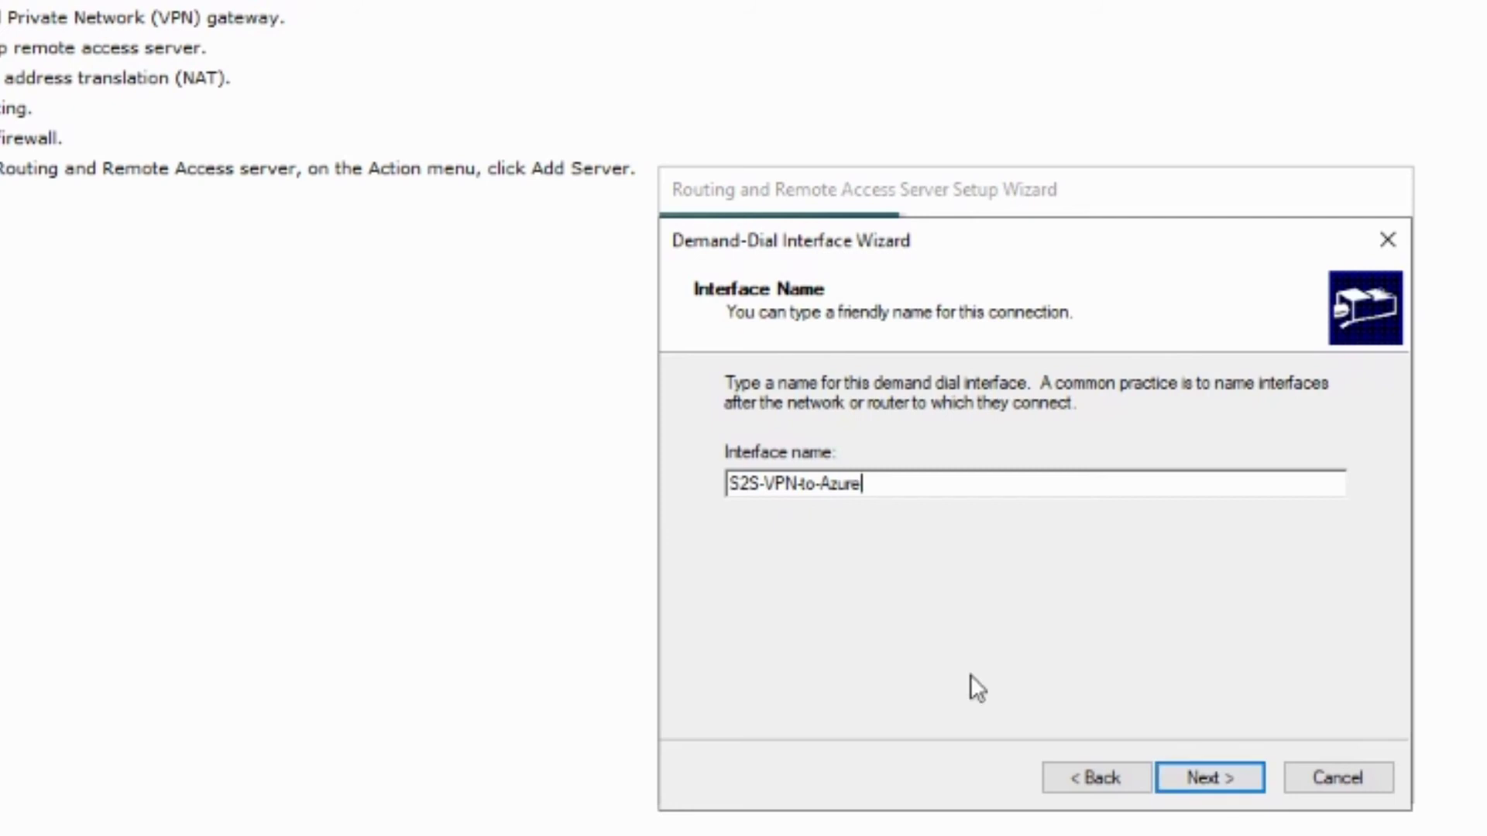
pyautogui.click(1239, 779)
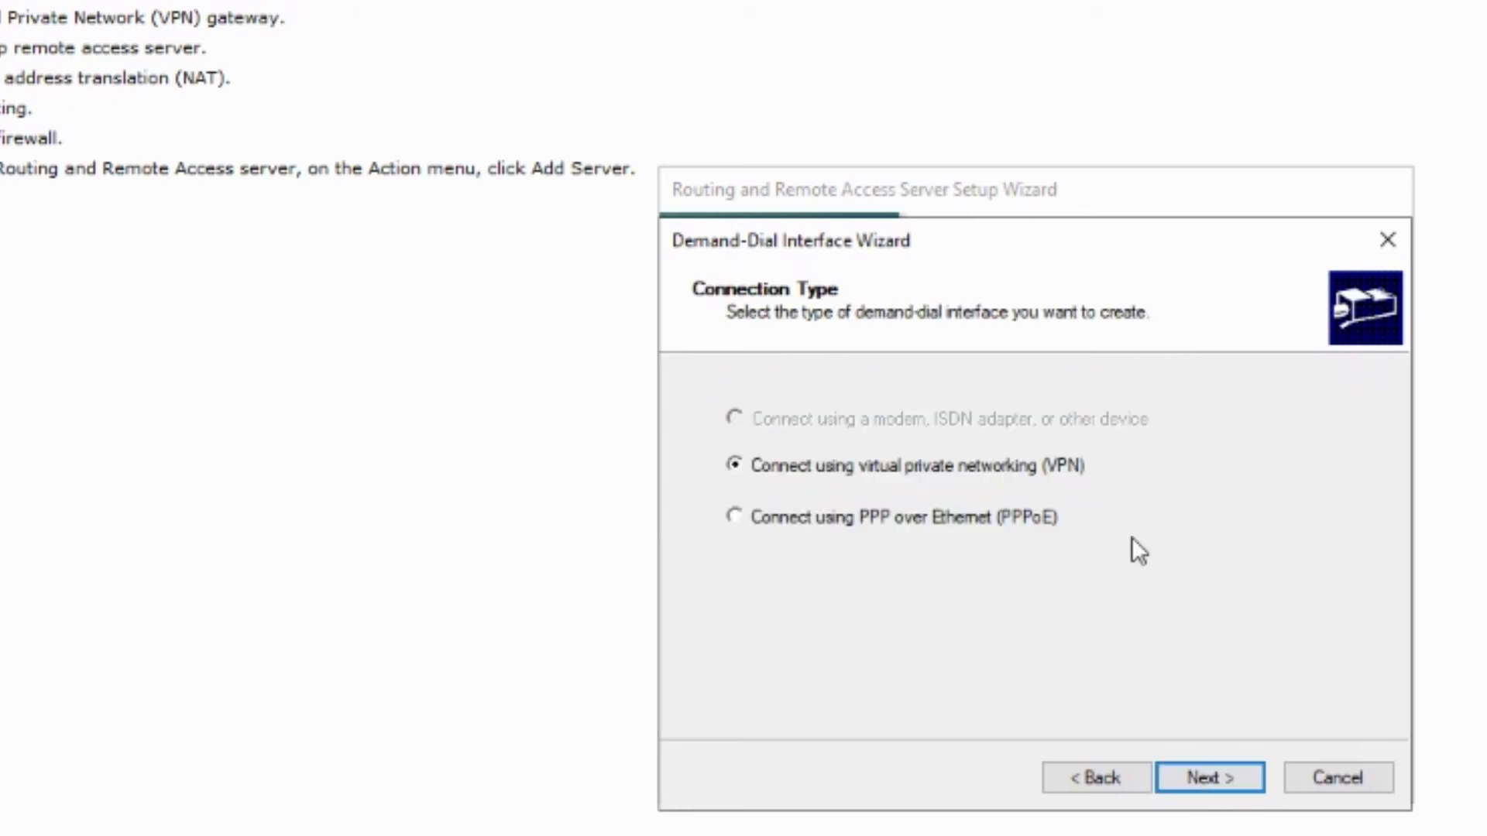
pyautogui.click(1215, 771)
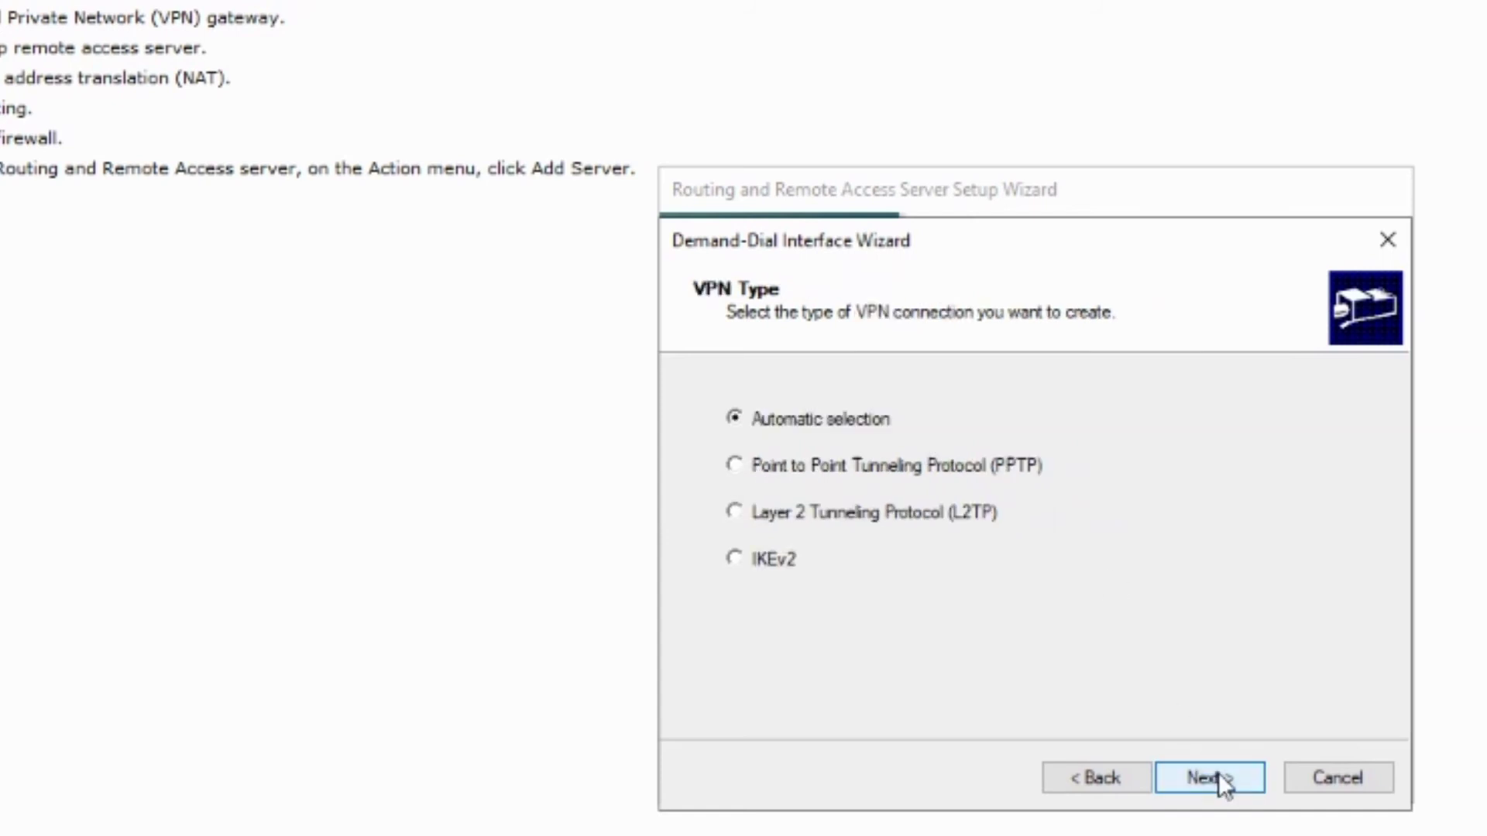
pyautogui.click(776, 559)
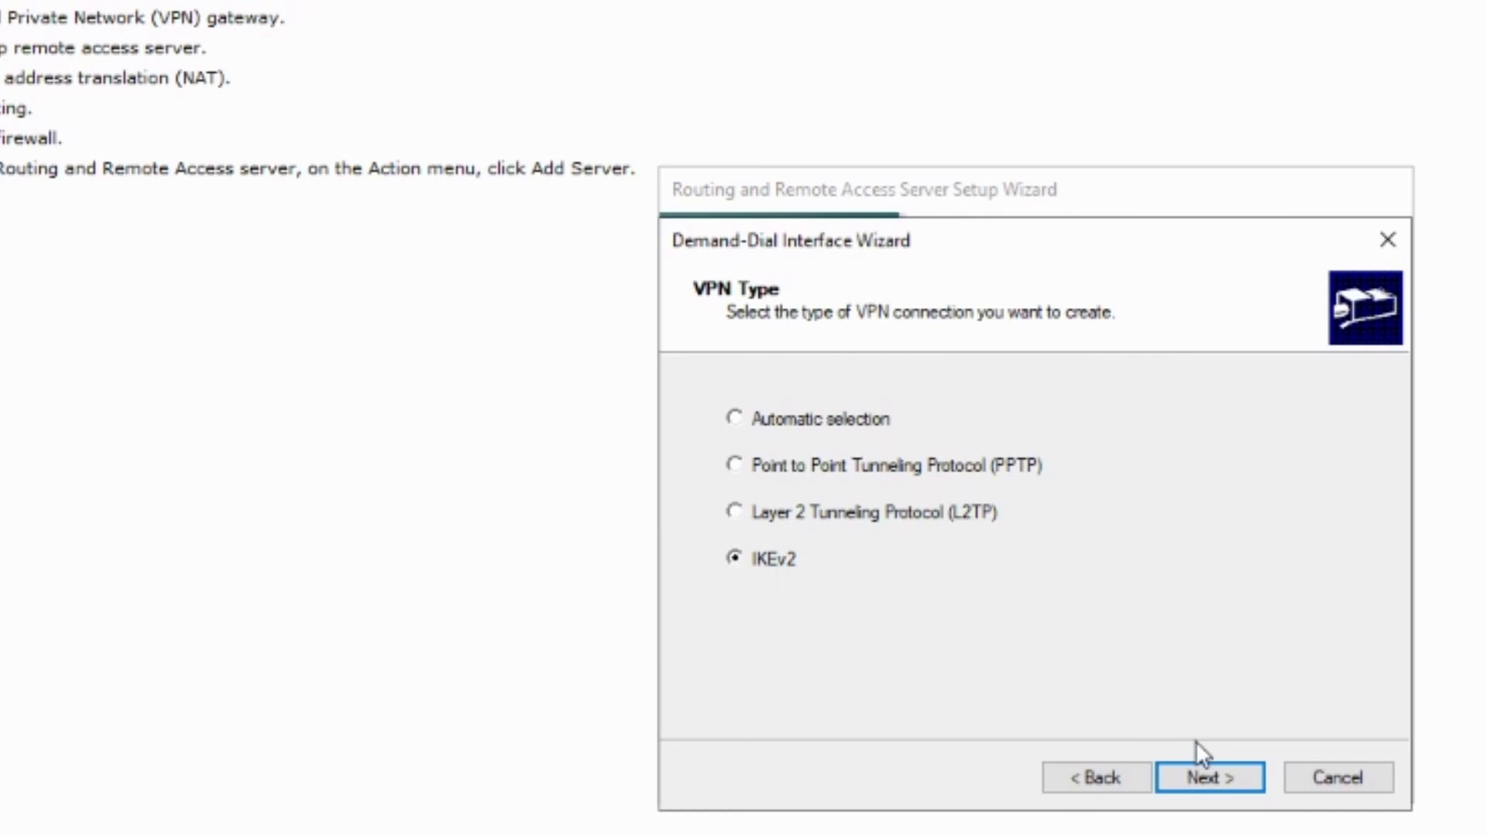
pyautogui.click(1249, 784)
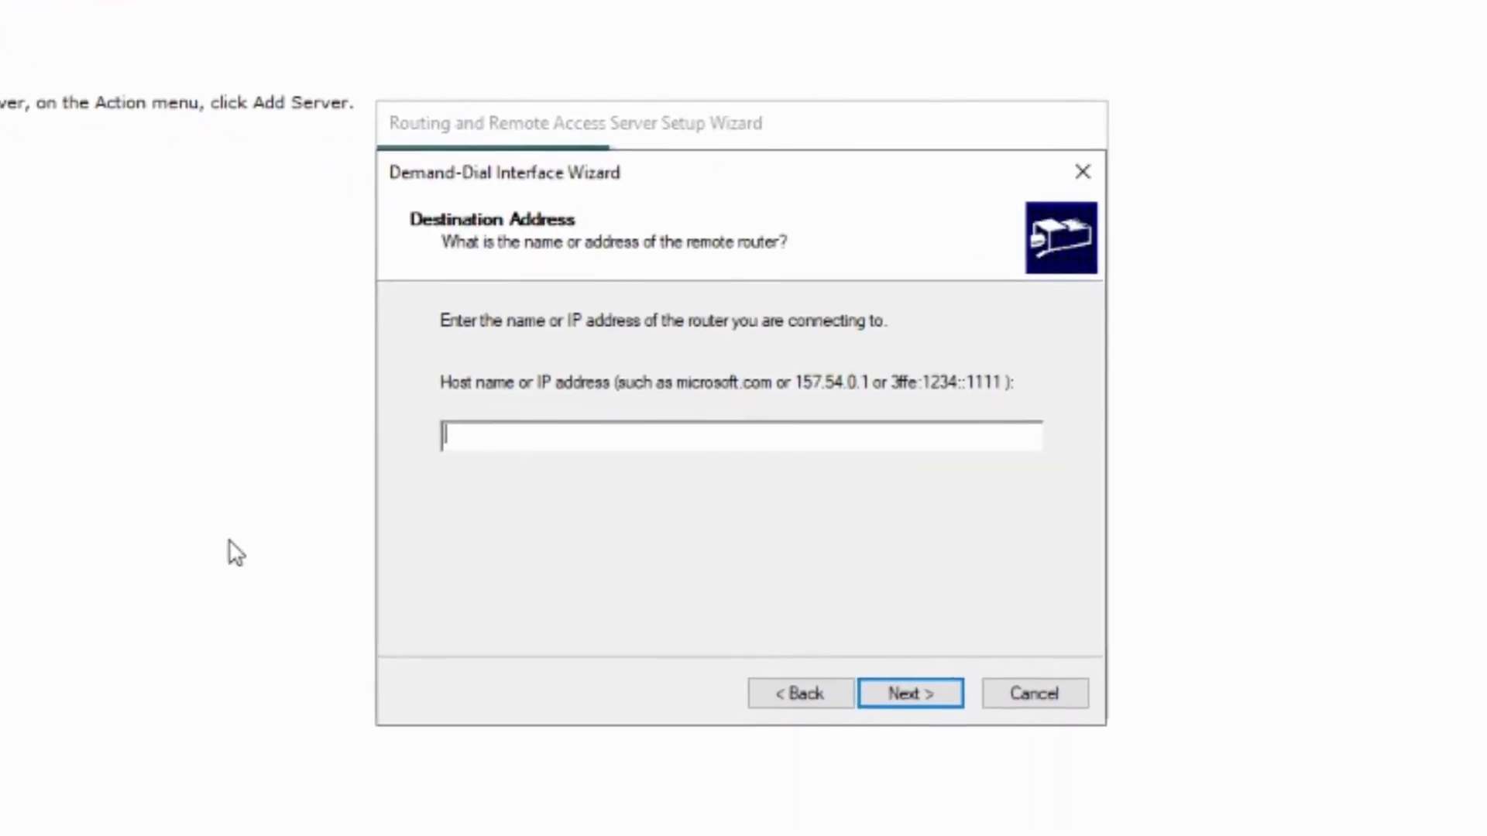
# Enter 13.94.169.236 as the remote router address and keep IP routing enabled
pyautogui.write('13.94.169.236')
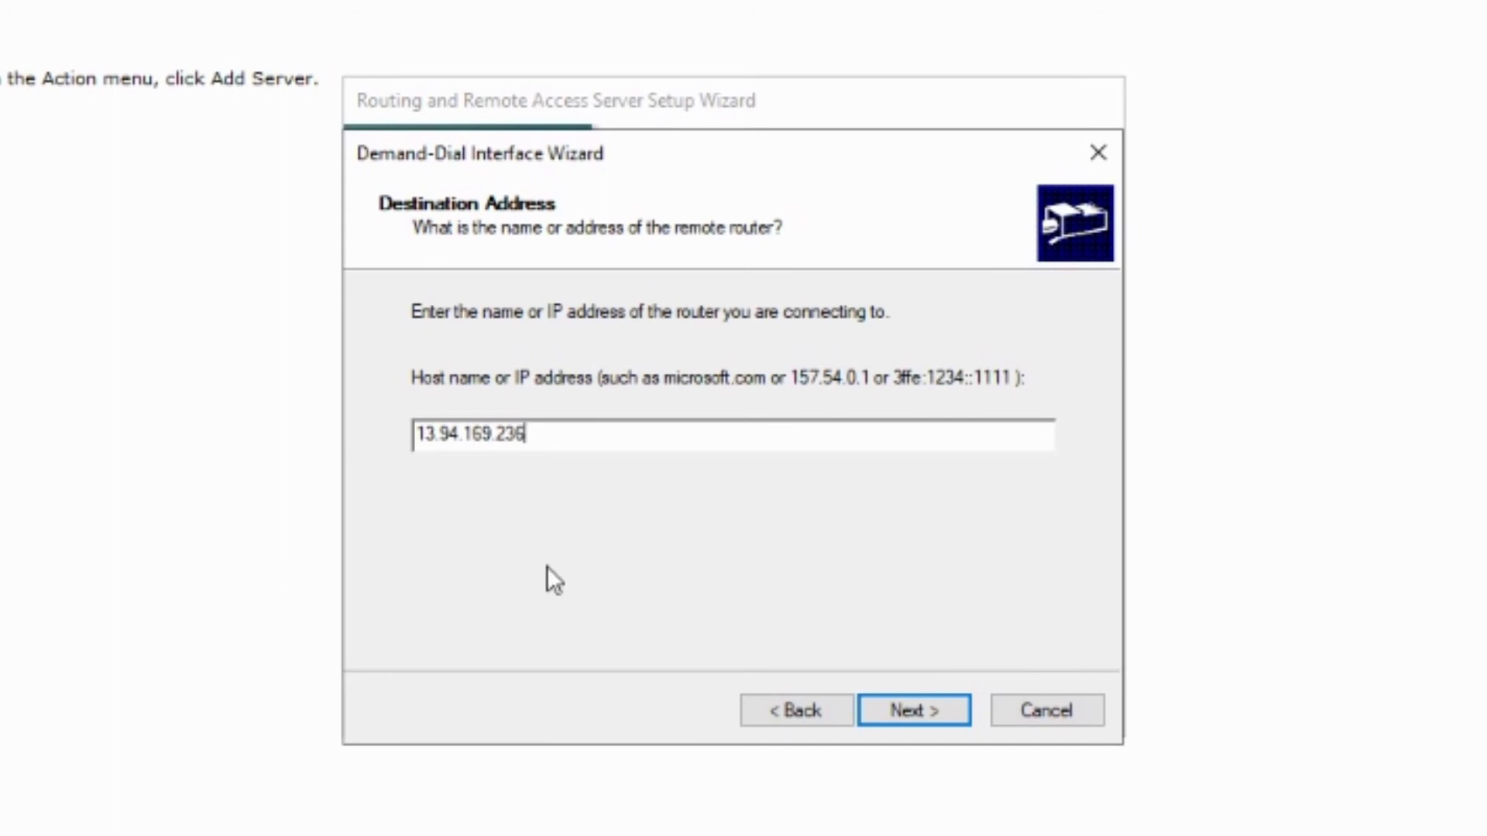
pyautogui.click(958, 713)
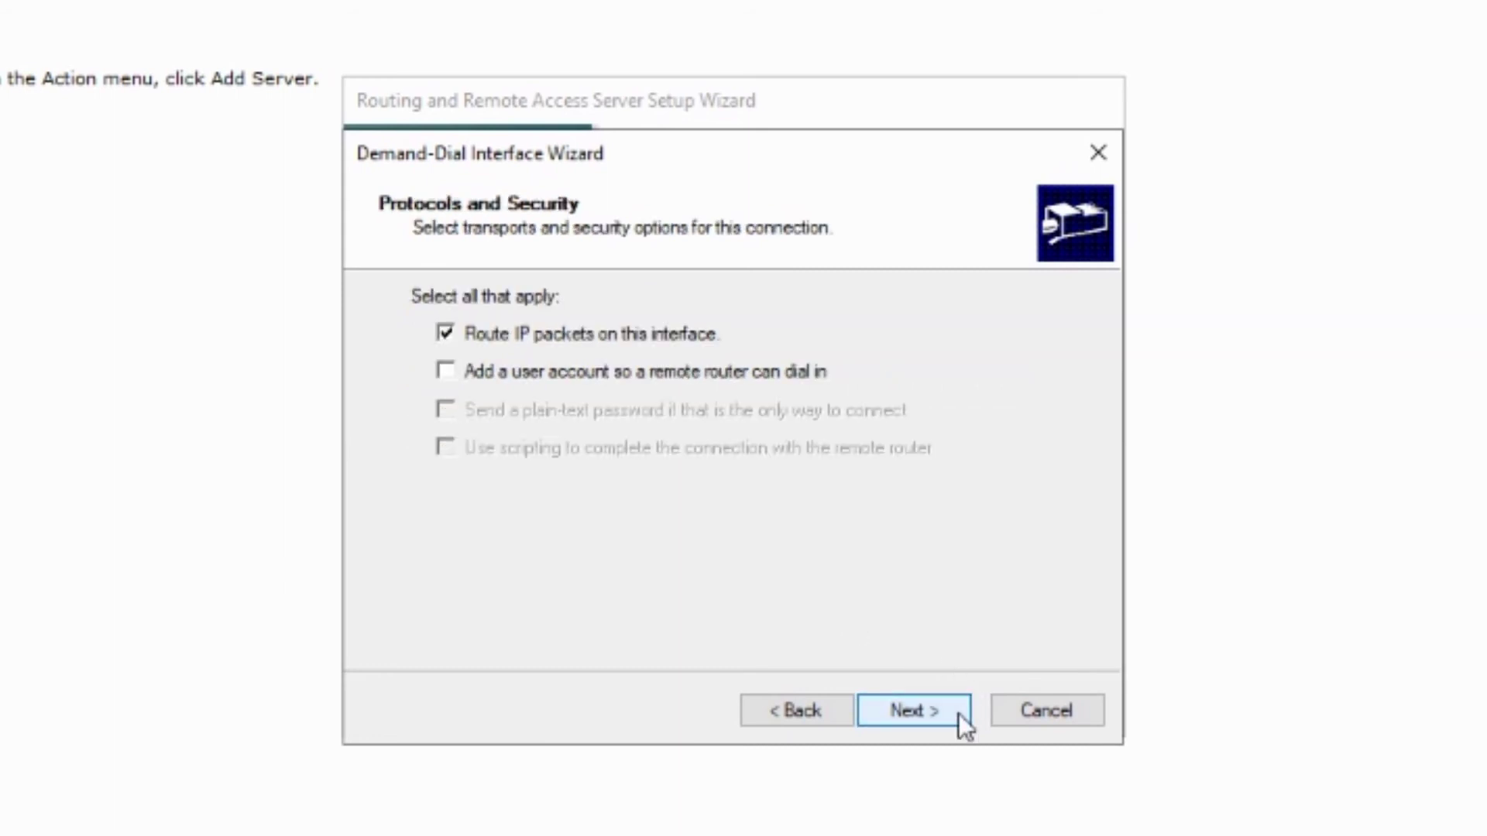
pyautogui.click(959, 713)
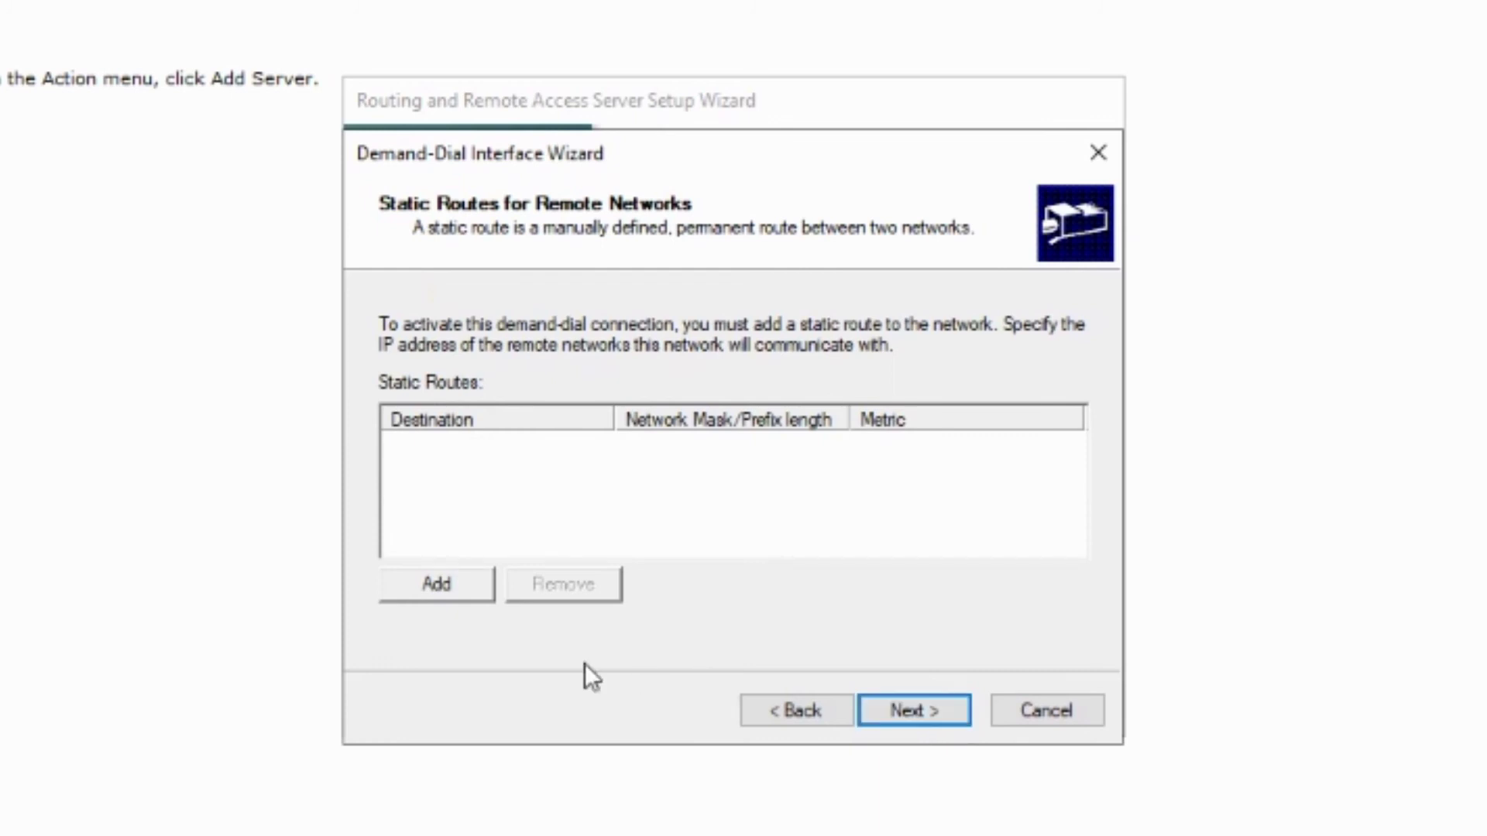
# Add static route 10.0.0.0 / 255.255.0.0 with metric 24 and finish the wizard
pyautogui.click(446, 587)
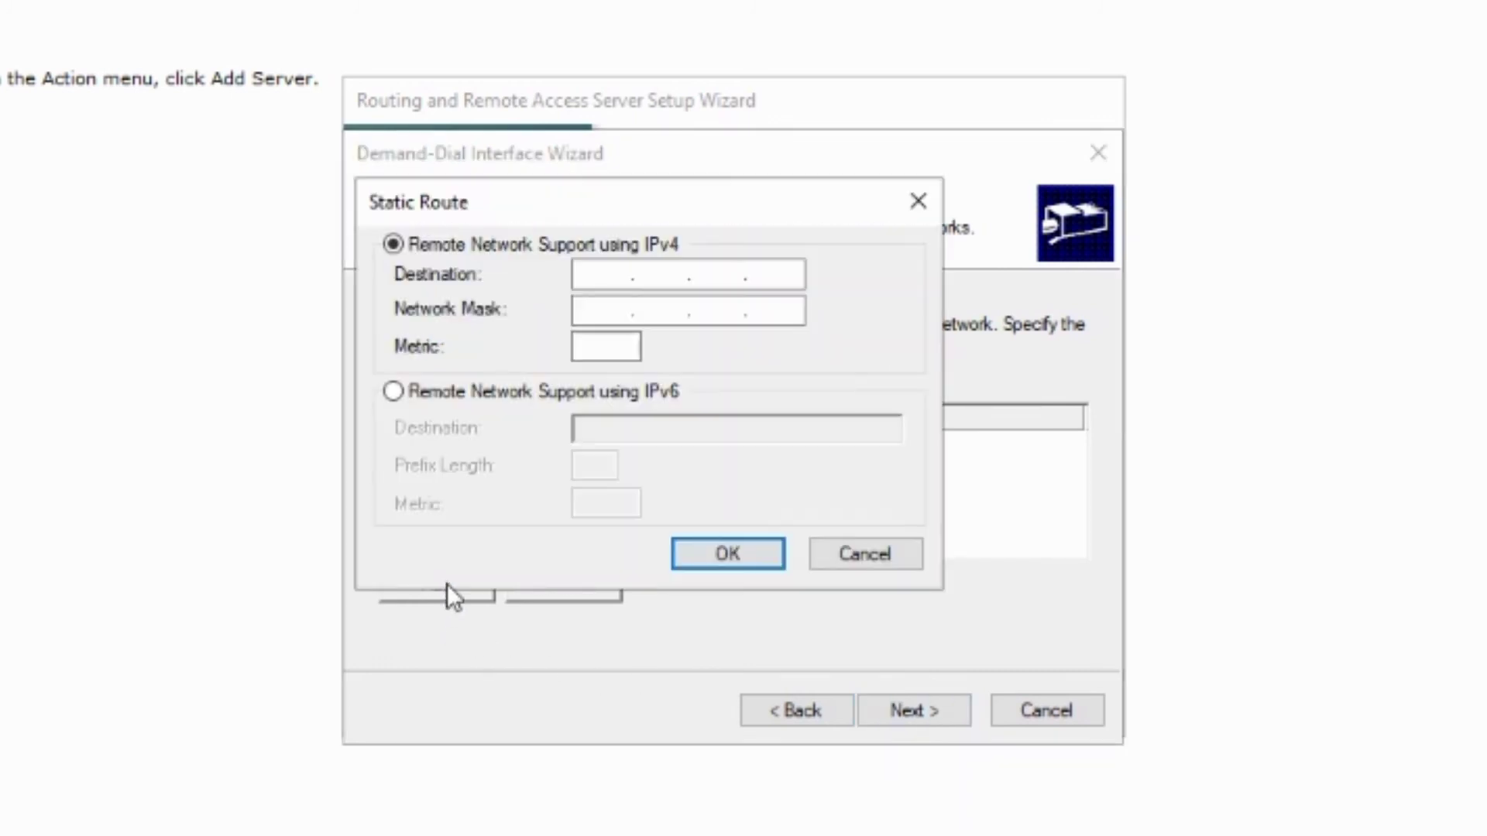
pyautogui.click(599, 274)
pyautogui.write('10.0.0.0')
pyautogui.click(605, 310)
pyautogui.write('255.')
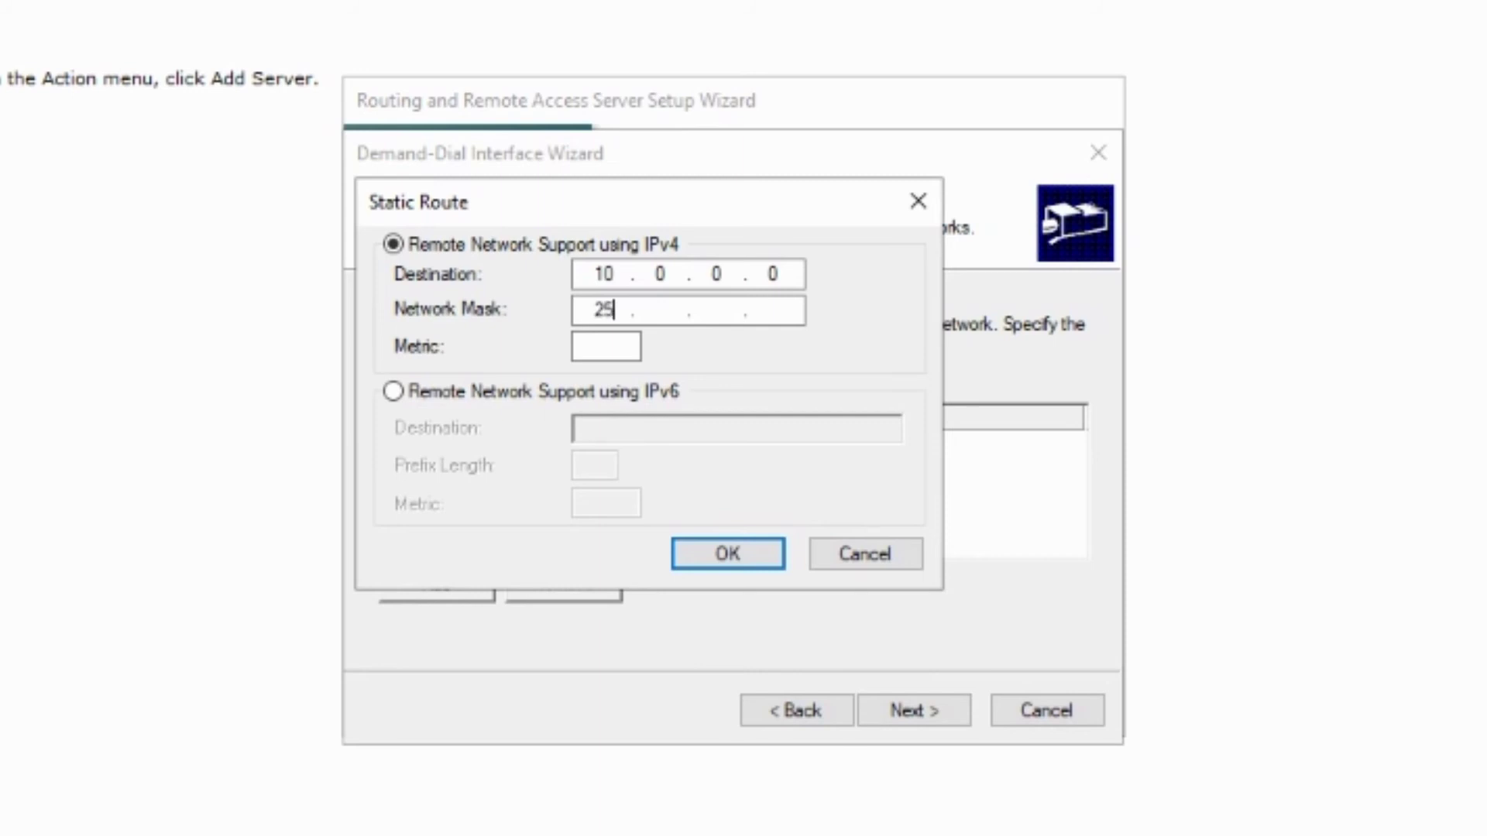
pyautogui.write('255.0.0')
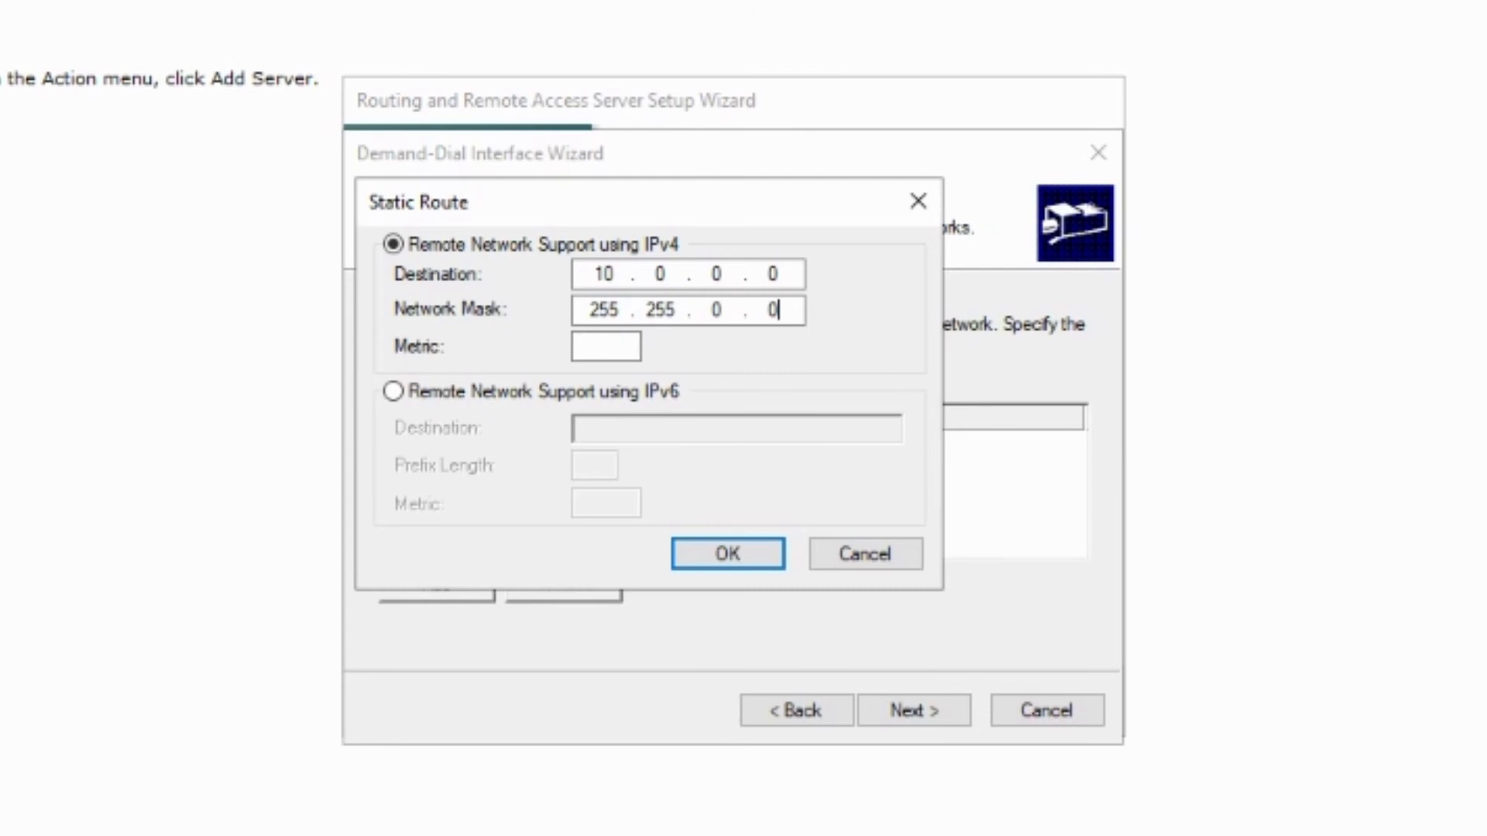
pyautogui.click(577, 347)
pyautogui.write('24')
pyautogui.click(777, 554)
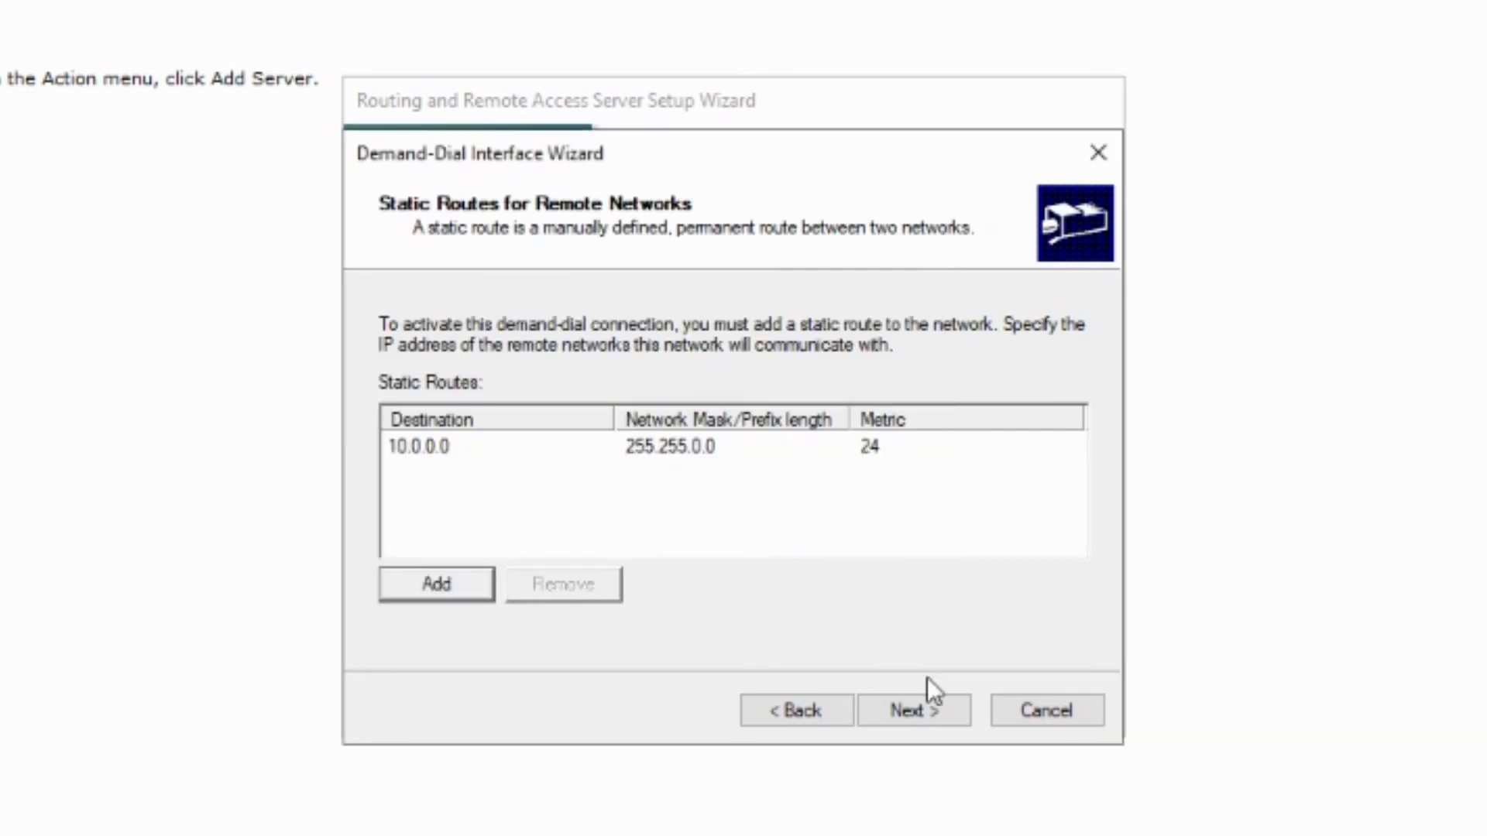
pyautogui.click(954, 708)
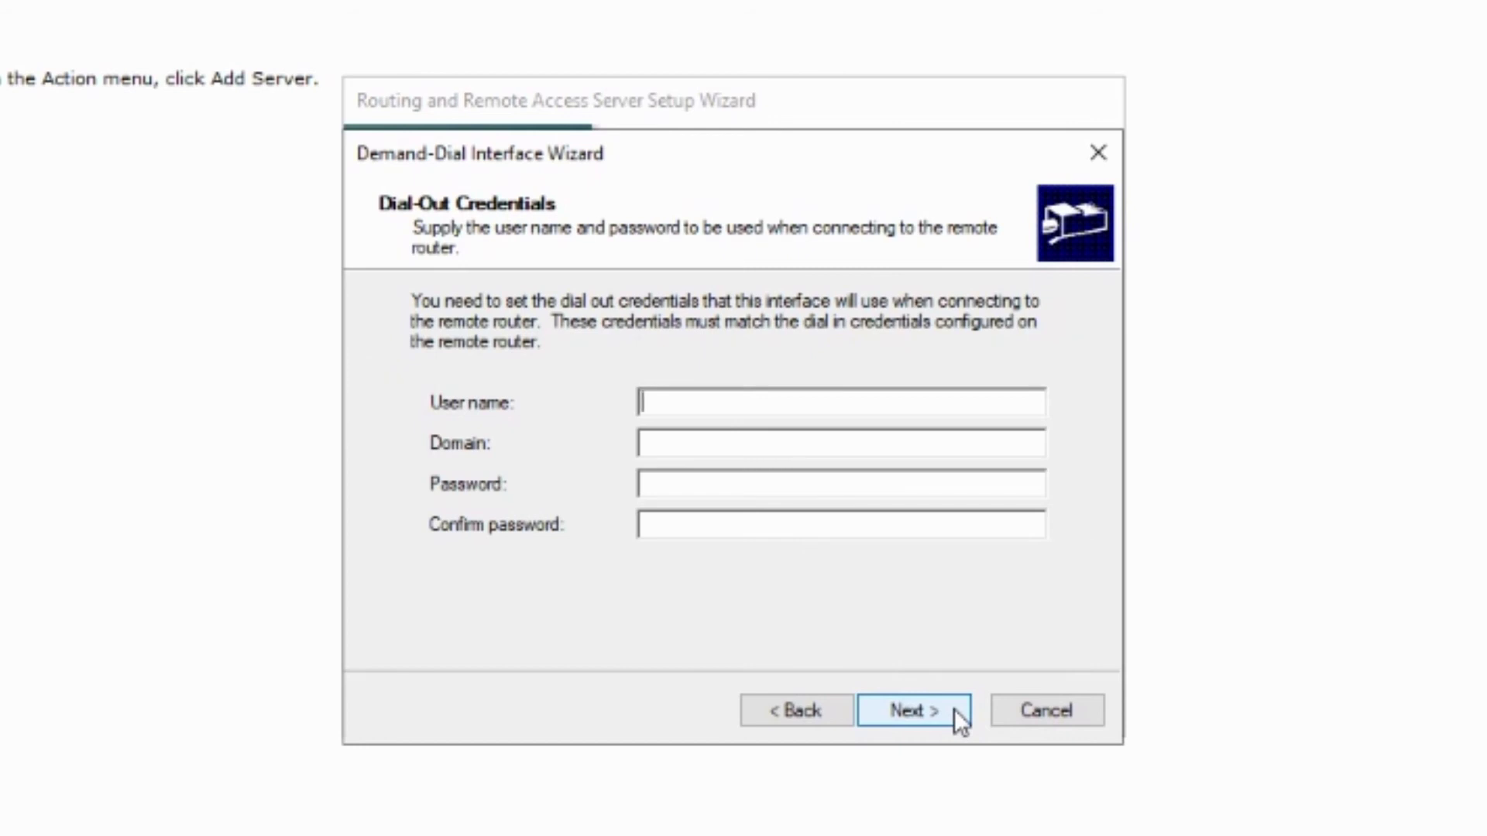
pyautogui.click(954, 708)
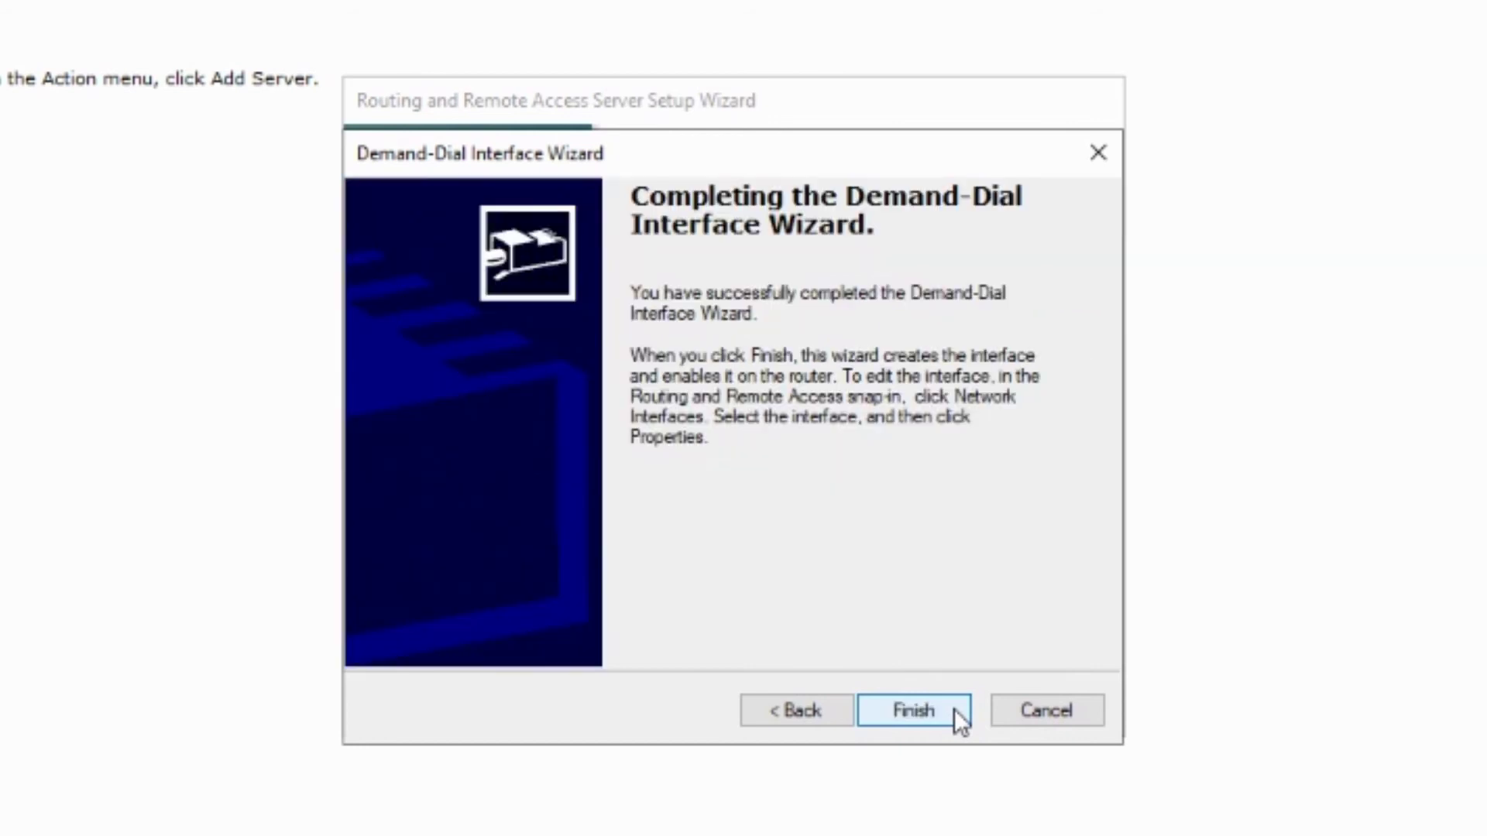
pyautogui.click(954, 709)
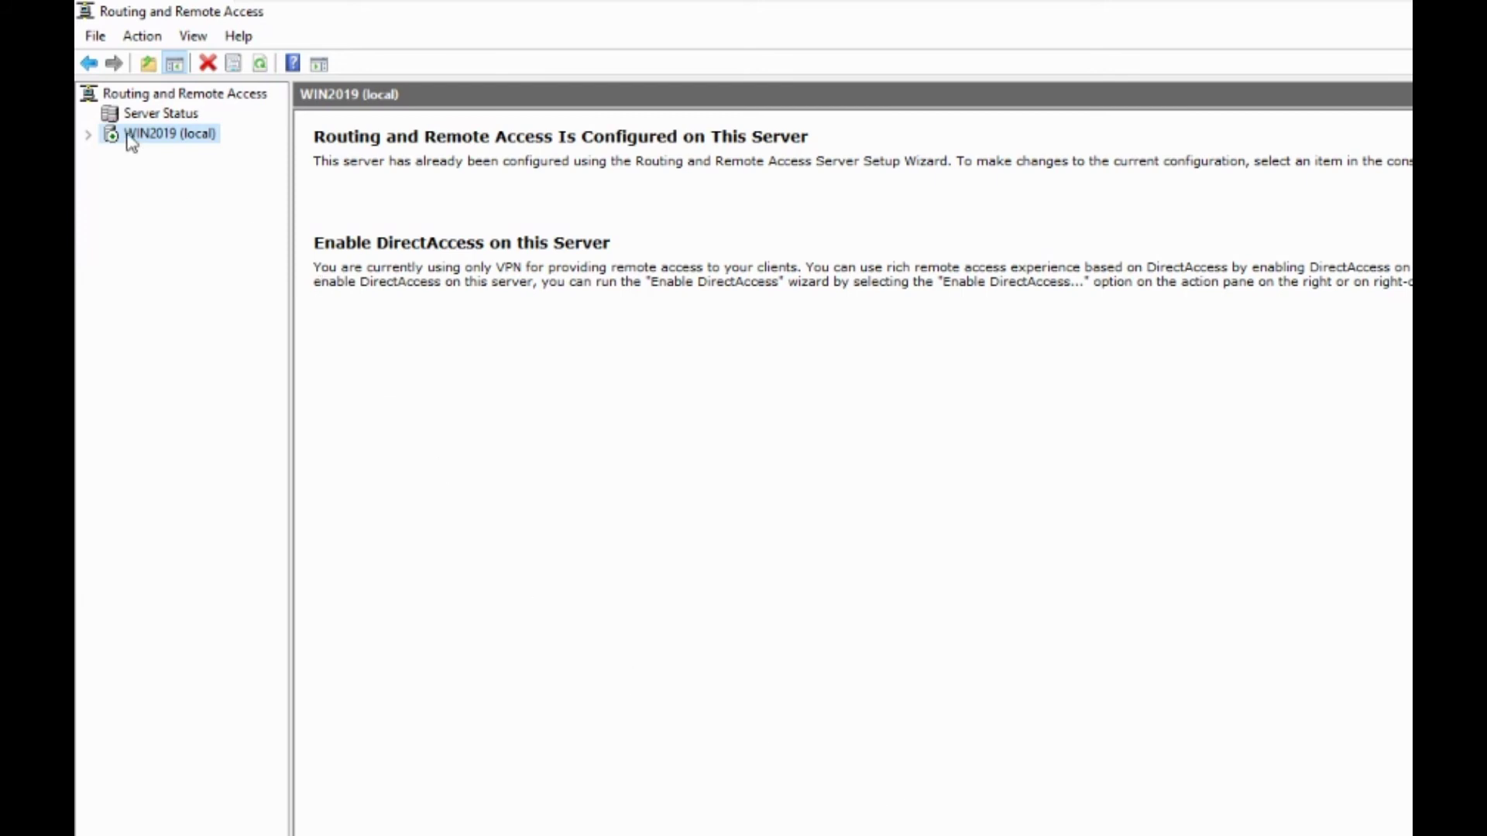
# Open Properties of S2S-VPN-to-Azure under WIN2019's Network Interfaces
pyautogui.click(88, 135)
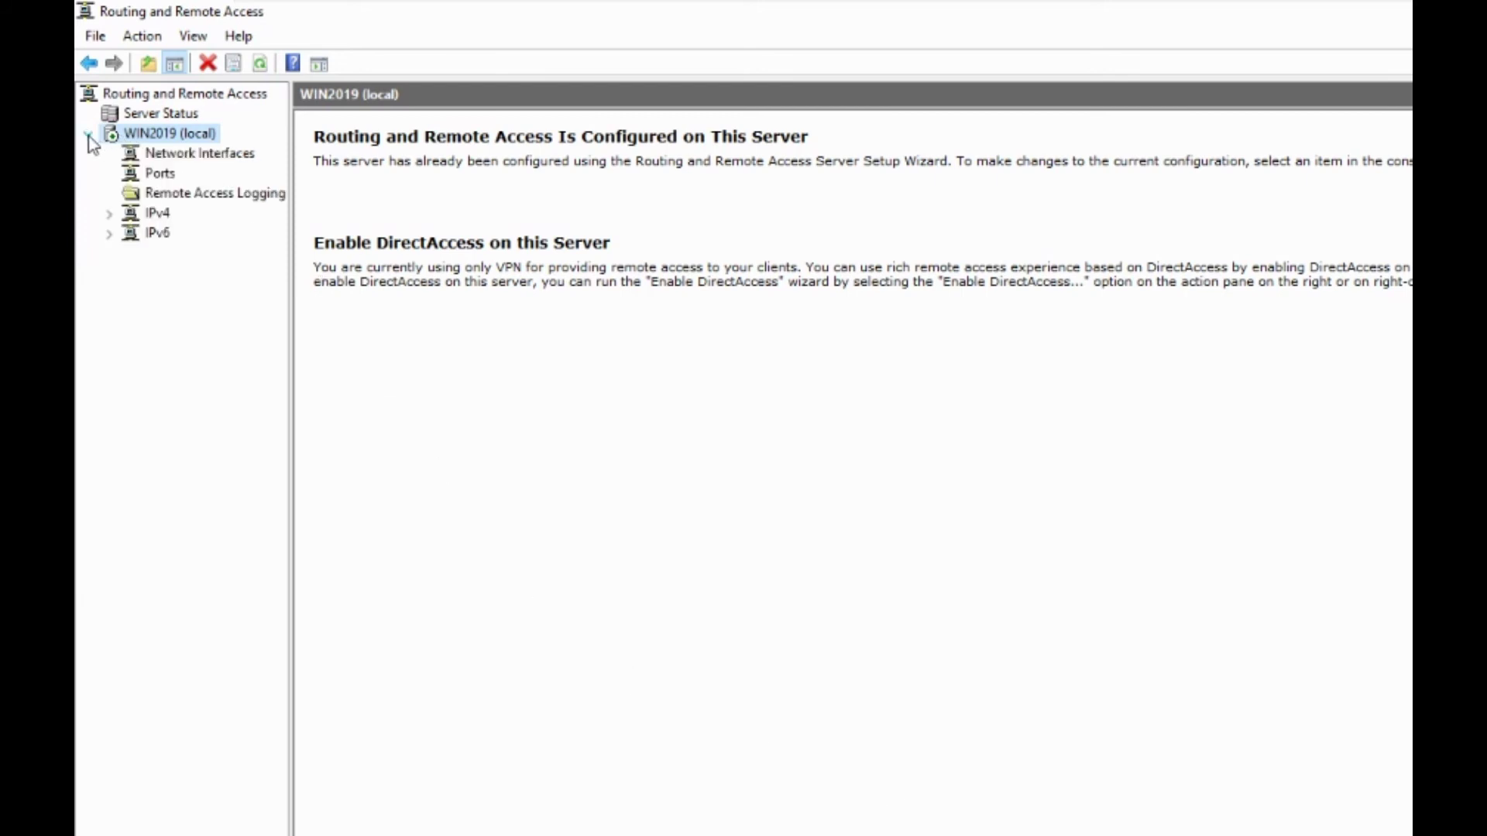
pyautogui.click(183, 153)
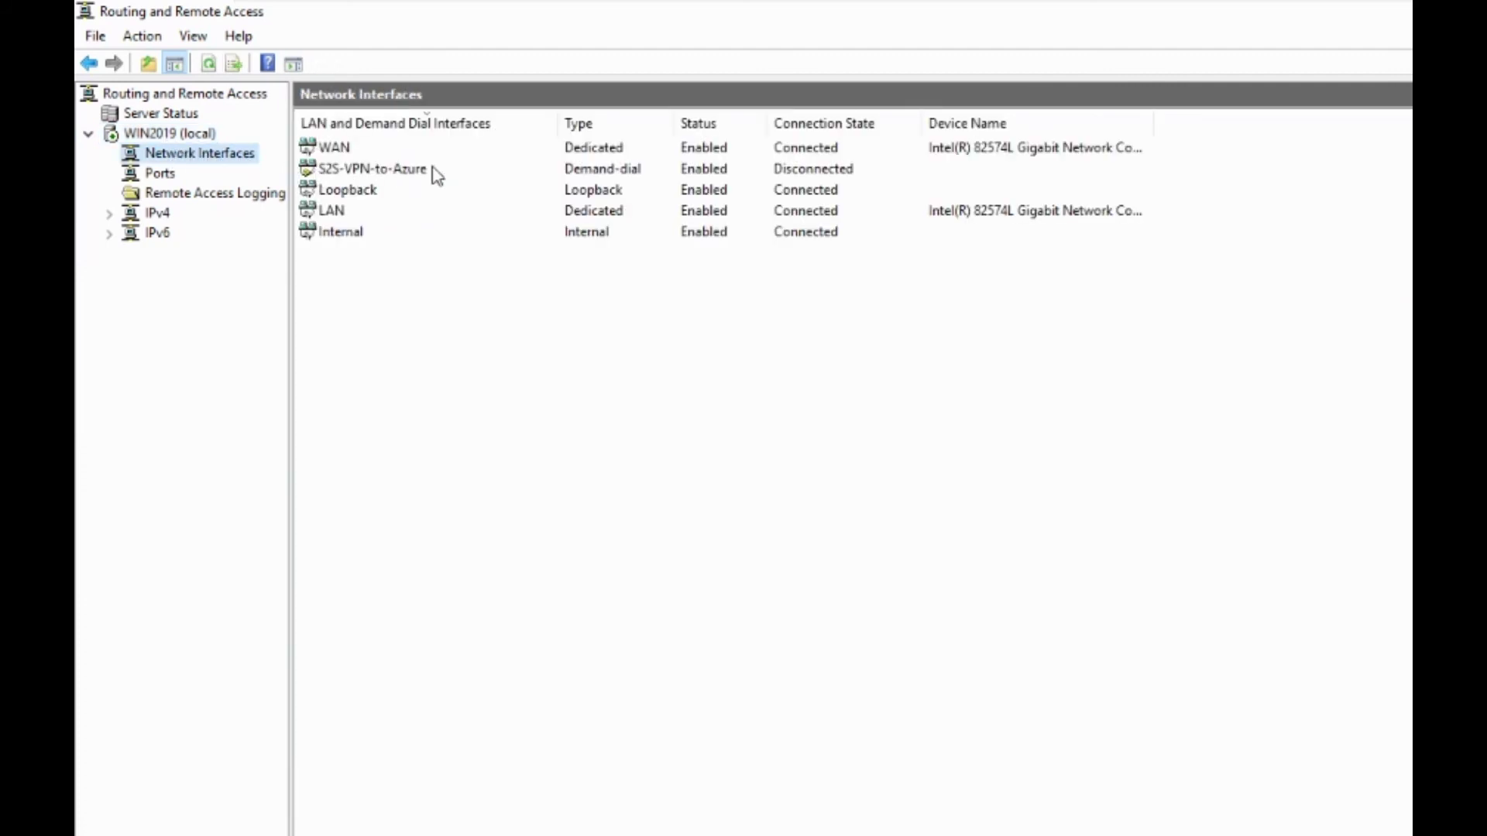
pyautogui.click(391, 176)
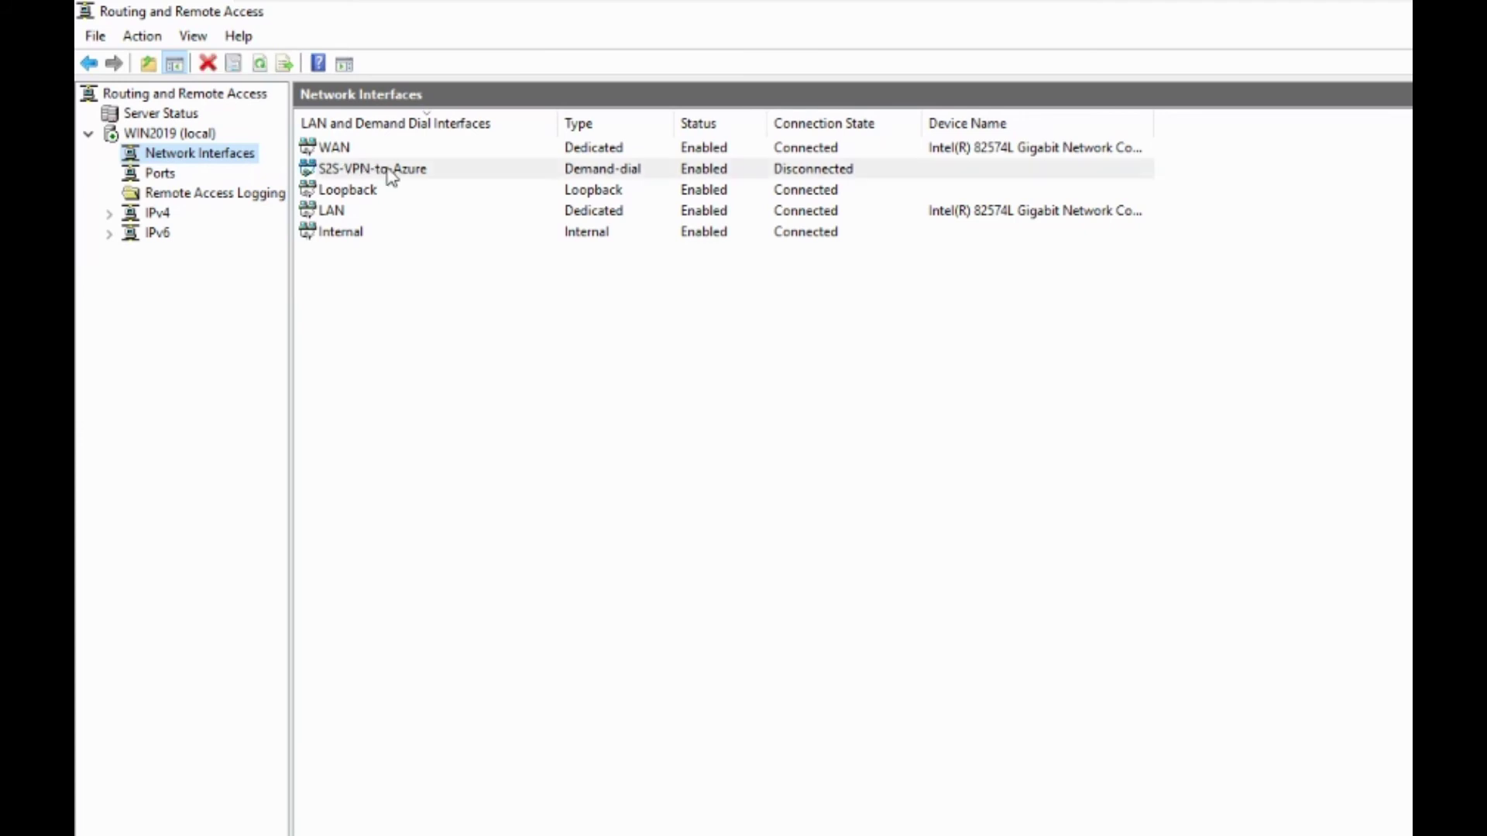
pyautogui.rightClick(461, 172)
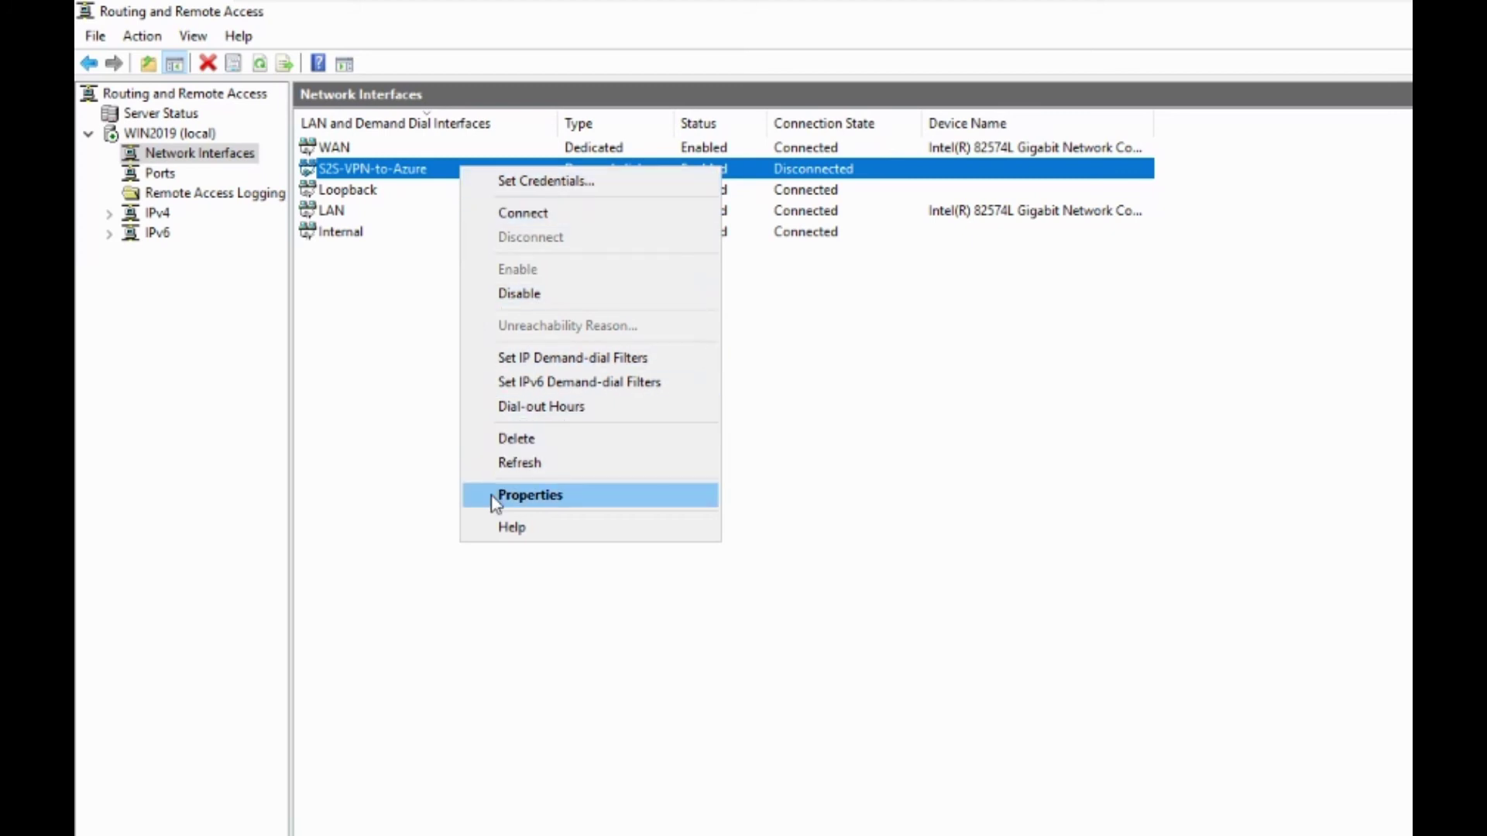
pyautogui.click(530, 496)
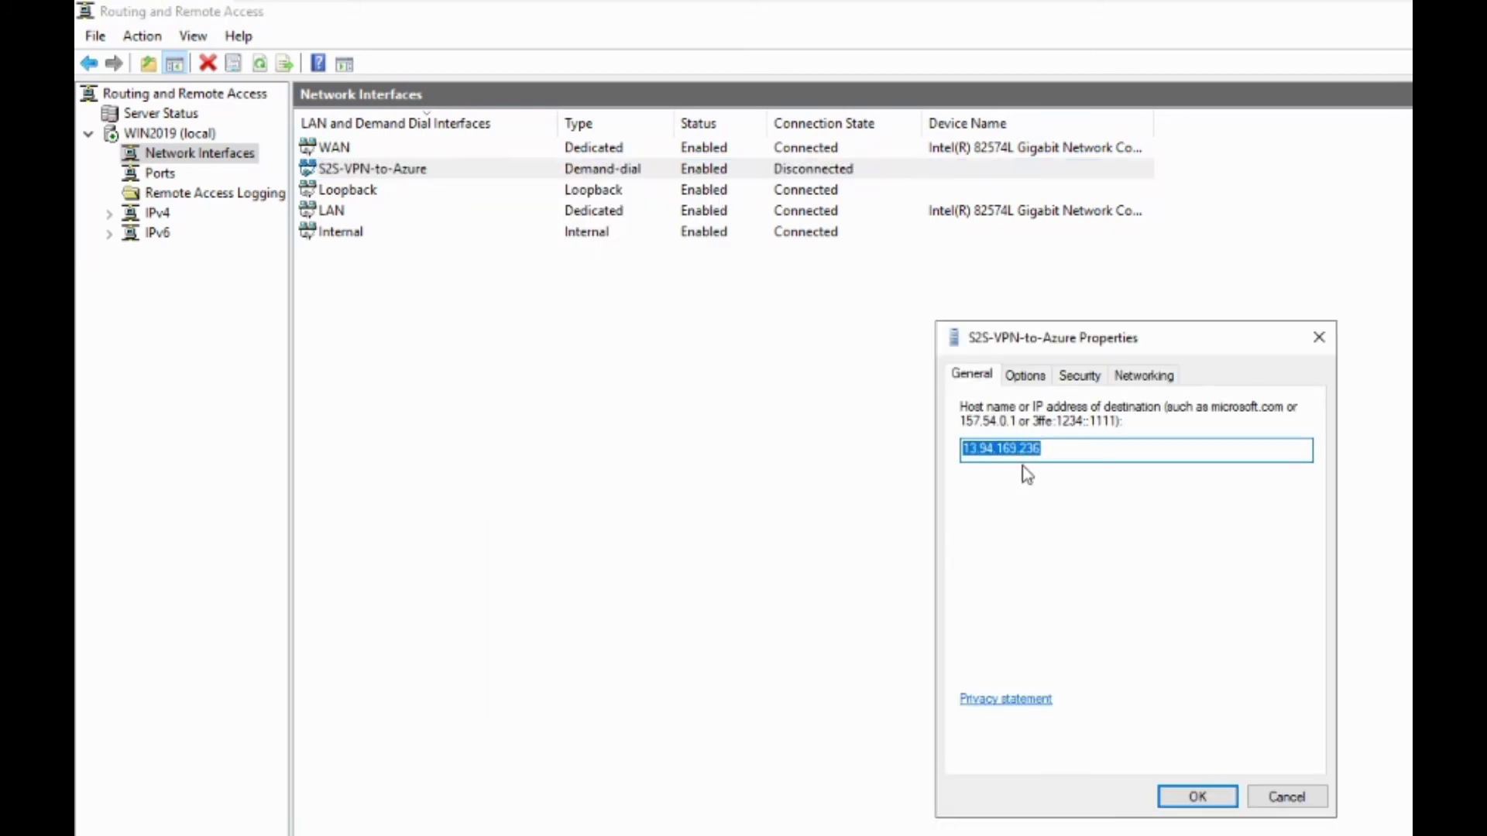
# Increase the interface's redial attempts on the Options tab
pyautogui.click(1037, 378)
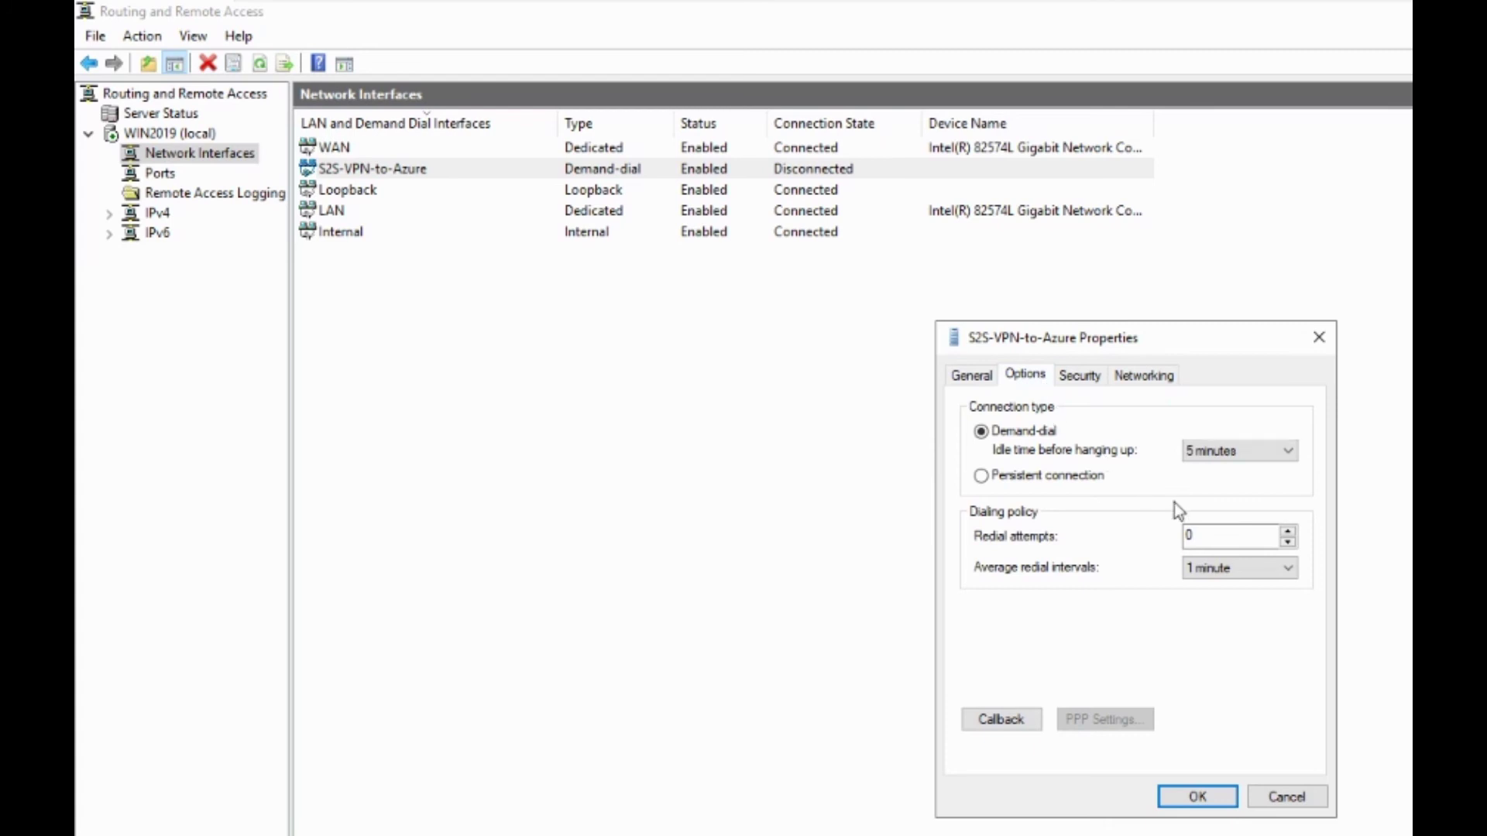
pyautogui.click(1289, 537)
pyautogui.click(1290, 533)
# Switch authentication to a preshared key, enter the key, and save the settings
pyautogui.click(1080, 377)
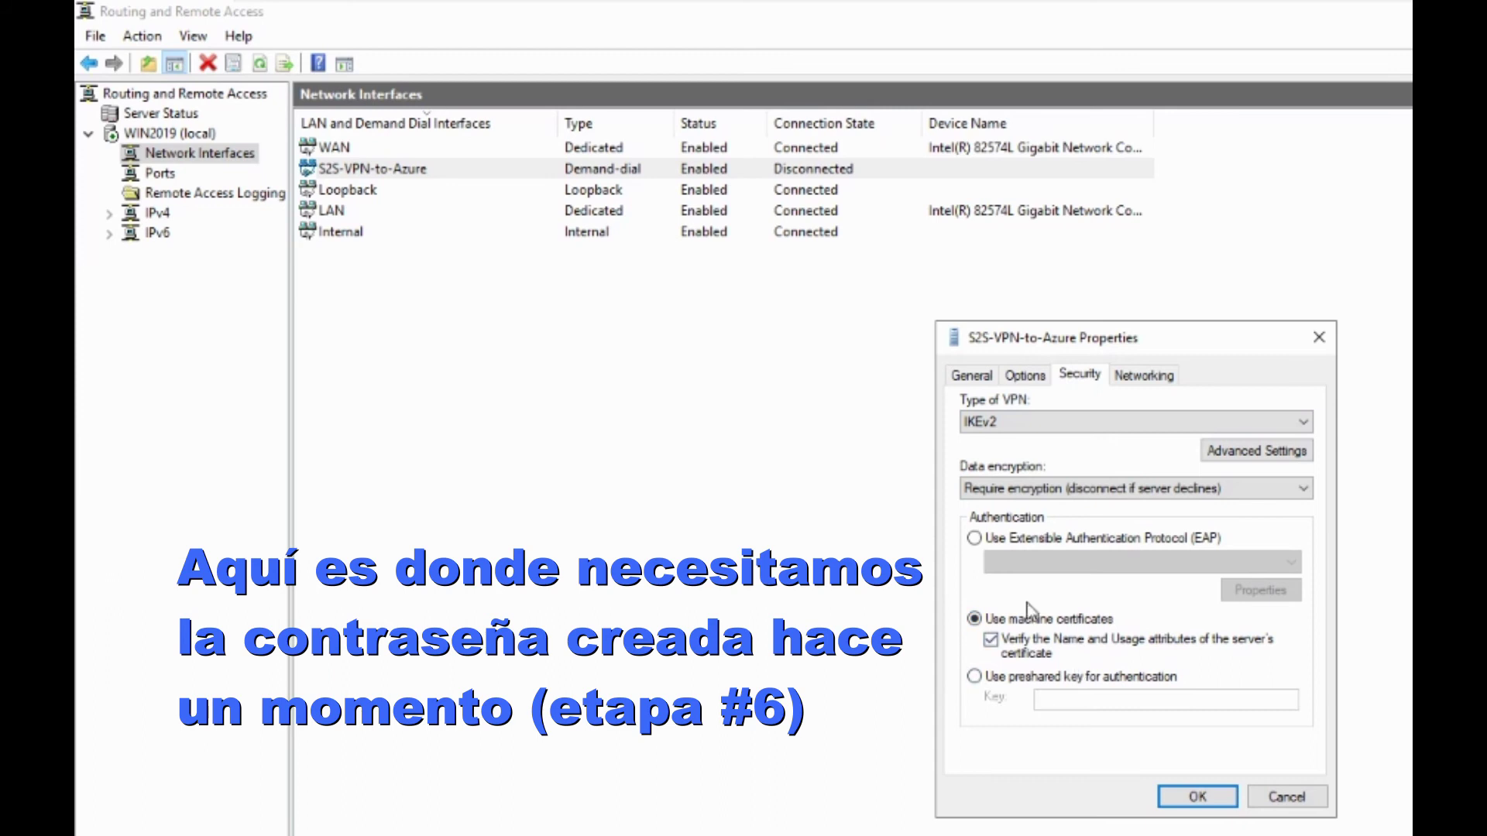
pyautogui.click(991, 679)
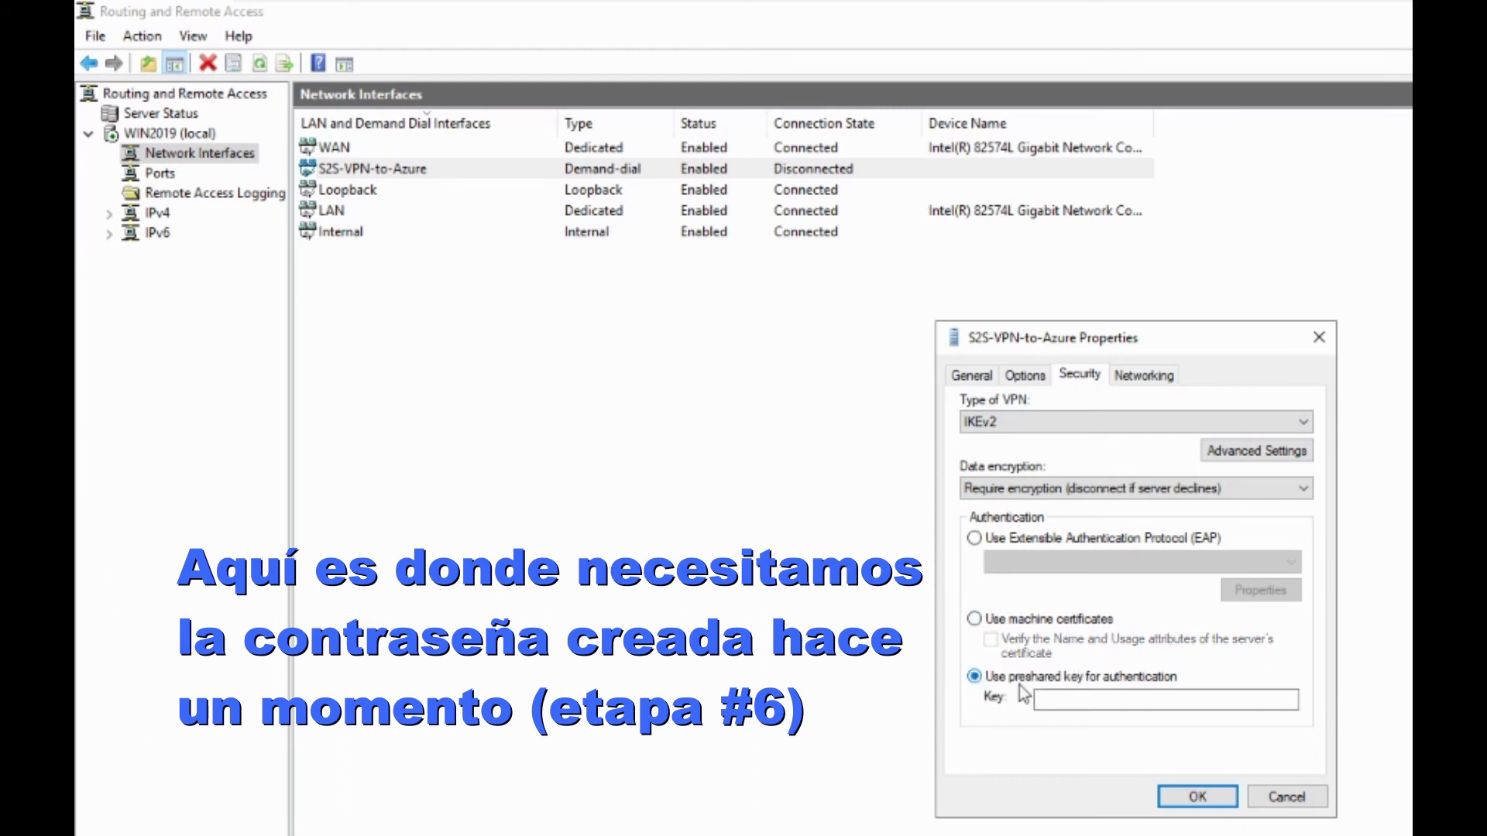
pyautogui.click(1054, 694)
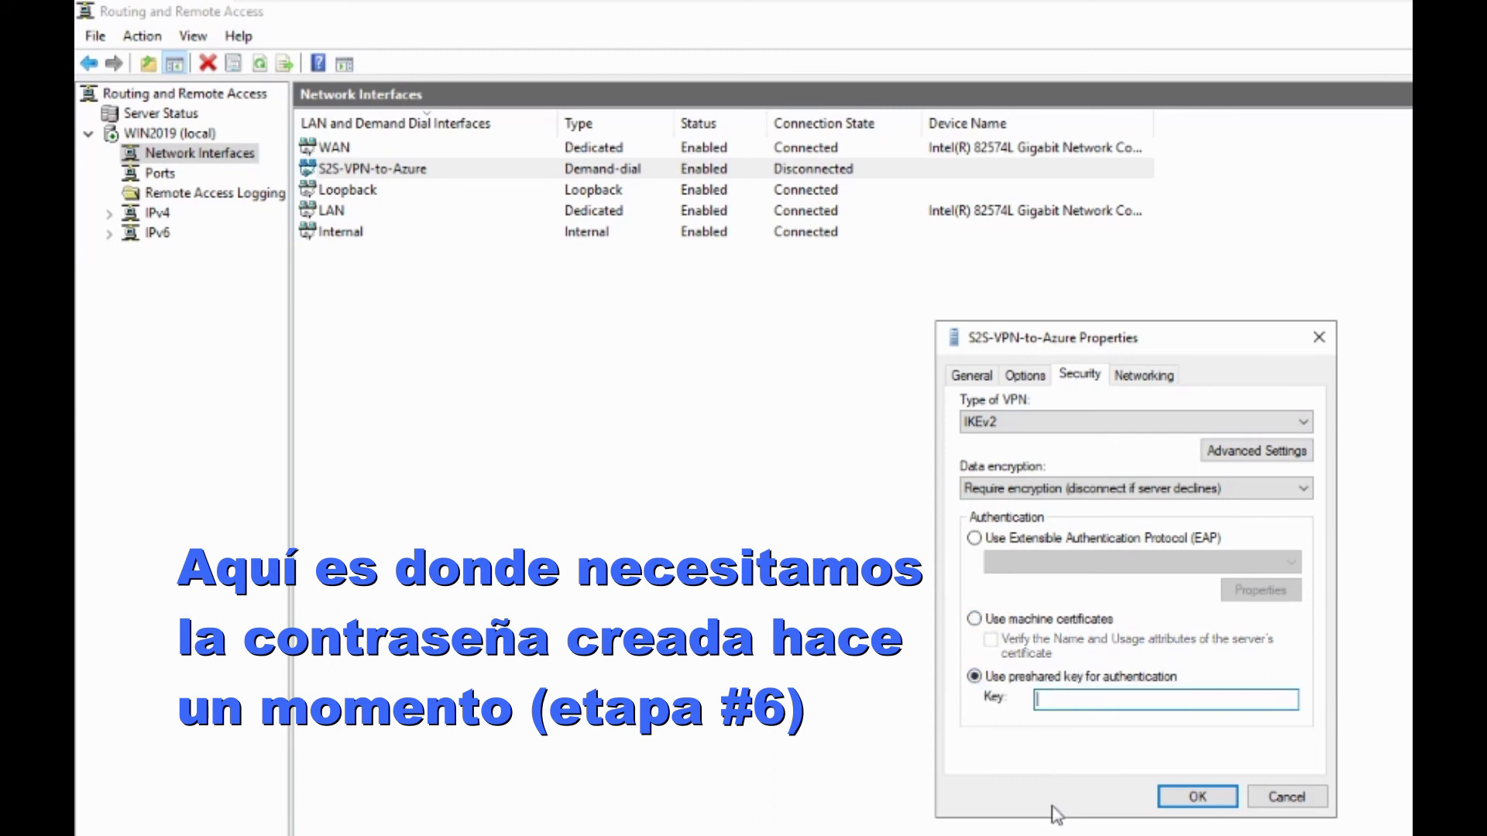
pyautogui.write('ABCDE12345')
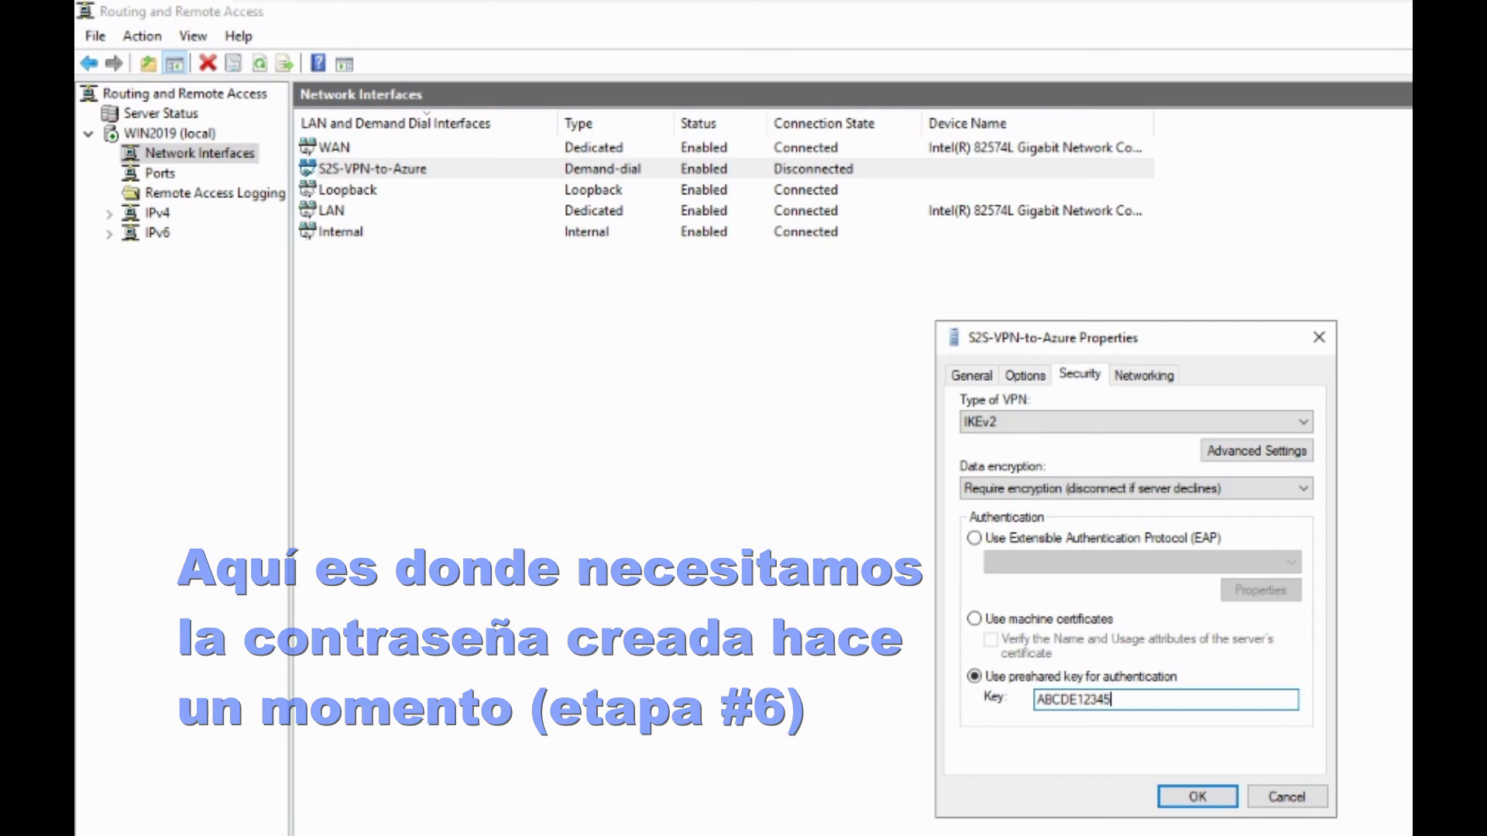
pyautogui.click(1225, 802)
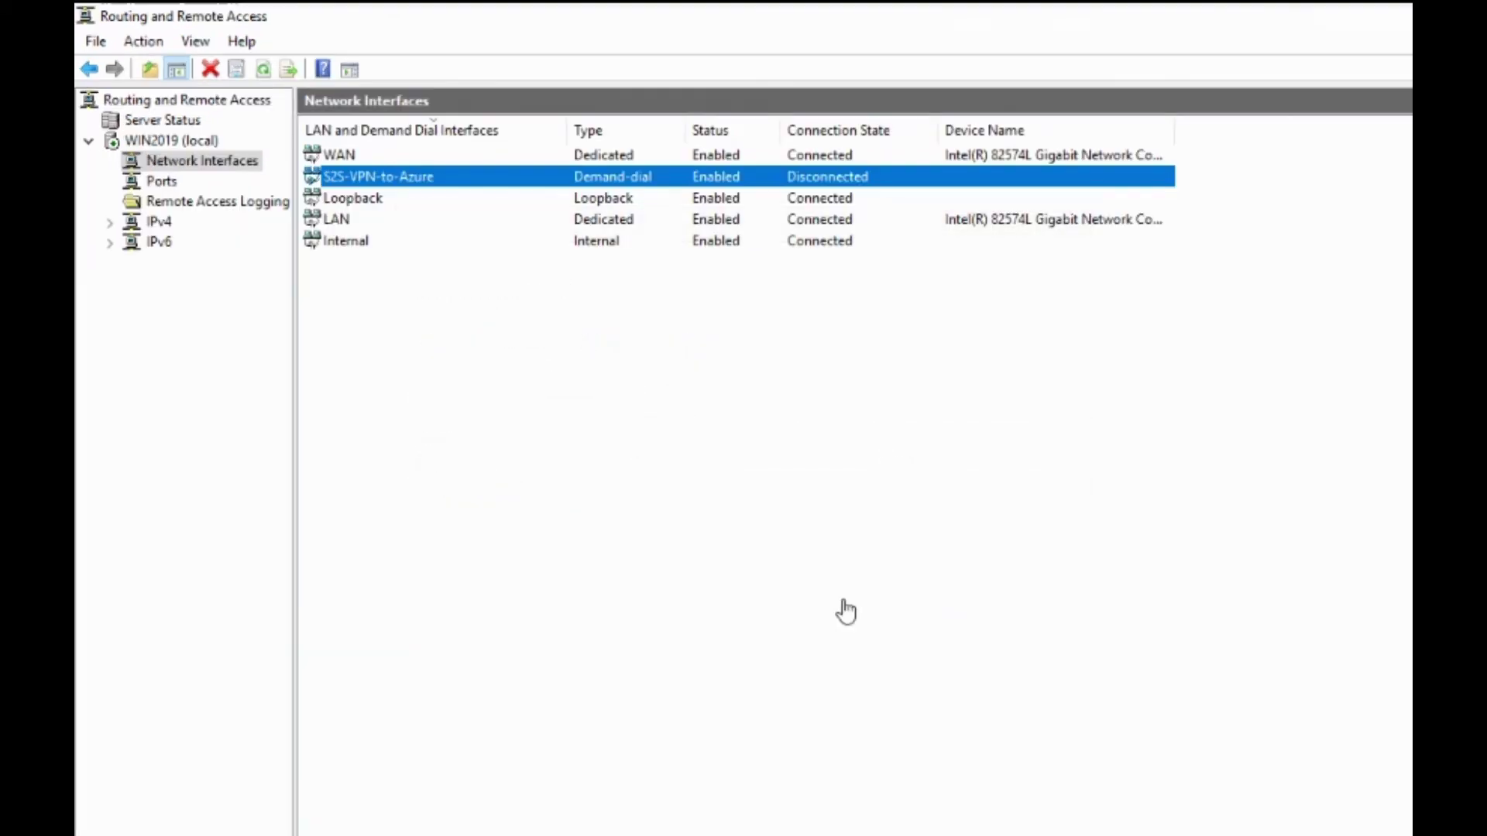
# Connect the S2S-VPN-to-Azure interface and deselect its row
pyautogui.rightClick(469, 189)
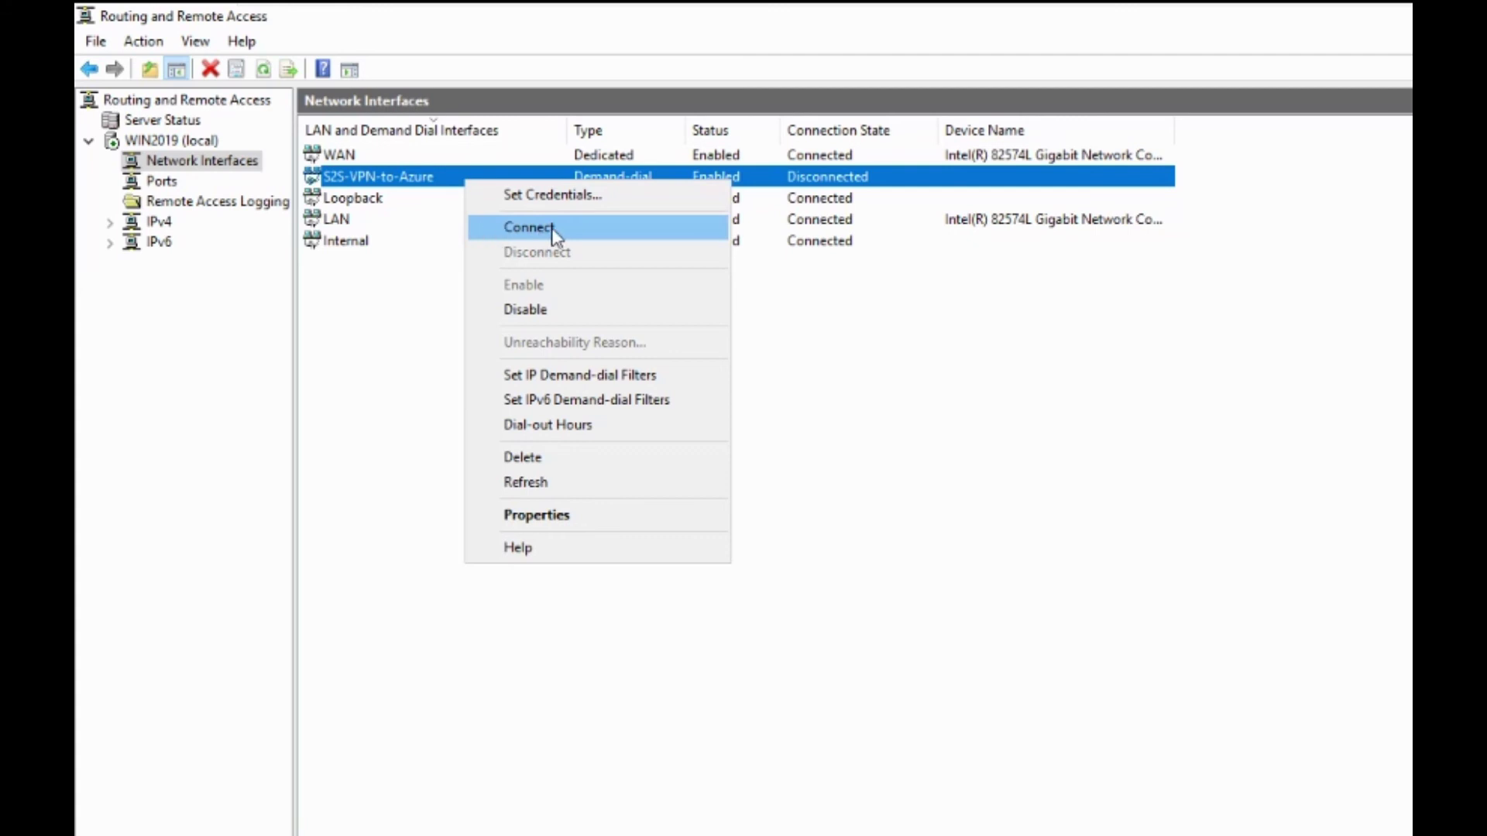
pyautogui.click(581, 229)
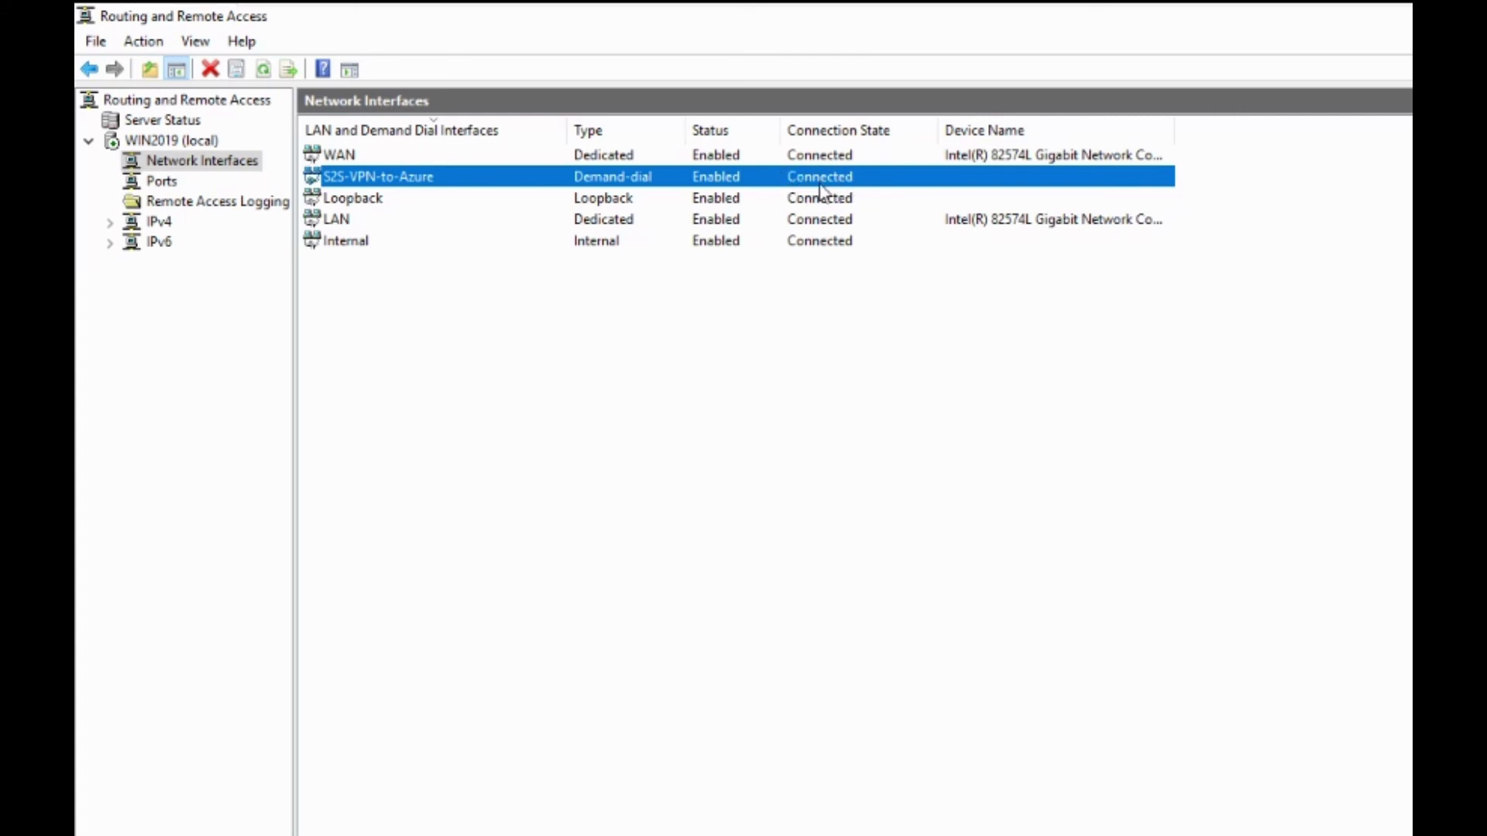
pyautogui.click(523, 468)
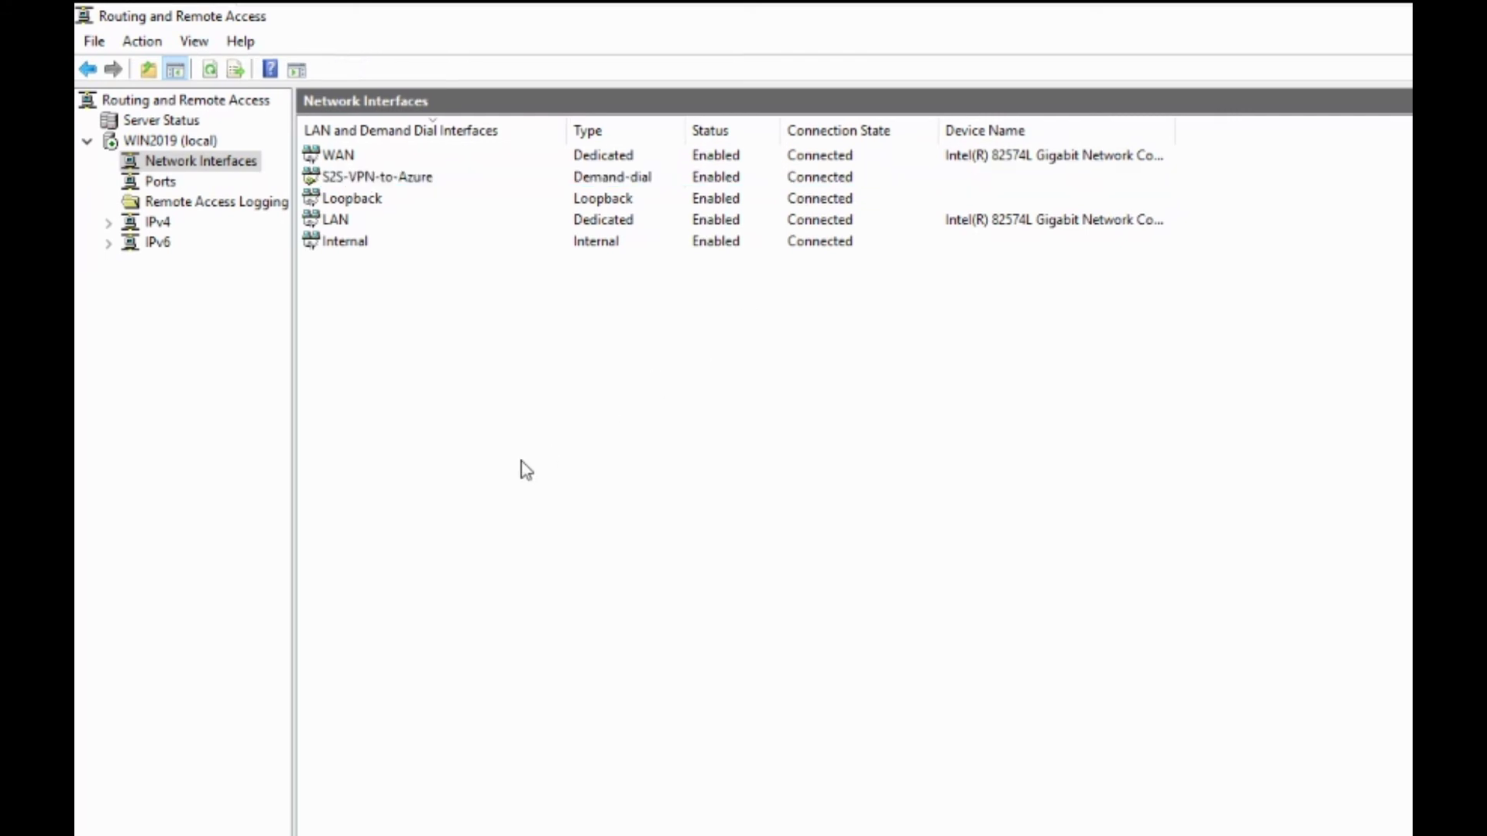